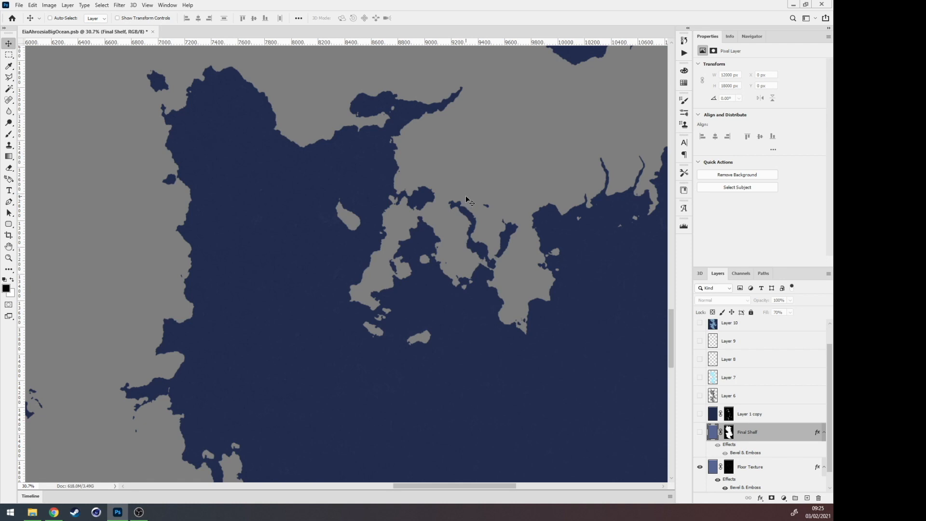
drag(466, 198, 375, 157)
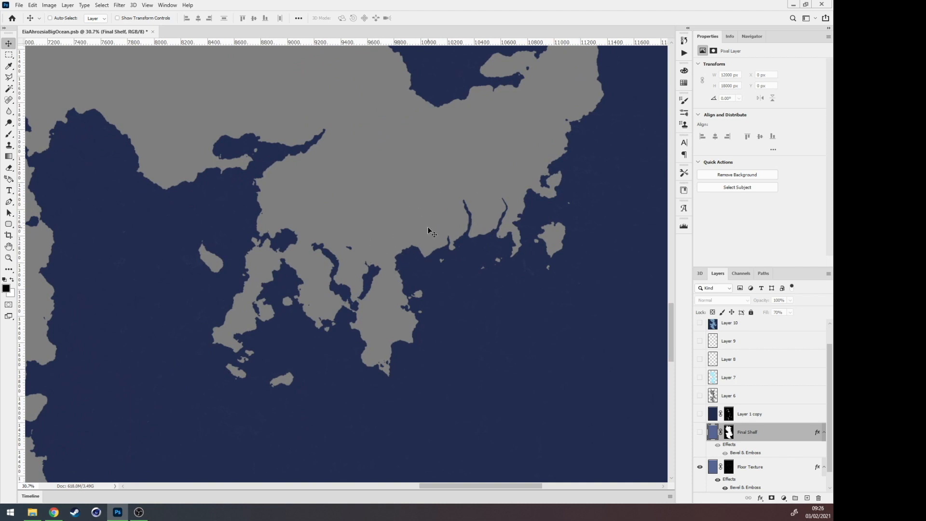
drag(330, 261, 365, 260)
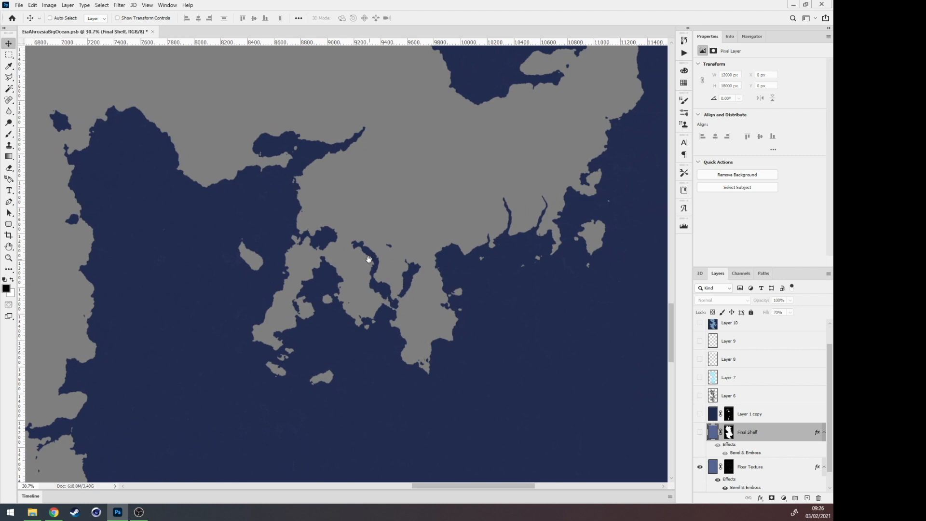
click(750, 38)
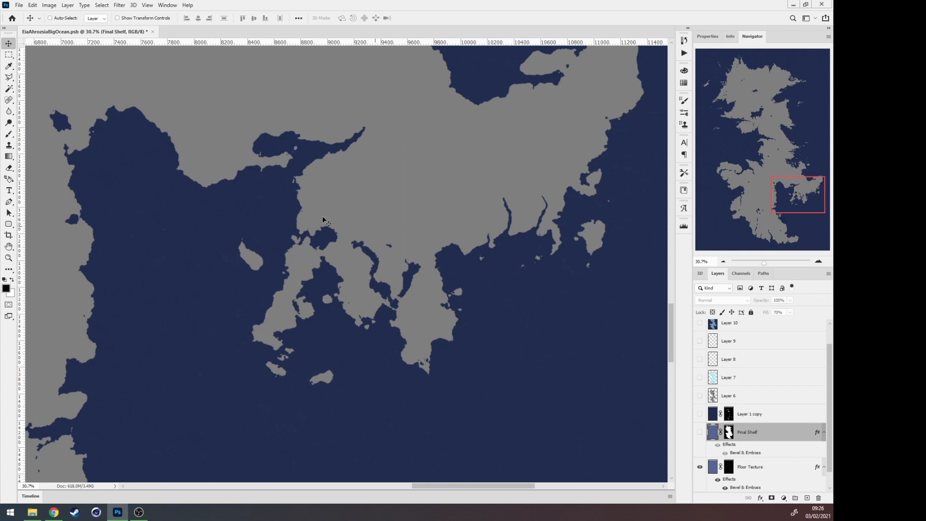
click(708, 37)
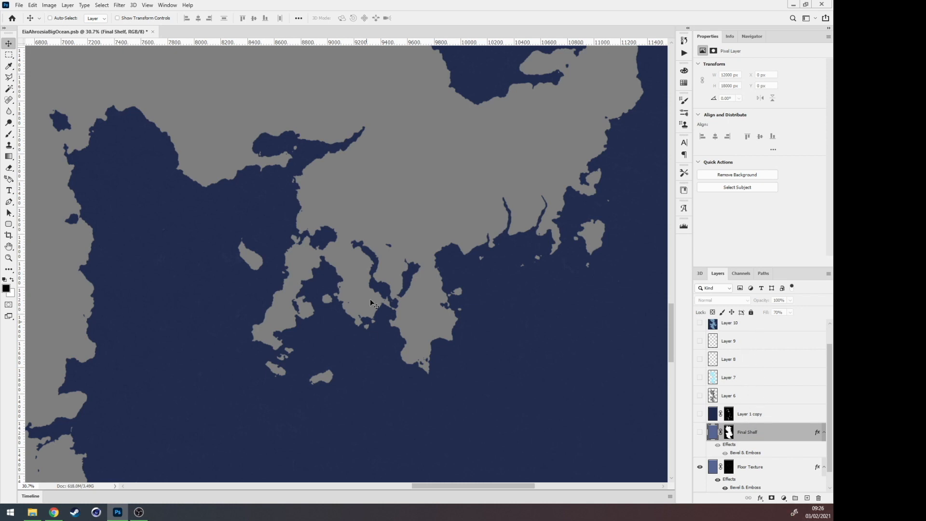
Step: Check what Layer 2 copy and Layer 1 contribute to the map by switching their visibility off and on
scroll(762, 434, up, 1)
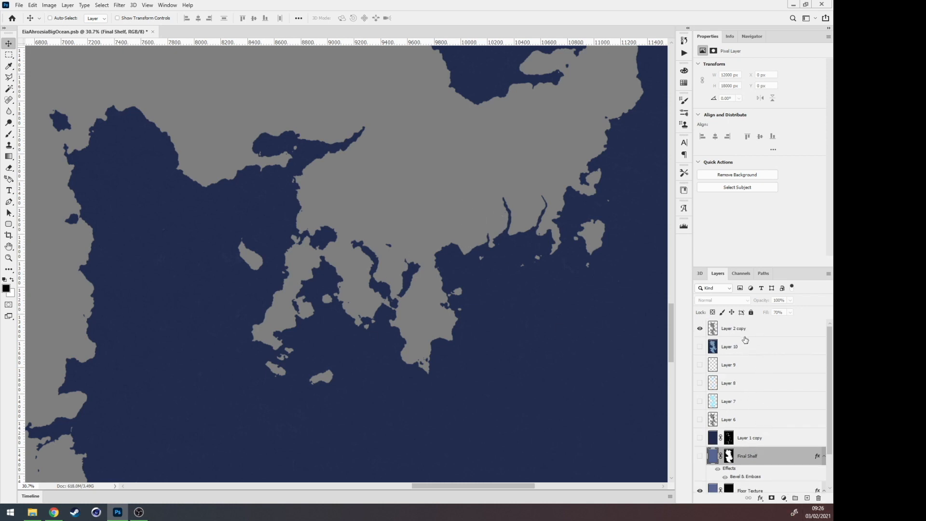
click(699, 328)
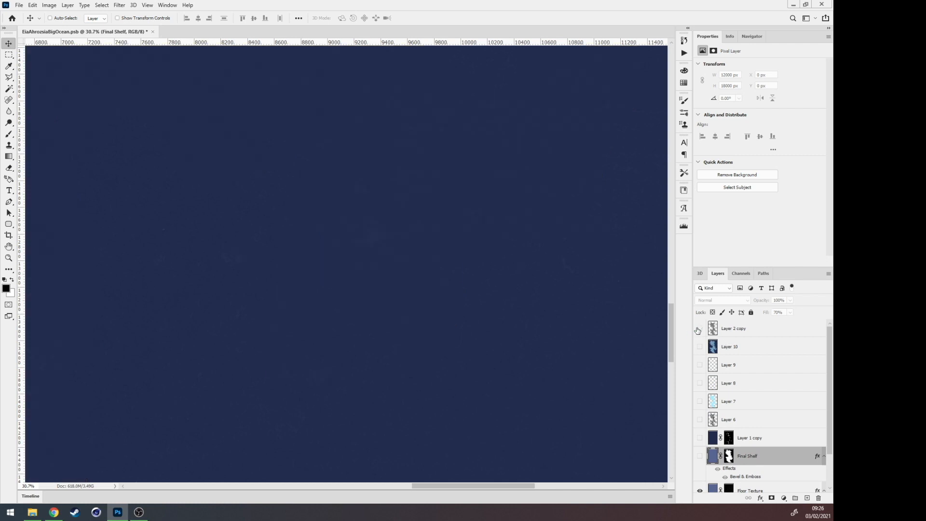
click(699, 329)
scroll(783, 429, down, 2)
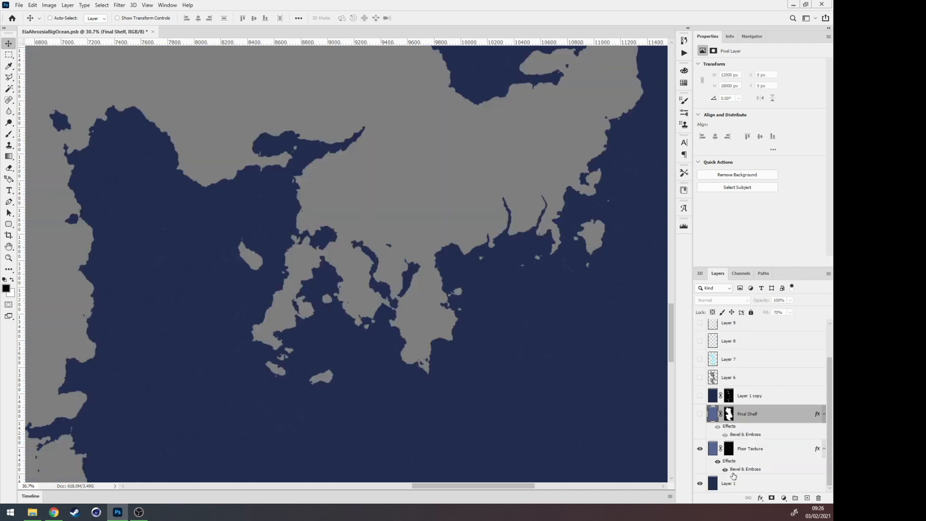
click(711, 480)
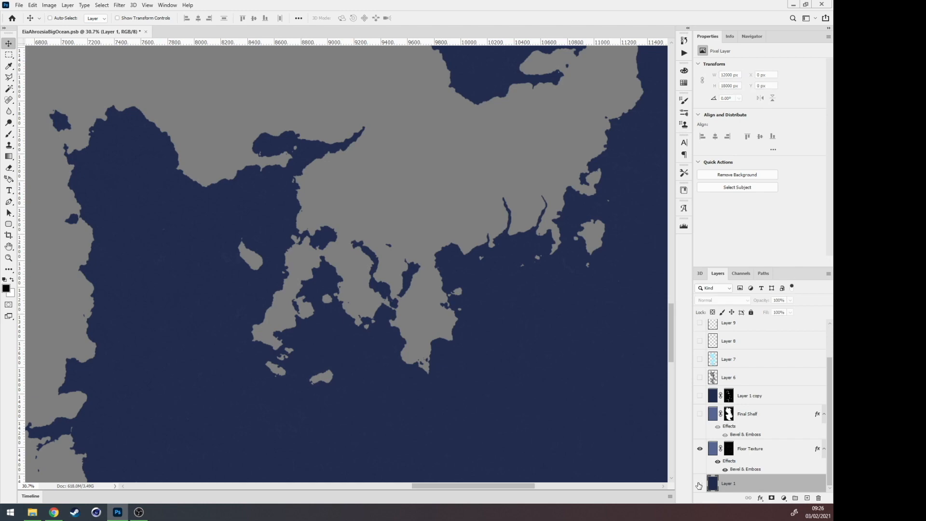
click(700, 484)
click(699, 484)
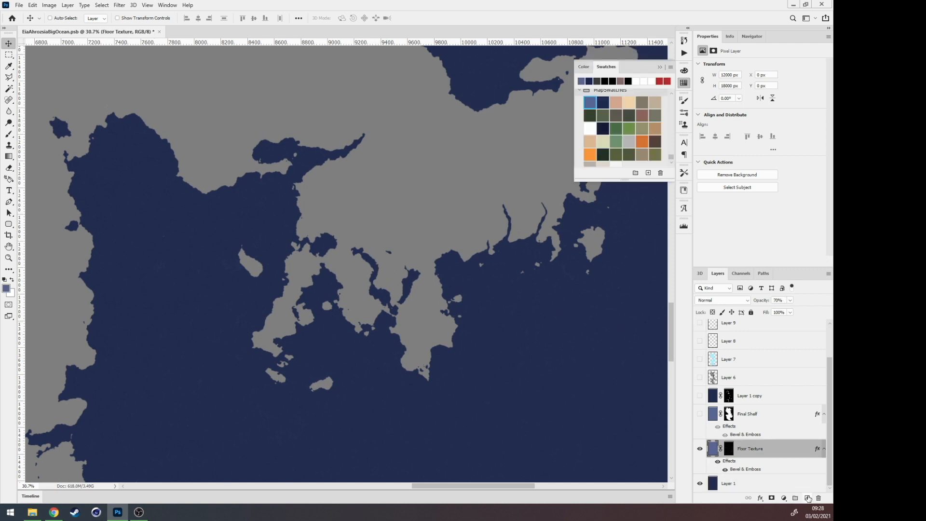
Step: Add a new layer directly above Floor Texture and fill it with the lighter blue foreground colour
click(808, 498)
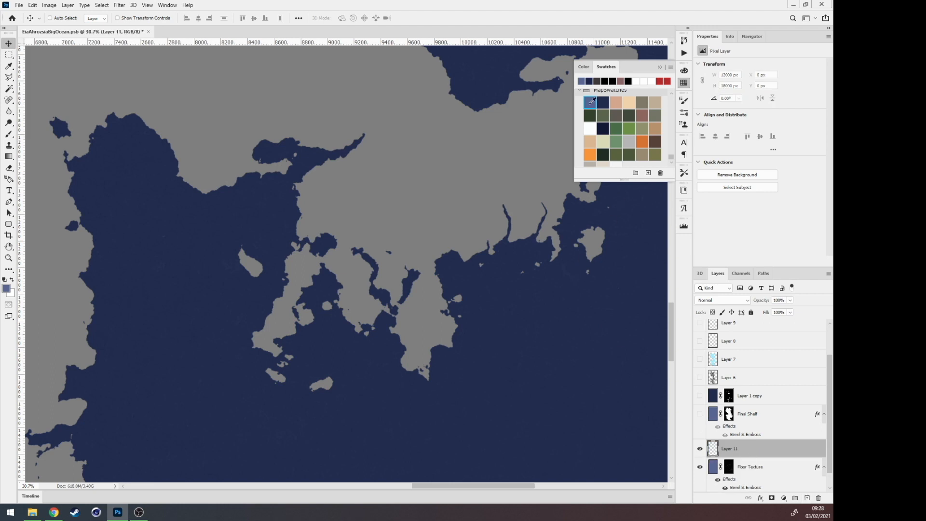
scroll(594, 99, up, 1)
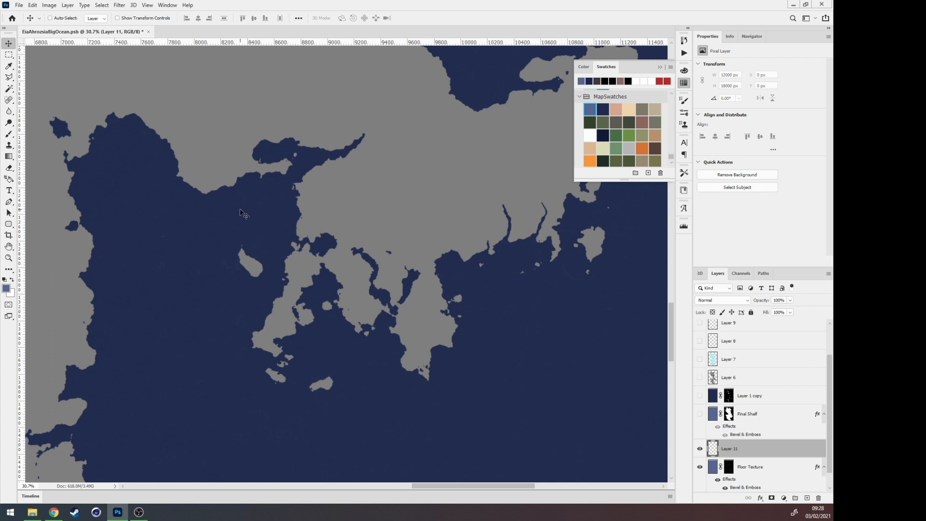
key(alt+BackSpace)
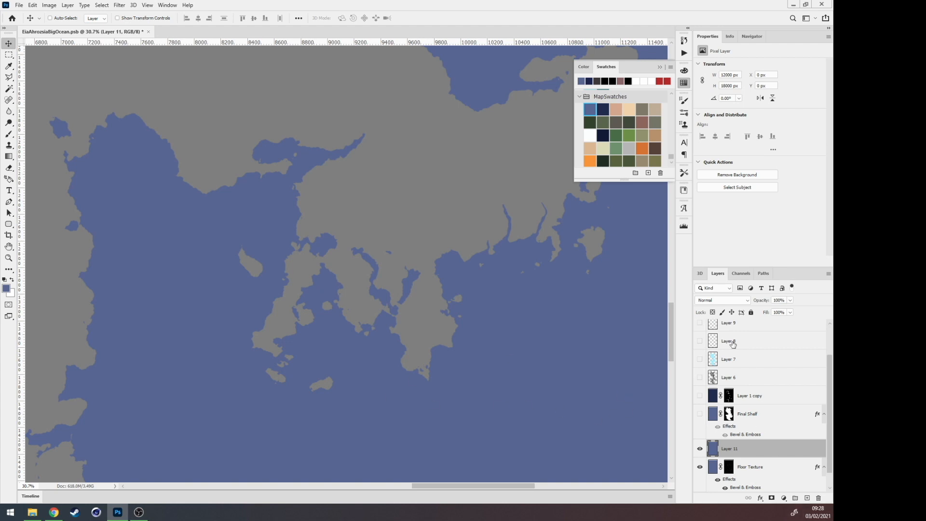
Step: Add a white layer mask to Layer 11, view the mask on its own, and return to the map view
click(743, 36)
mouse_move(801, 196)
mouse_down()
mouse_move(785, 217)
mouse_move(797, 228)
mouse_move(797, 203)
mouse_move(781, 191)
mouse_move(799, 198)
mouse_move(790, 198)
mouse_up()
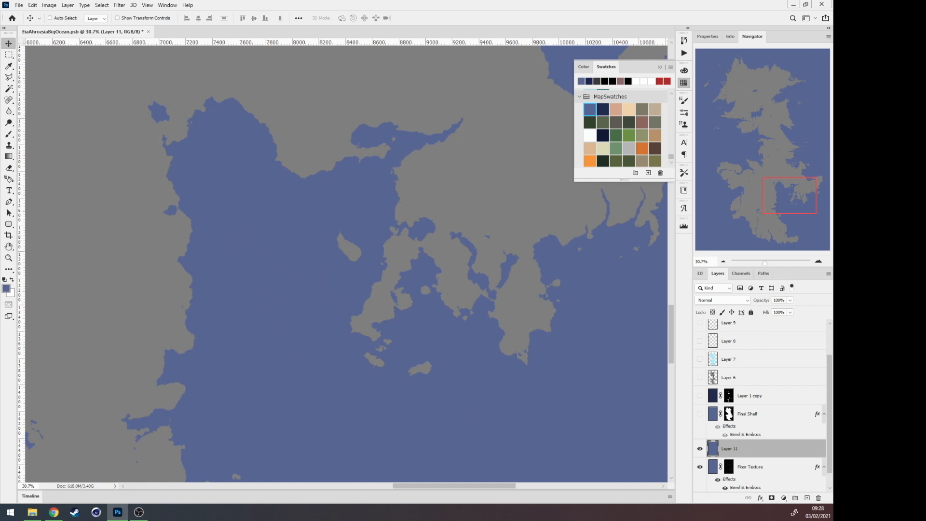
click(772, 499)
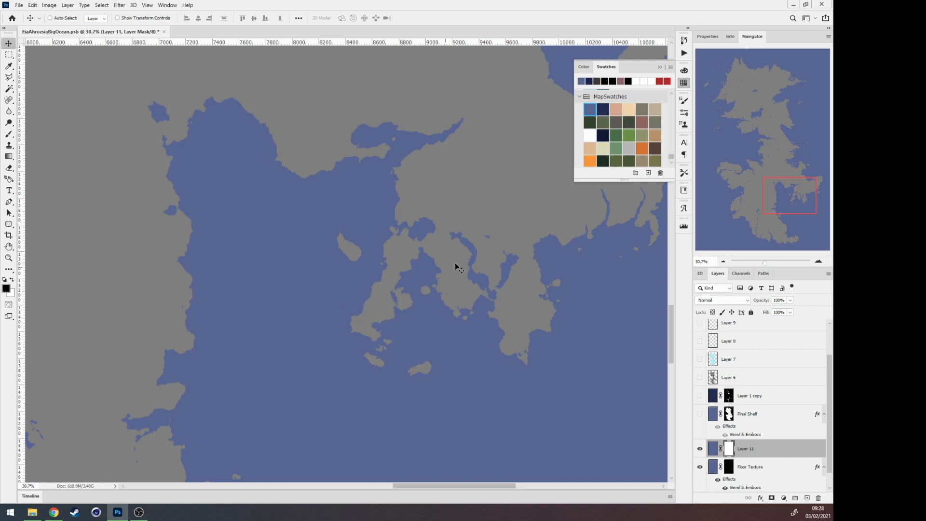
alt+click(730, 451)
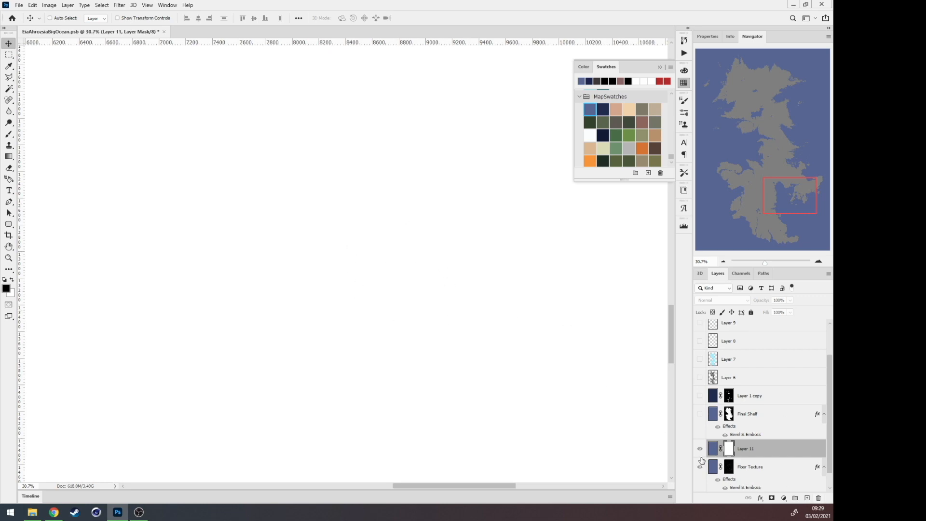
click(711, 454)
click(730, 454)
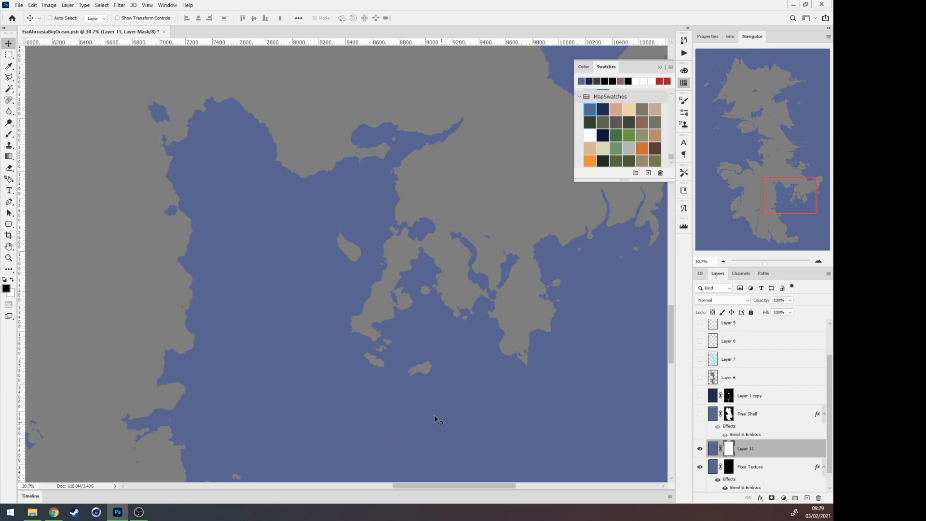
Step: Invert Layer 11's mask to black to hide the lighter blue fill
drag(431, 340, 394, 253)
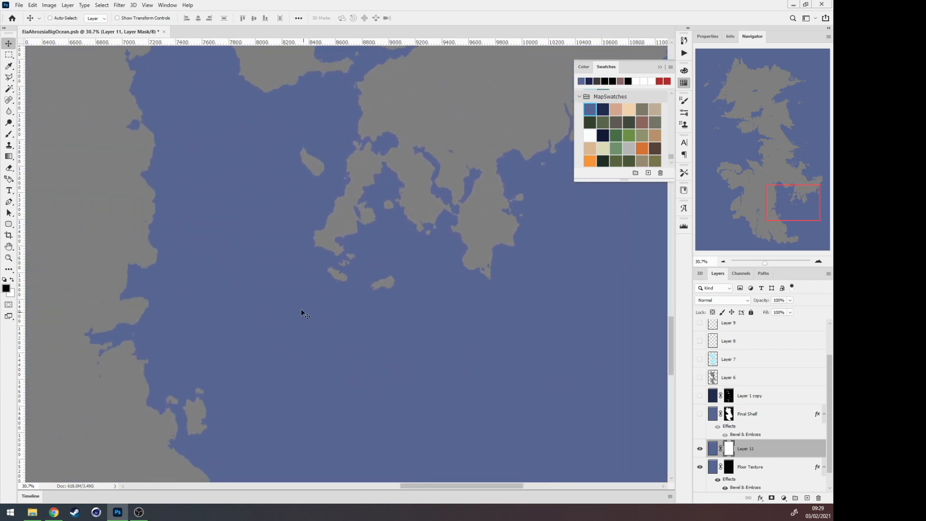
drag(271, 275, 289, 304)
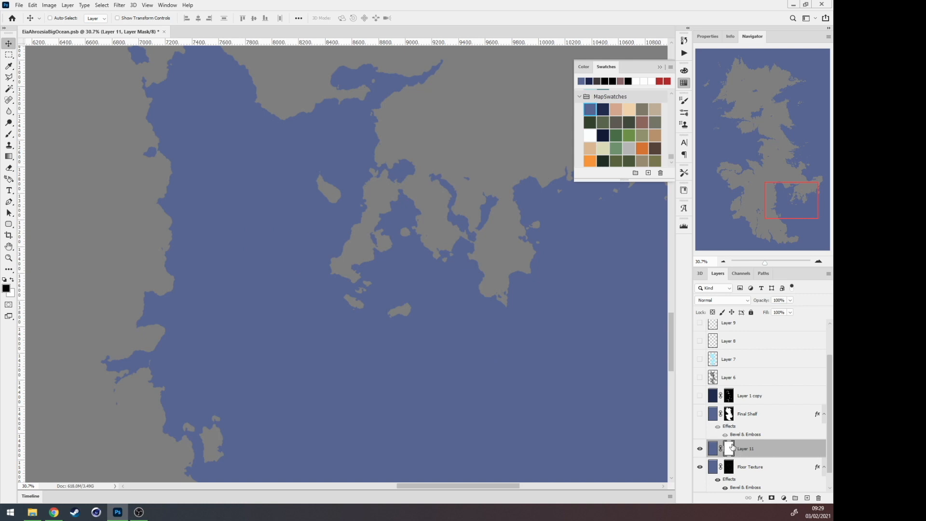
click(712, 449)
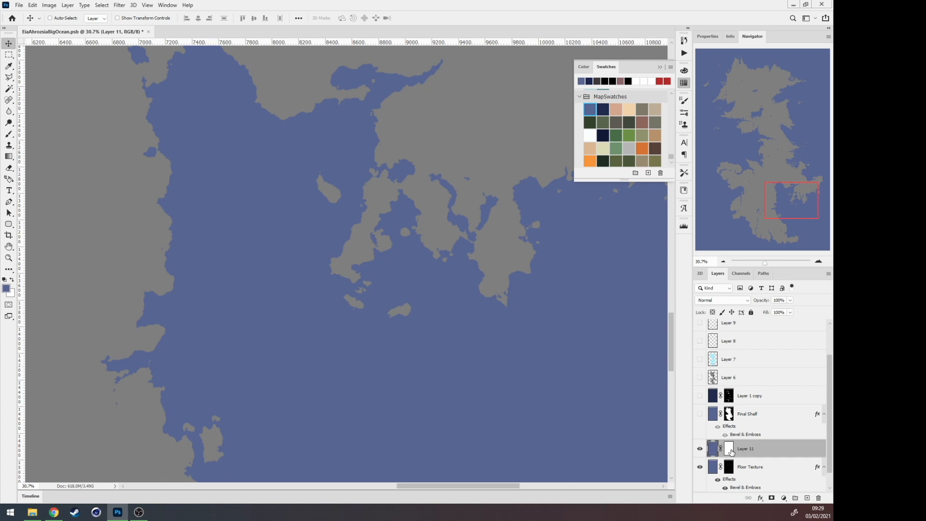
click(729, 449)
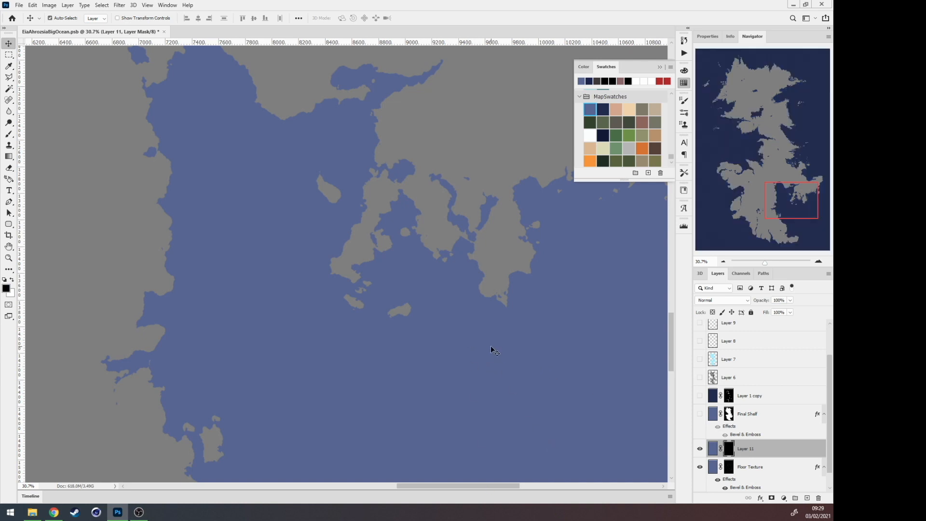
key(ctrl+i)
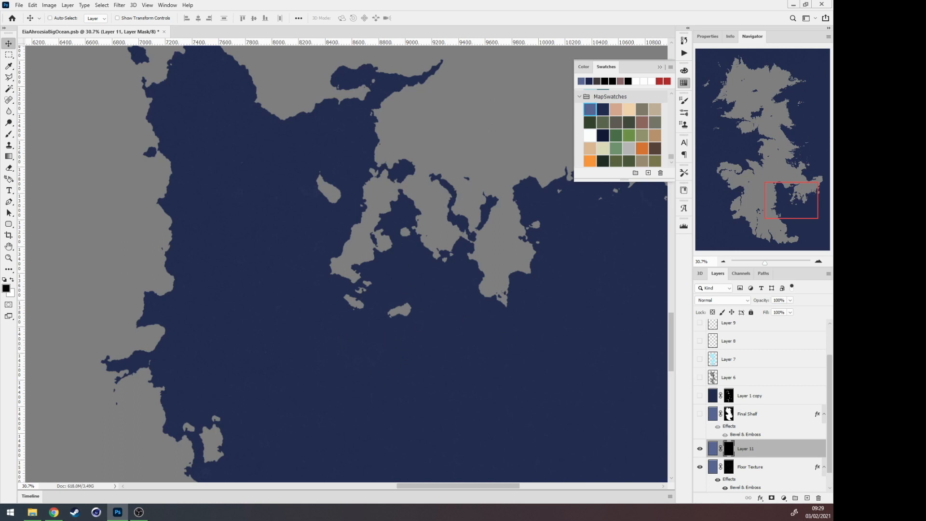
scroll(826, 332, down, 1)
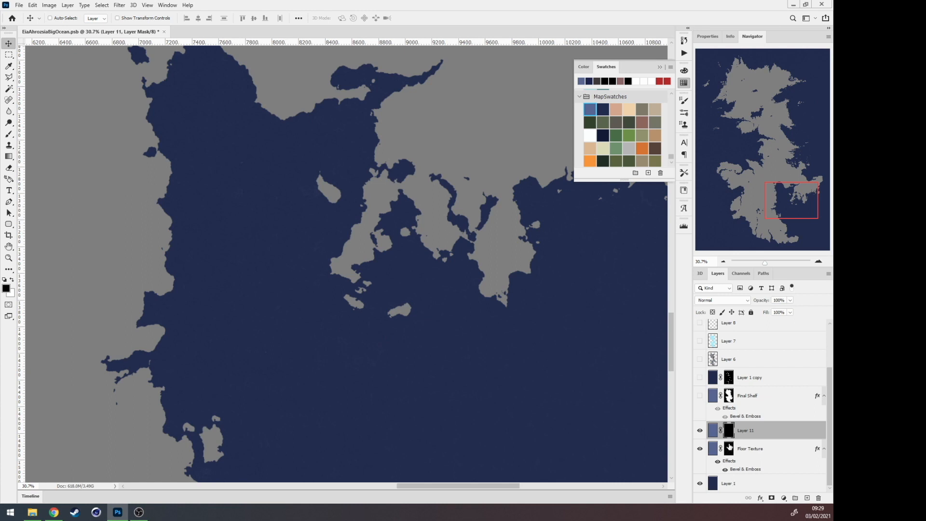
scroll(730, 448, up, 1)
Step: Outline the southeastern bay, its coast and islands with the freehand Lasso tool and fill the selection with white on Layer 11's mask
drag(520, 123, 422, 184)
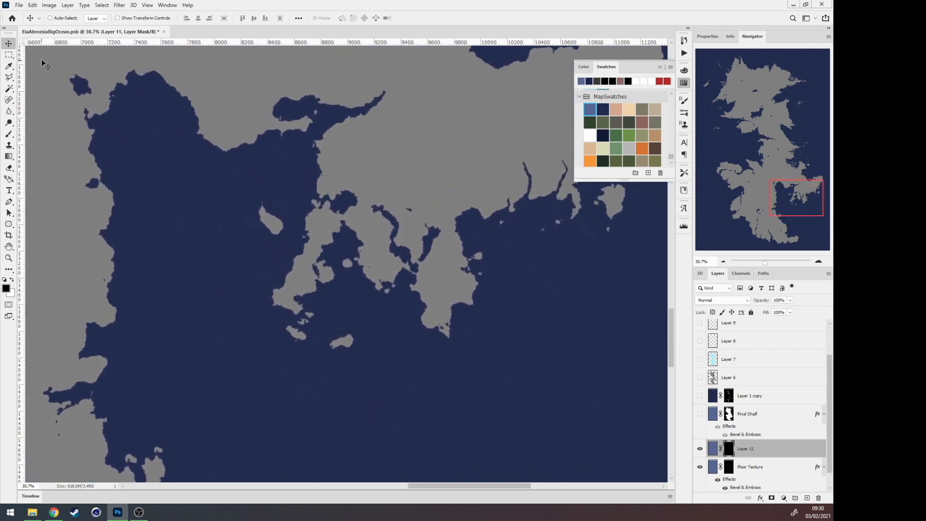
click(10, 78)
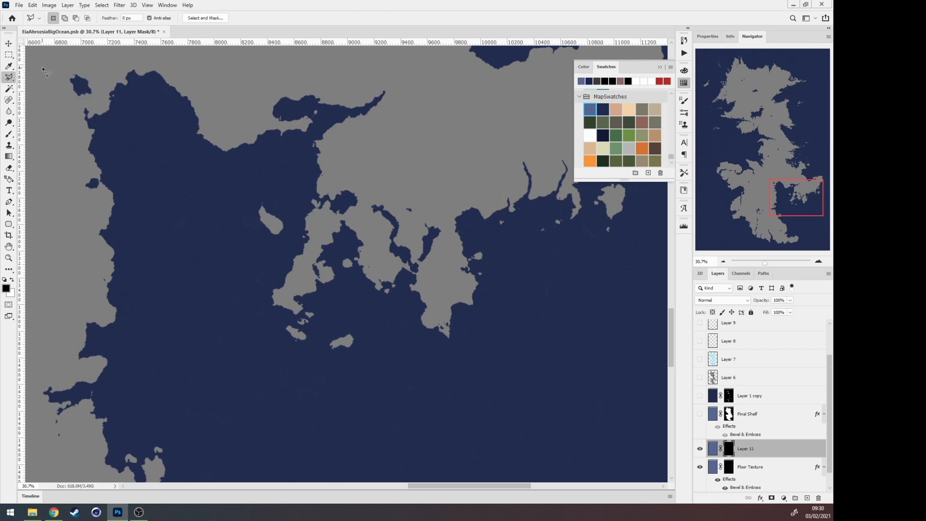
right_click(8, 77)
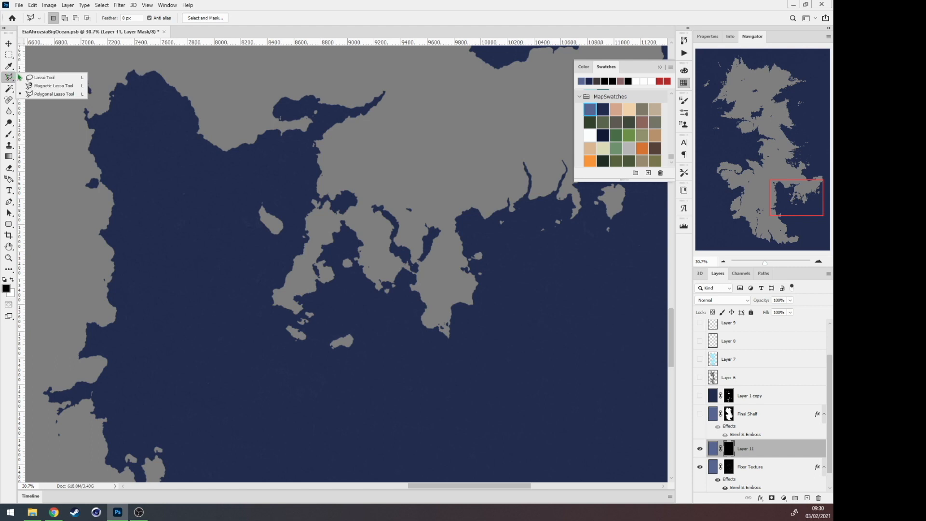
click(47, 78)
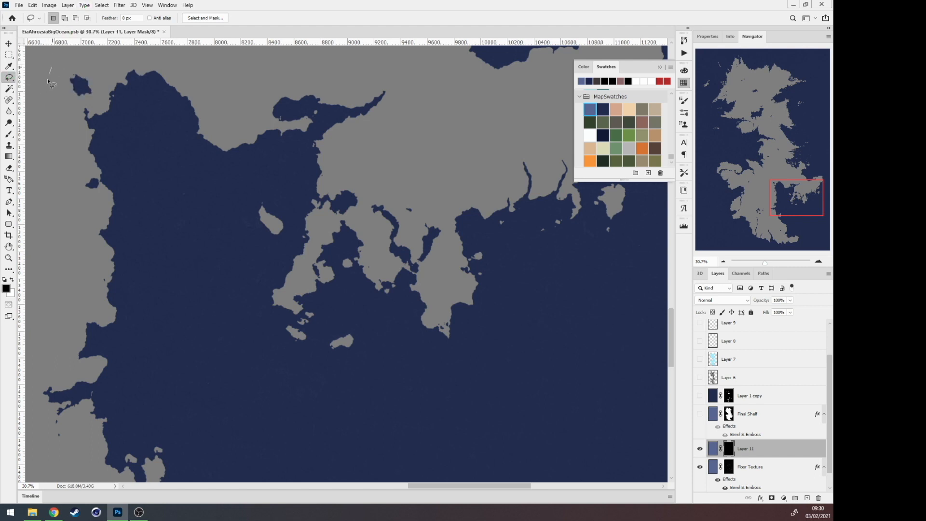
mouse_move(48, 80)
mouse_down()
mouse_move(33, 172)
mouse_move(33, 453)
mouse_move(67, 466)
mouse_move(96, 495)
mouse_move(164, 507)
mouse_move(194, 480)
mouse_move(200, 379)
mouse_move(257, 347)
mouse_move(340, 360)
mouse_move(396, 342)
mouse_move(472, 345)
mouse_move(496, 306)
mouse_move(504, 267)
mouse_move(611, 238)
mouse_move(636, 220)
mouse_move(696, 146)
mouse_move(706, 76)
mouse_move(702, 38)
mouse_move(642, 21)
mouse_move(473, 19)
mouse_move(65, 62)
mouse_up()
key(ctrl+BackSpace)
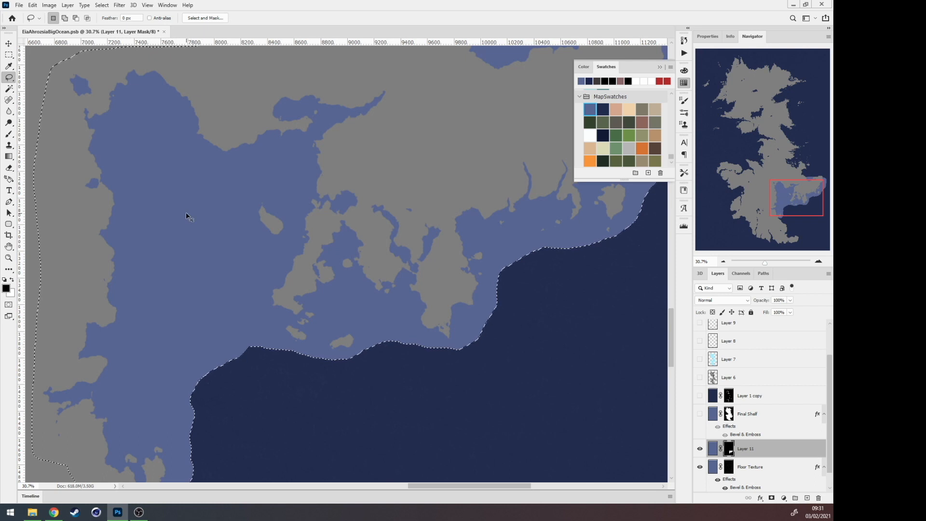
key(ctrl+d)
Step: Rename Layer 11 to "Shelf"
scroll(228, 224, right, 1)
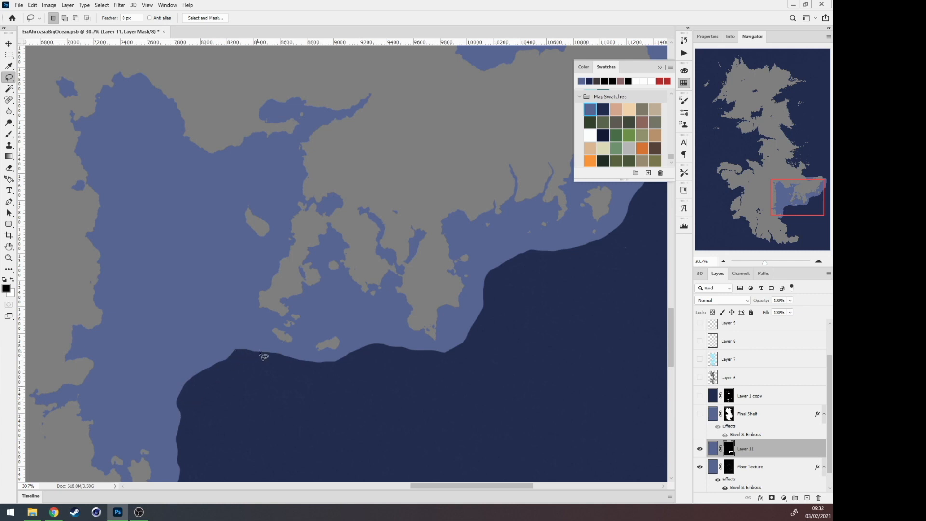
click(750, 452)
double_click(747, 449)
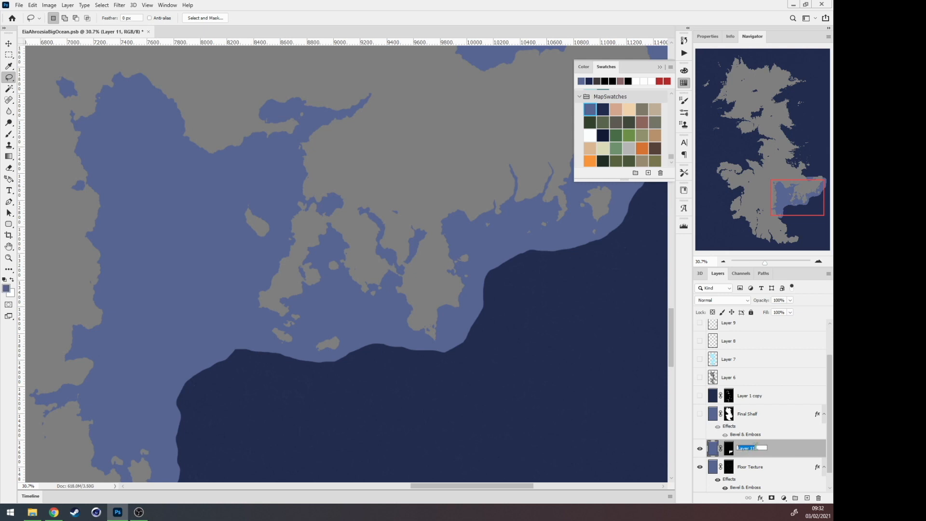
key(BackSpace)
key(Return)
Step: Open the Shelf layer's layer style settings, reset them with the empty style from Basics, and show the Blending Options
double_click(784, 448)
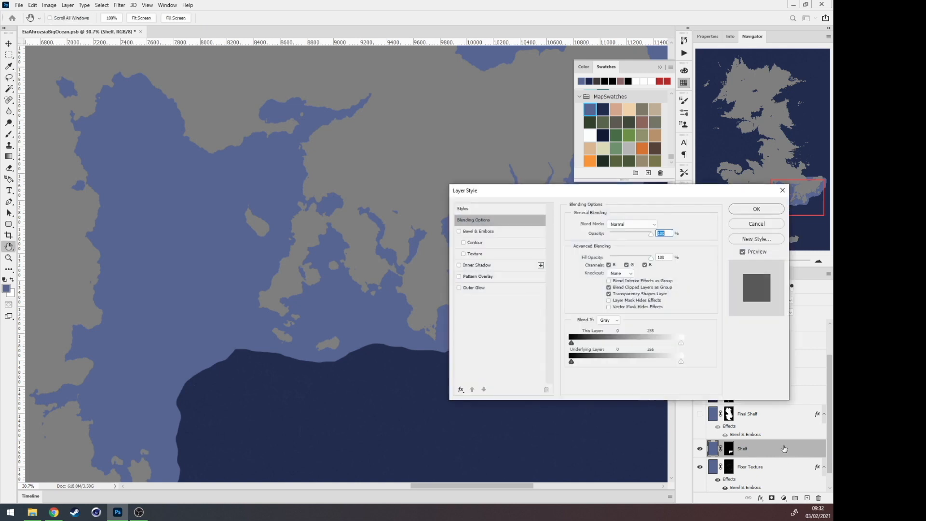
drag(574, 194, 425, 162)
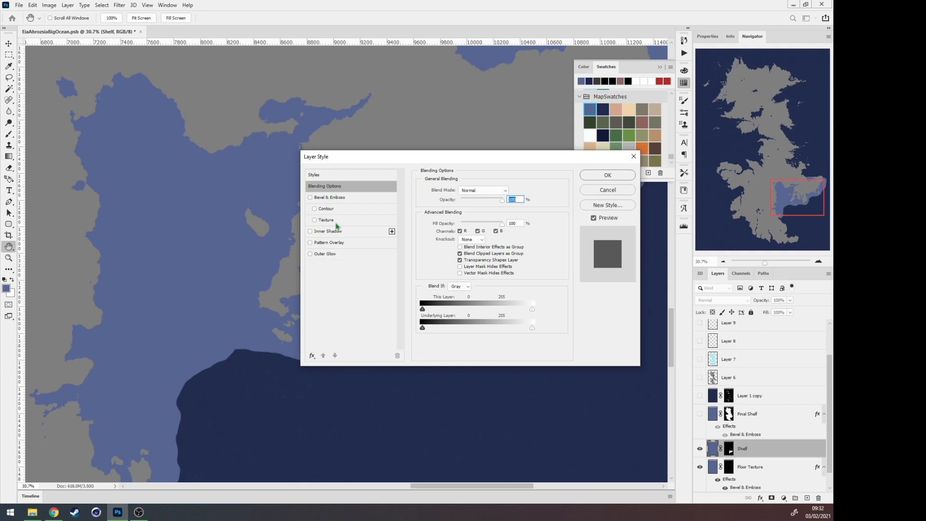
click(313, 176)
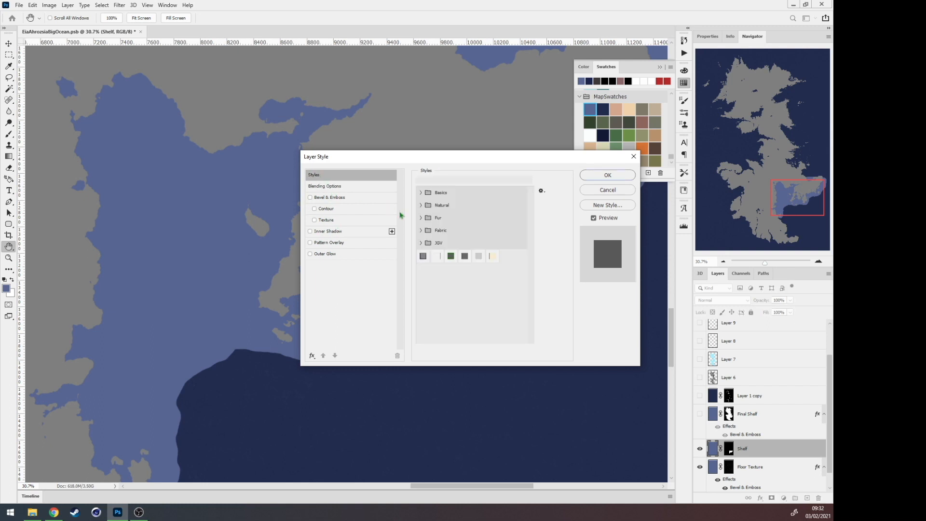
click(419, 194)
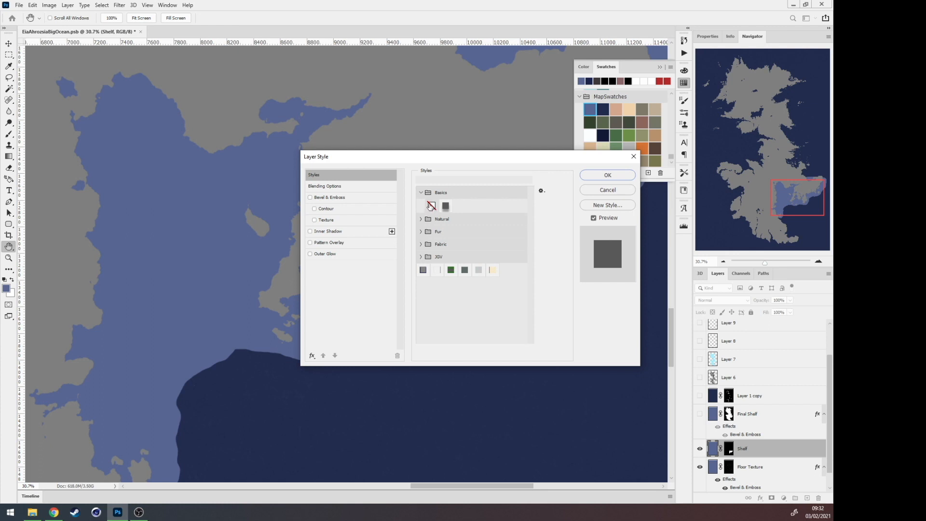
click(431, 207)
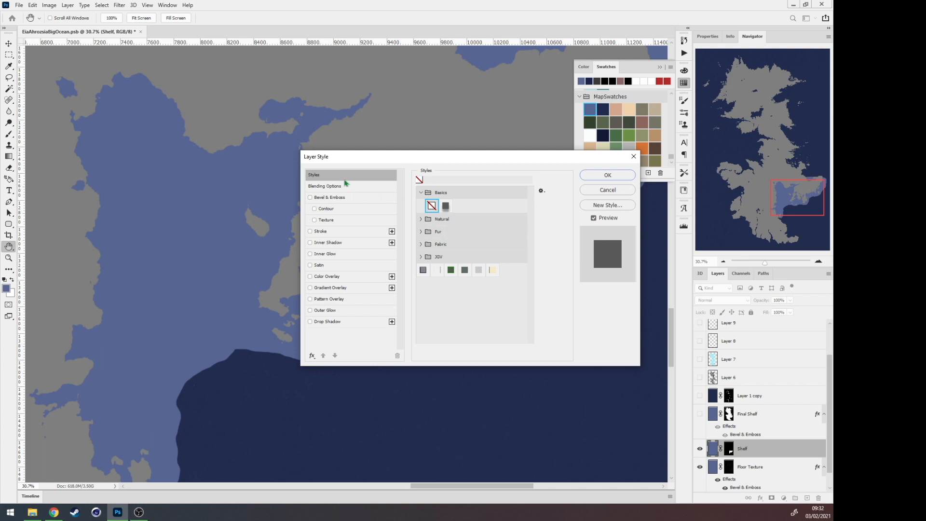
click(324, 186)
drag(390, 159, 511, 92)
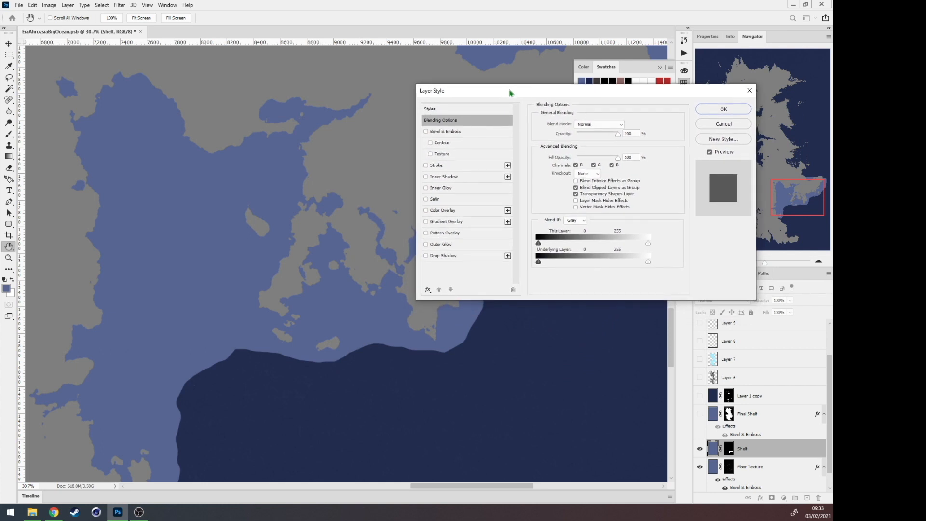
Step: Enable Bevel & Emboss on the Shelf layer with the Inner Bevel style and the Chisel Soft technique
drag(512, 97, 487, 134)
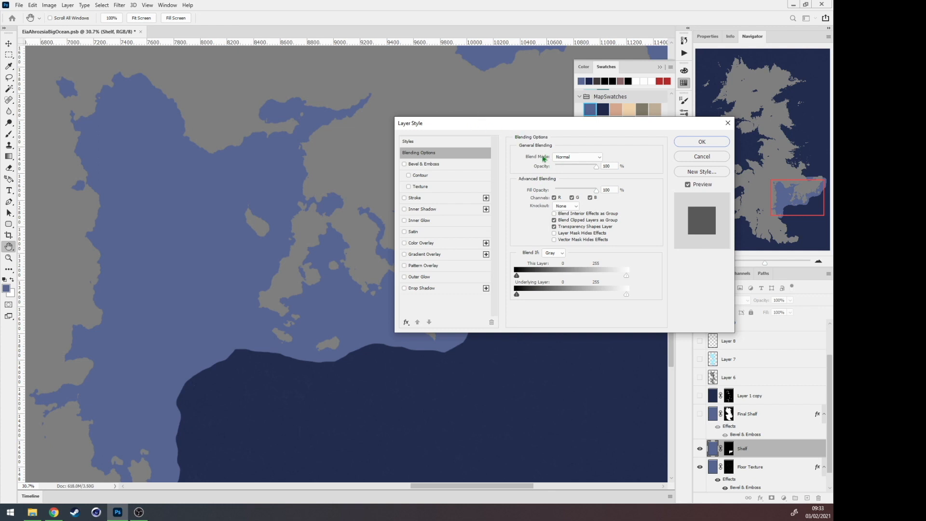
click(404, 165)
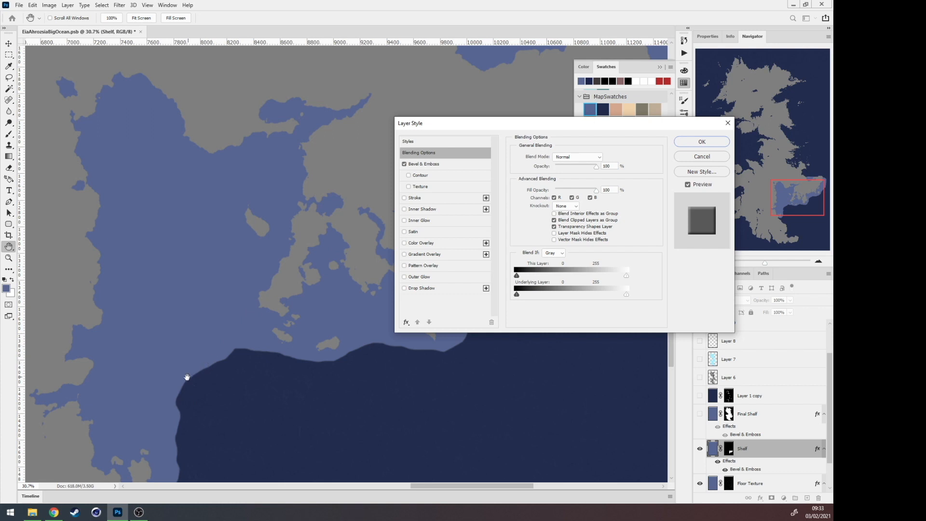
click(432, 165)
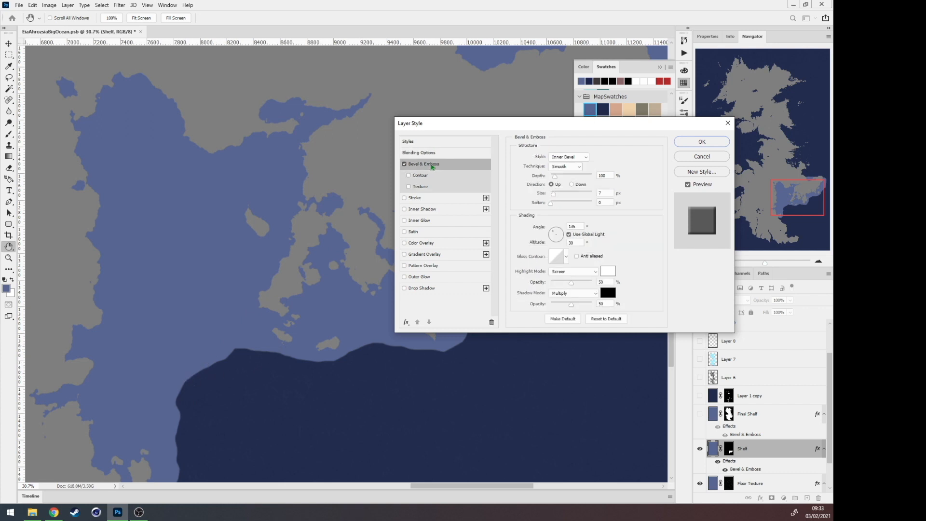
click(569, 158)
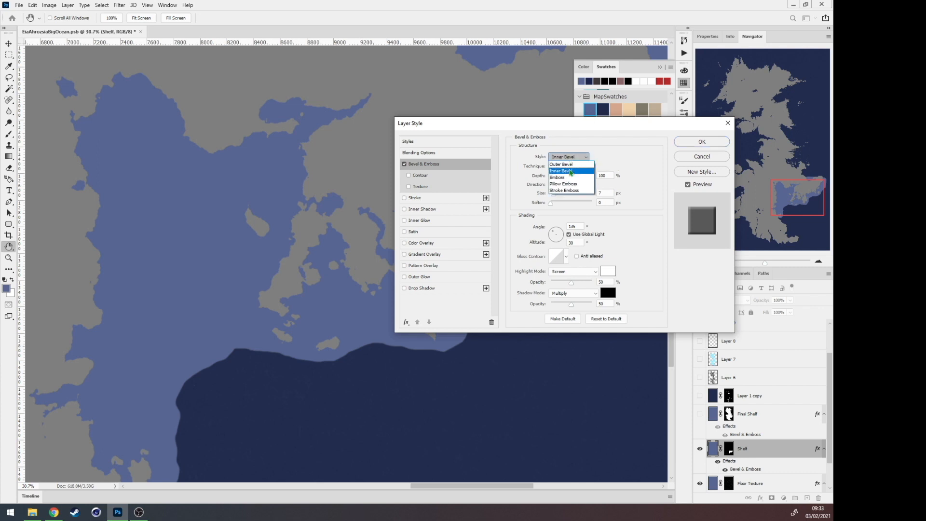
click(570, 172)
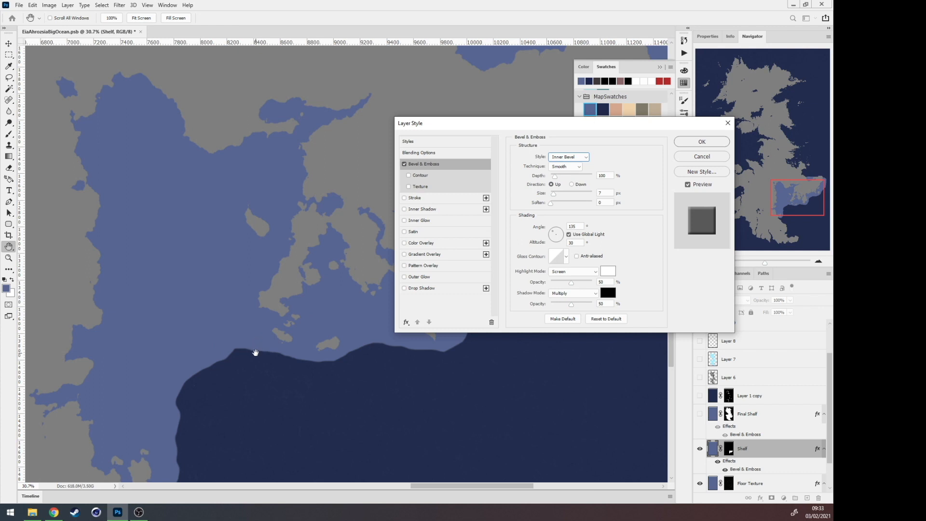
click(560, 167)
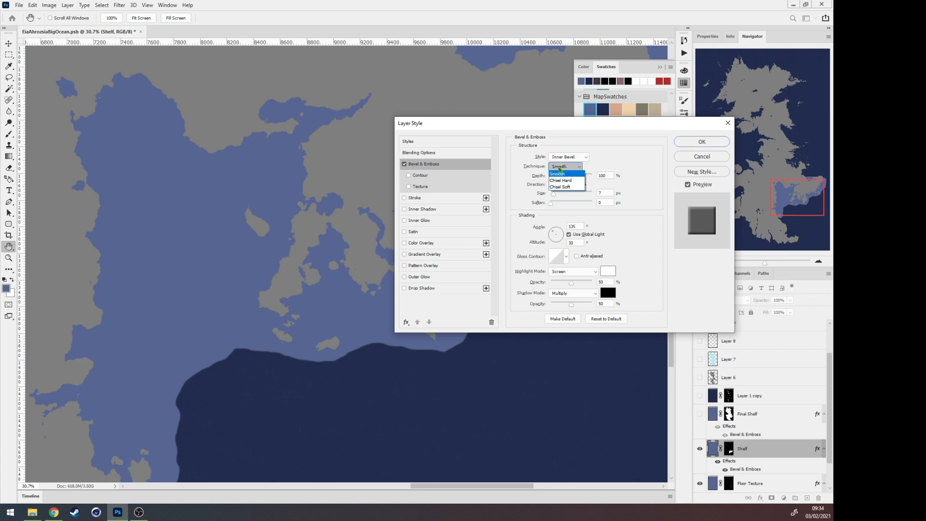
click(560, 187)
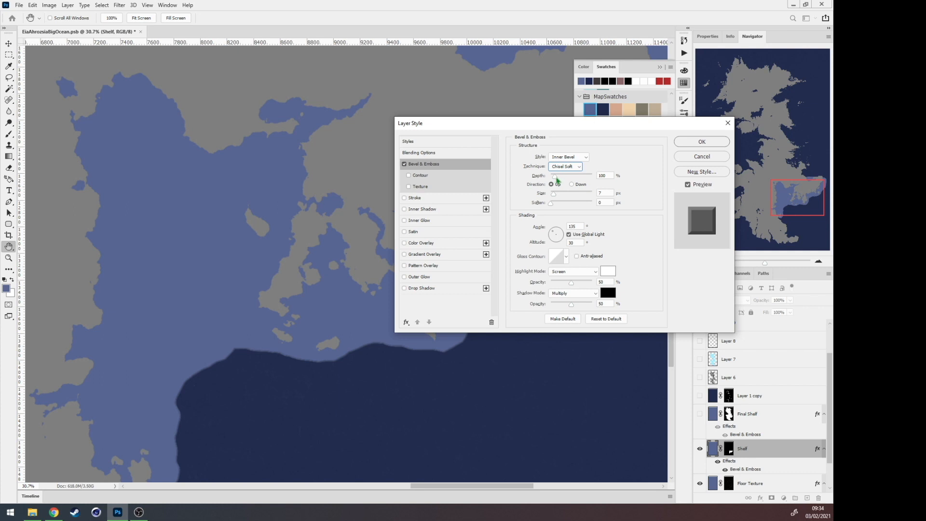
Step: Set the bevel's depth to 906%, size to 8 px, soften to 0 px, angle to 135° and altitude to 30°
click(587, 176)
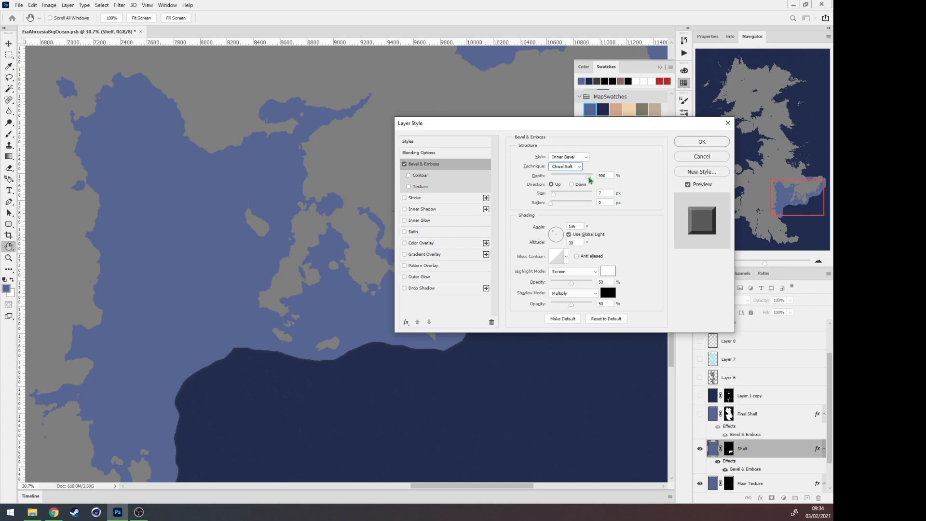
drag(589, 177, 589, 177)
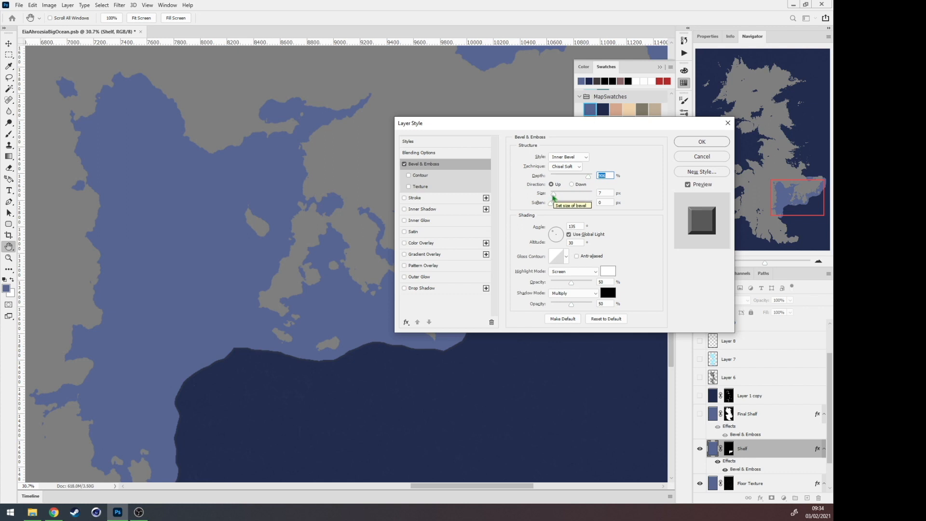
drag(555, 195, 554, 195)
key(Tab)
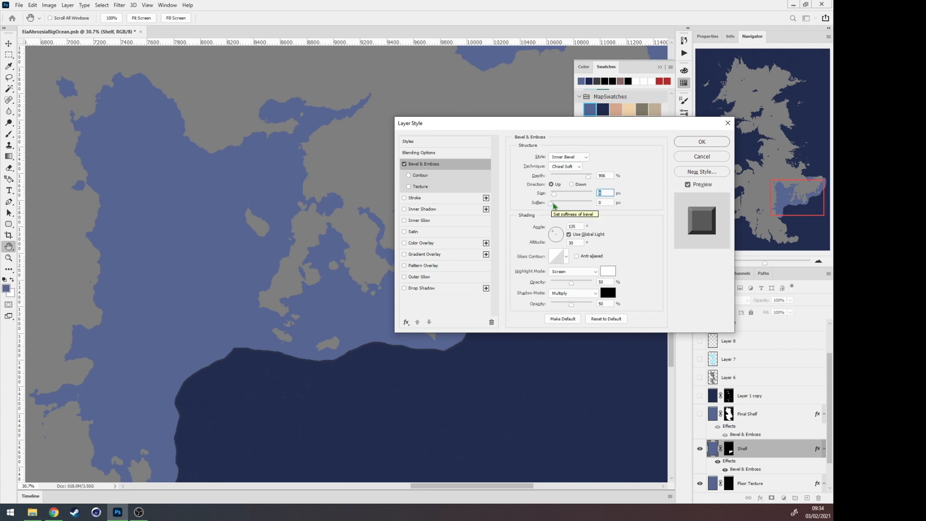
drag(554, 205, 523, 210)
key(Tab)
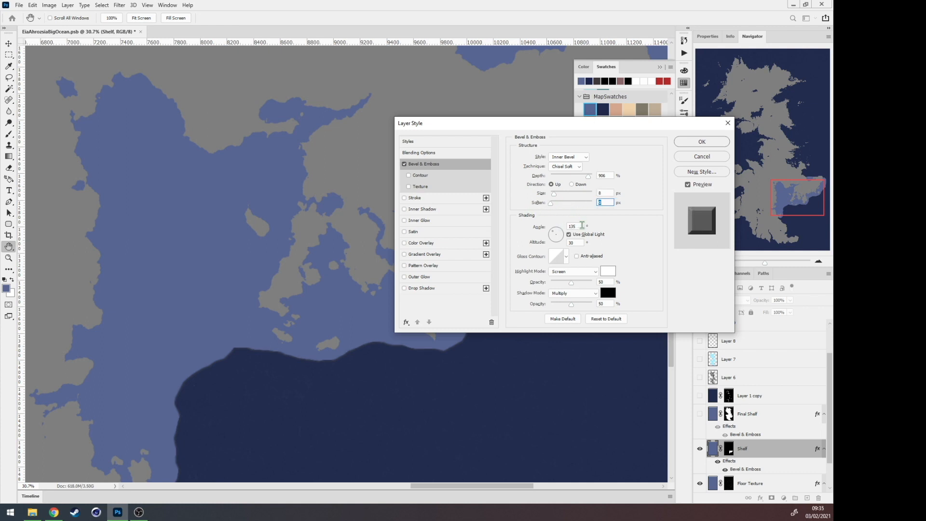
click(572, 225)
drag(581, 225, 558, 223)
click(579, 242)
drag(580, 242, 567, 242)
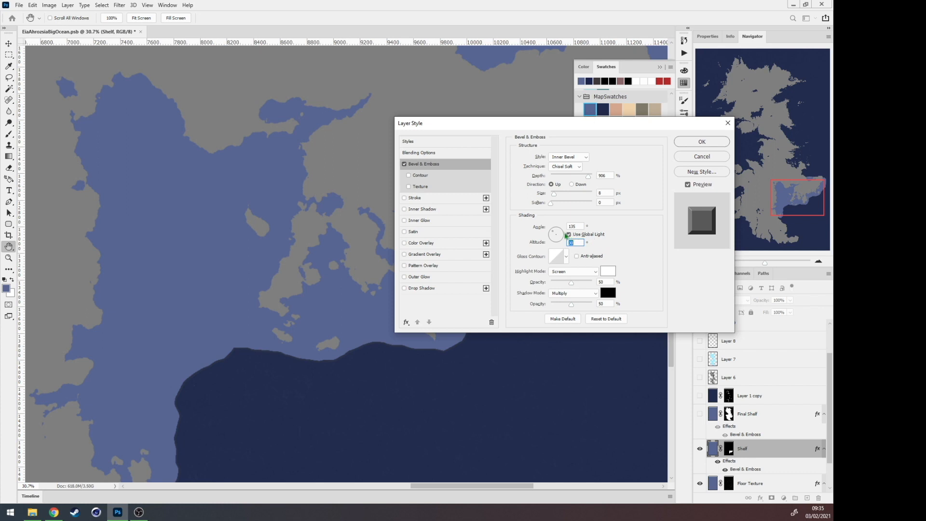
Step: Set the bevel's highlight mode to Normal and its highlight opacity to 0%
click(568, 276)
click(568, 281)
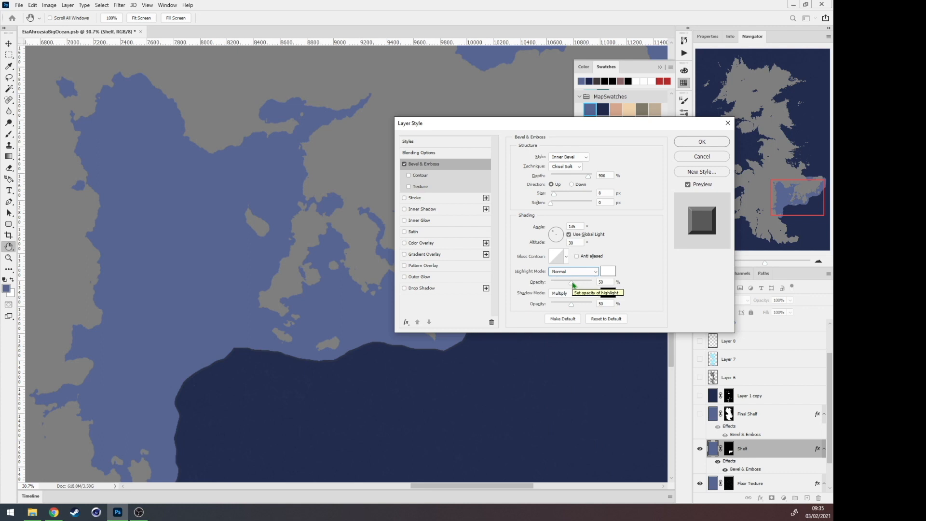
click(572, 285)
drag(573, 284, 568, 285)
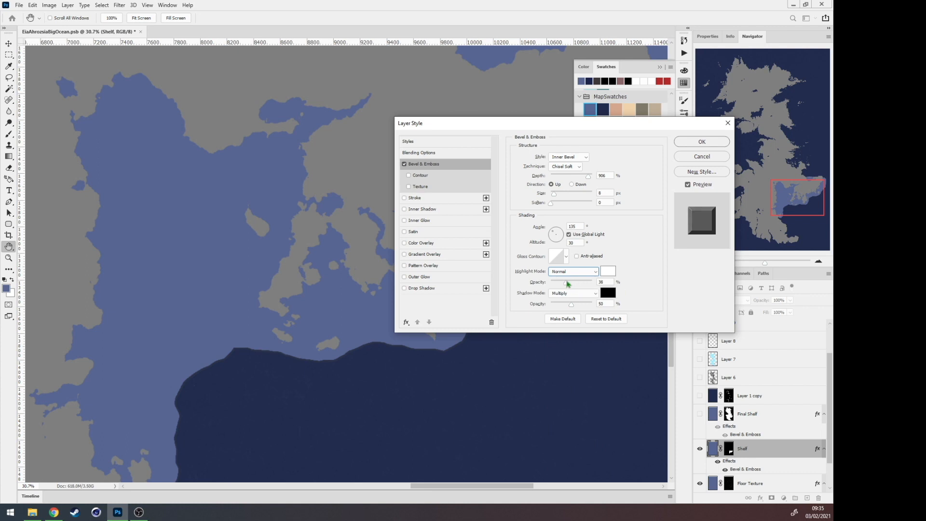
drag(569, 285, 551, 285)
Step: Set the bevel's shadow mode to Normal and its shadow opacity to 100%
click(557, 294)
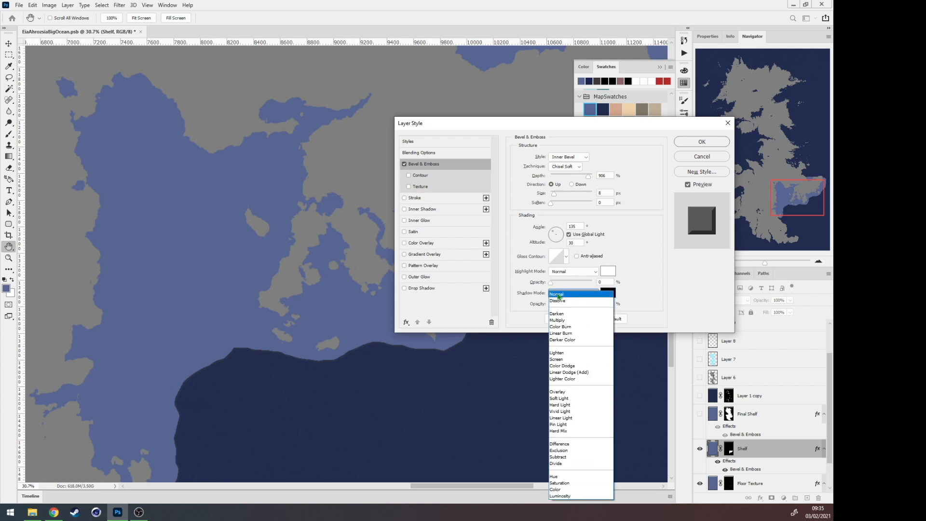
click(567, 295)
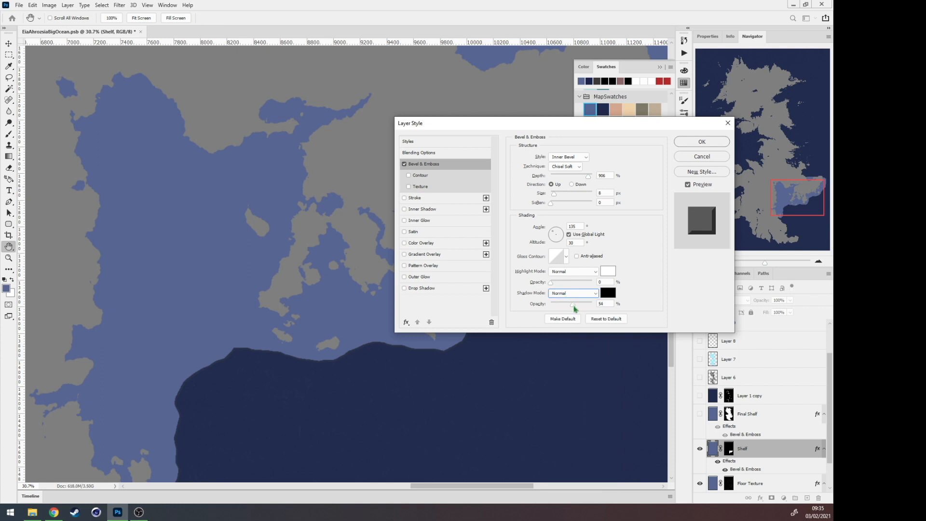
drag(573, 305, 603, 307)
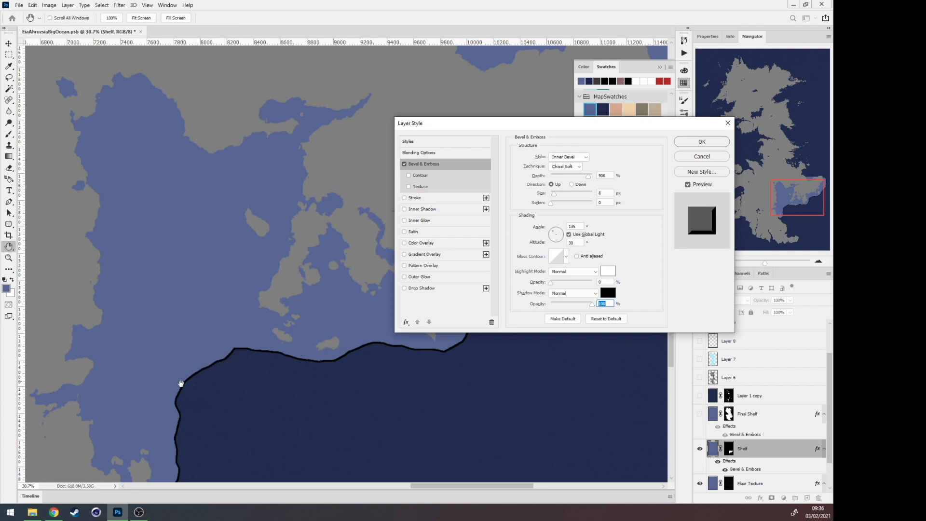
Step: Set the bevel's shadow color to 1b234d and apply the layer style to the Shelf layer
click(609, 296)
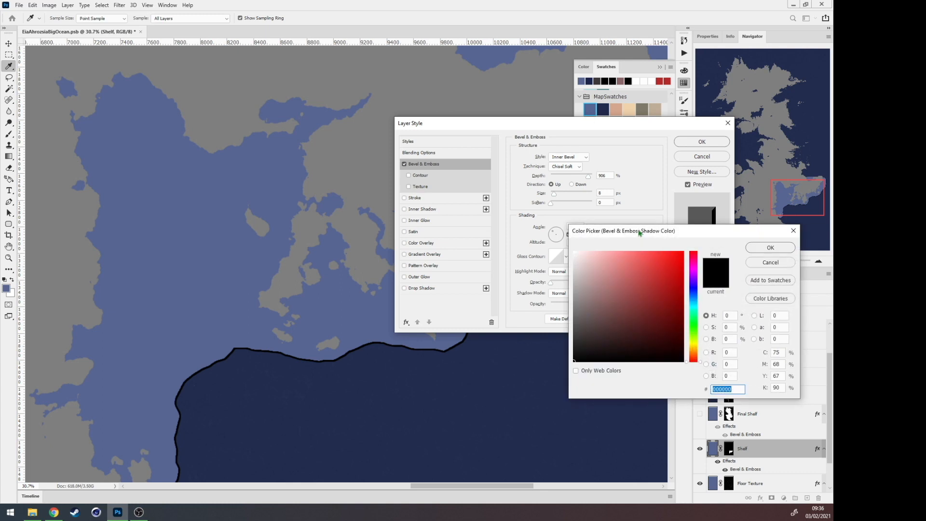
drag(641, 231, 311, 147)
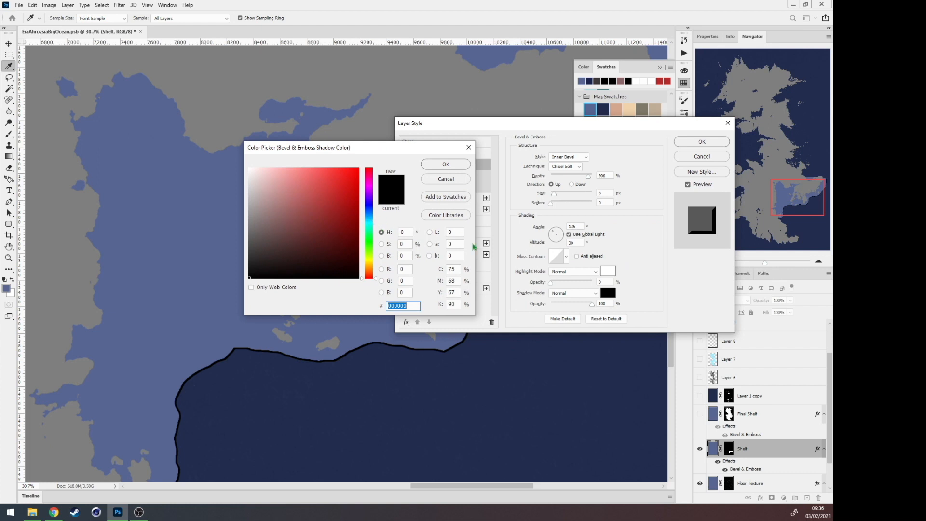
click(402, 305)
double_click(403, 306)
text(1b23)
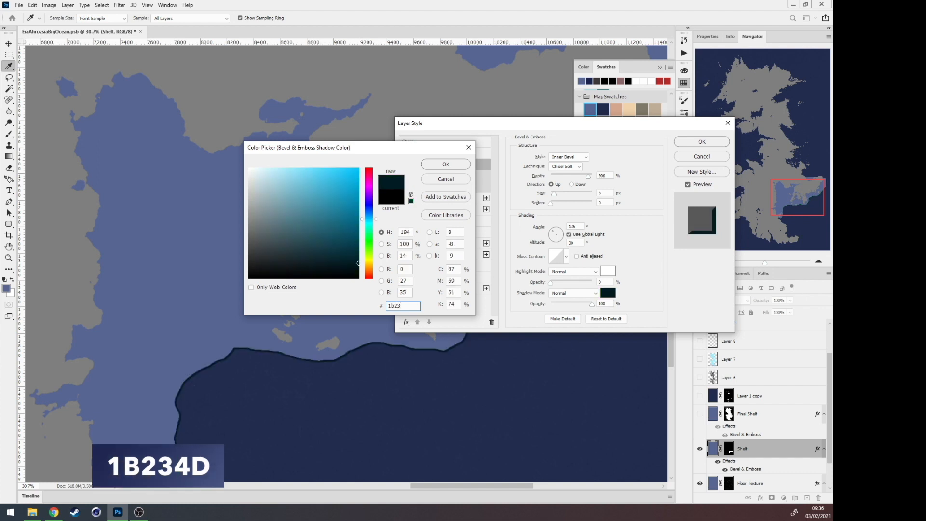
text(4d)
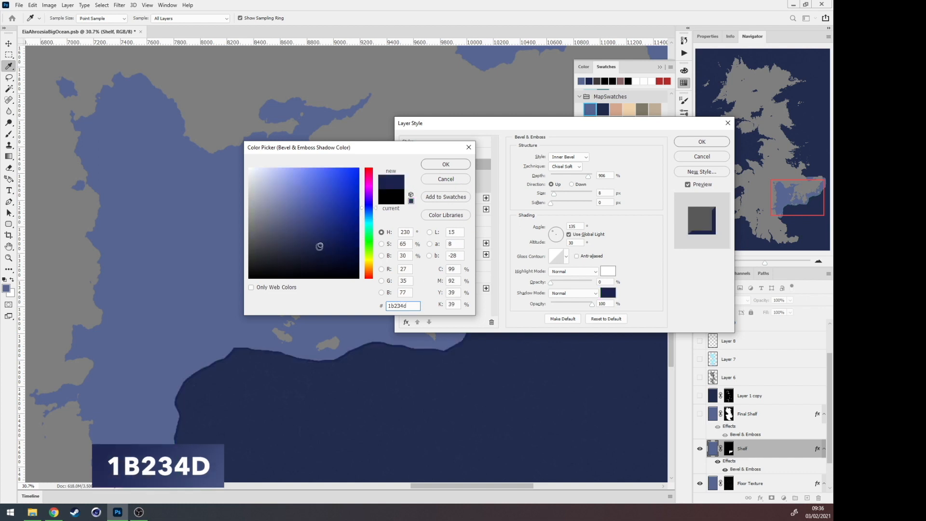
click(445, 165)
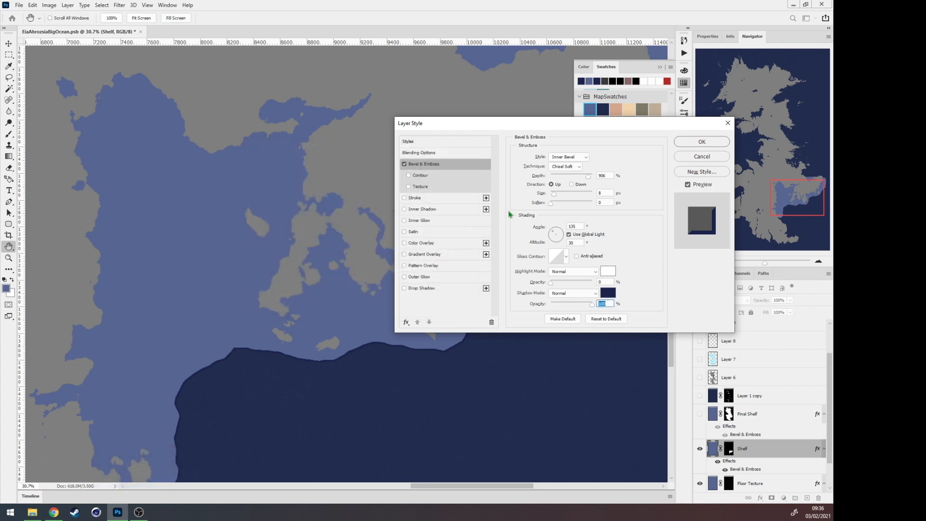
drag(585, 306, 603, 310)
click(694, 146)
Step: Target the Shelf layer's mask, activate the Brush tool with black, and collapse the swatches
key(l)
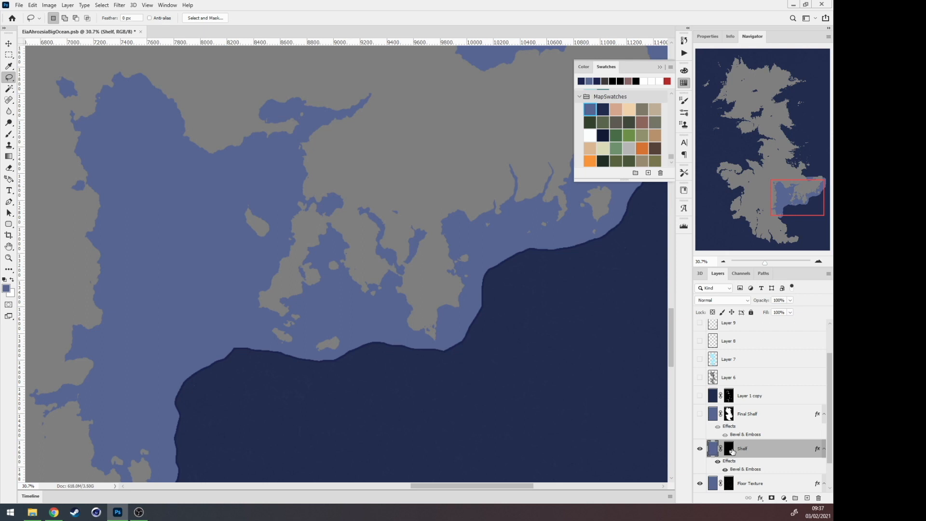
click(732, 451)
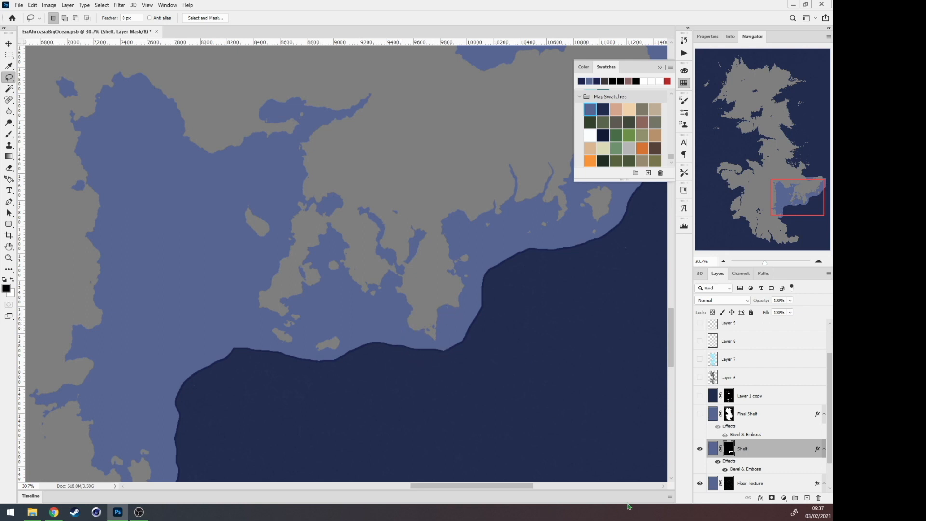
key(b)
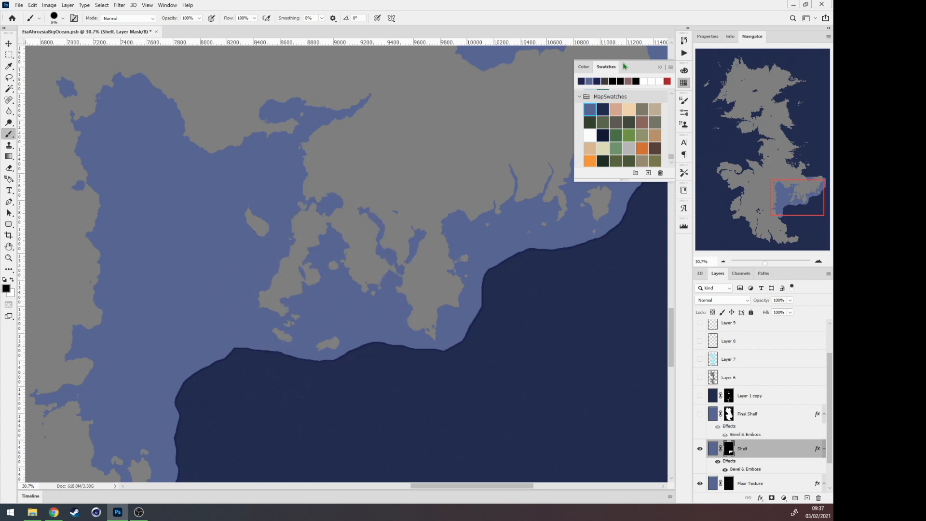
click(661, 68)
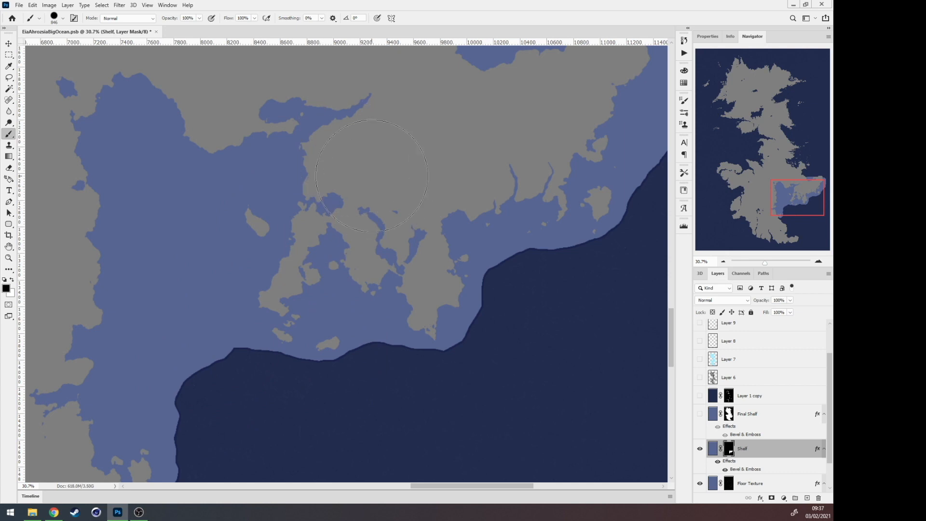
Step: Choose the Terrain6 brush from the CoreBrushes group
right_click(263, 199)
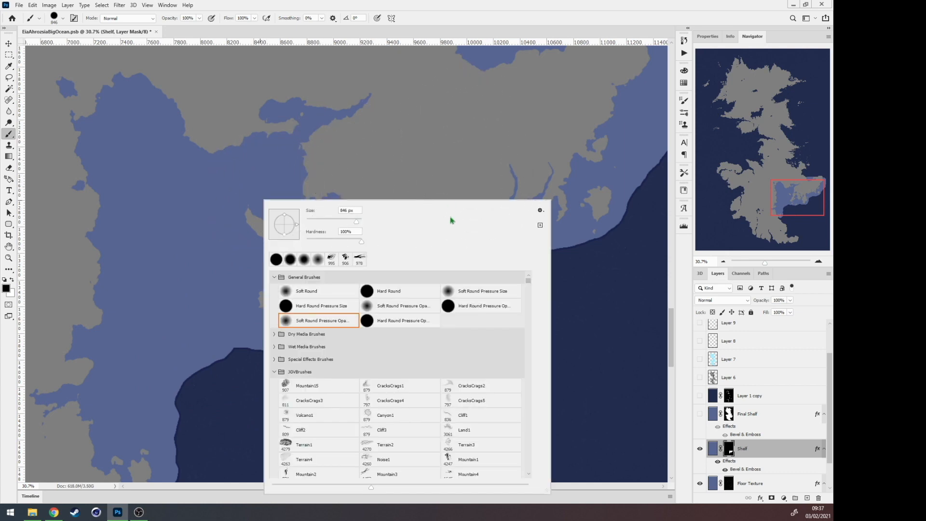
right_click(357, 59)
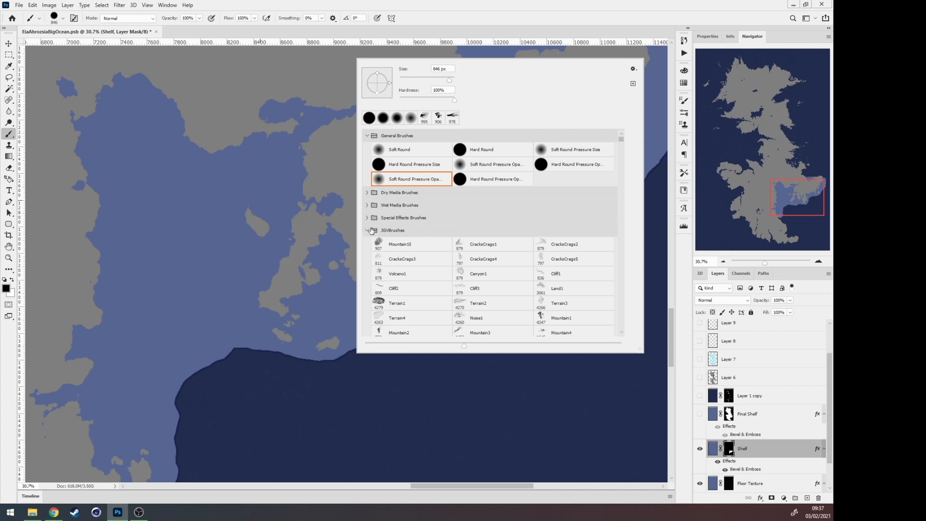
click(368, 230)
drag(621, 168, 626, 209)
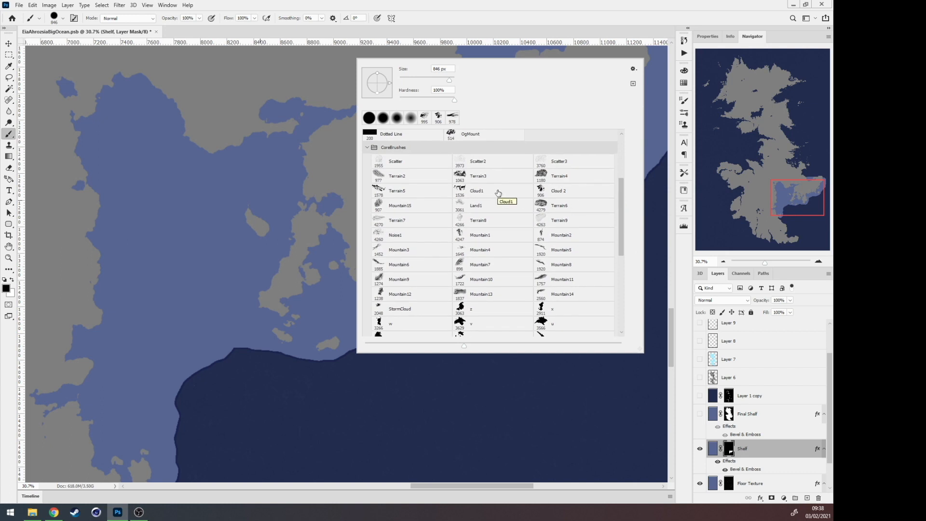
click(543, 208)
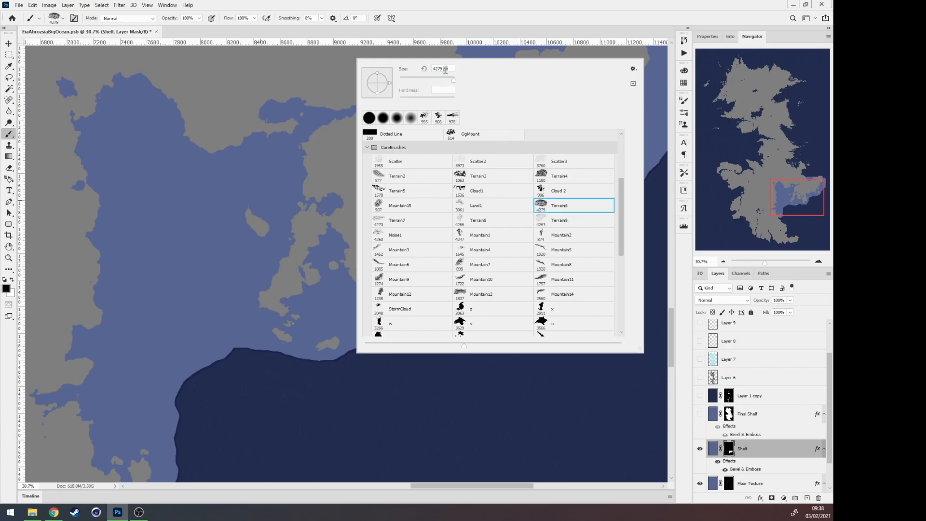
click(525, 17)
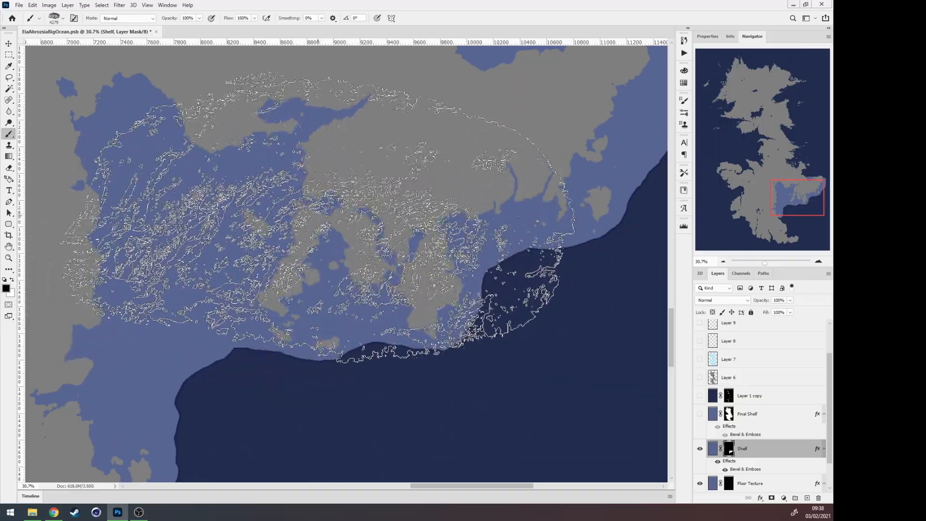
Step: Reduce the Terrain6 brush to 2100 px and paint black terrain texture on the Shelf mask across the bay's western half and around its central islands
key(bracketleft)
key(bracketleft)
key(bracketleft)
key(bracketleft)
key(bracketleft)
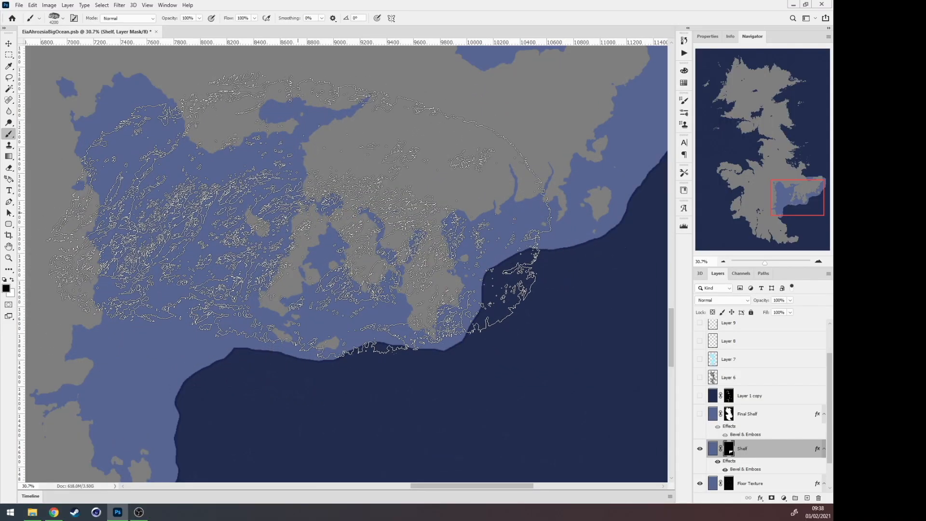
key(bracketleft)
key(bracketleft)
key(bracketleft)
key(bracketleft)
key(bracketleft)
key(bracketleft)
key(bracketleft)
key(bracketleft)
key(bracketleft)
key(bracketleft)
key(bracketleft)
key(bracketleft)
key(bracketleft)
key(bracketleft)
key(bracketleft)
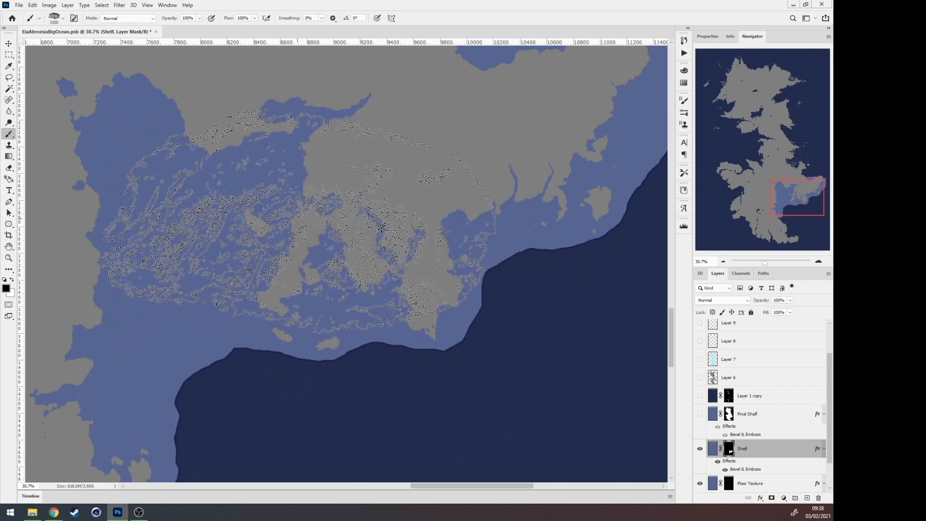
key(bracketleft)
key(bracketleft)
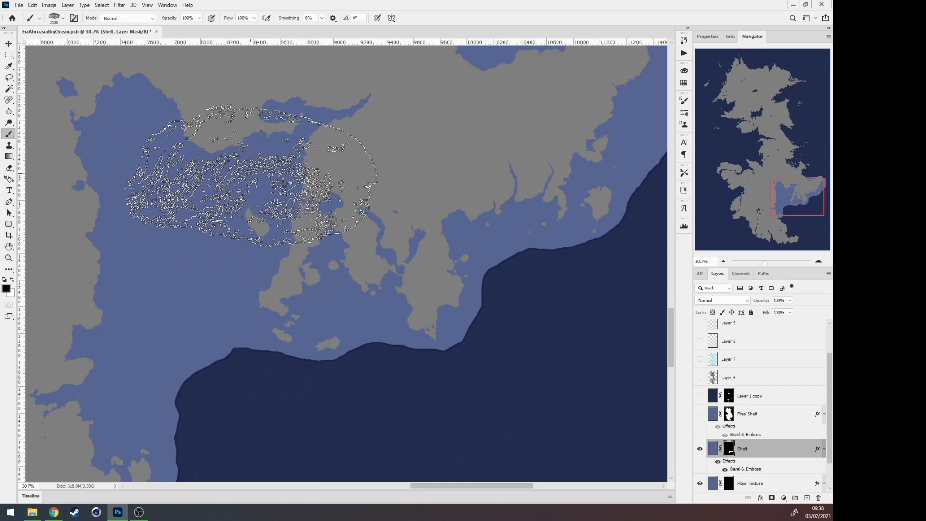
mouse_move(178, 182)
mouse_down()
mouse_move(258, 287)
mouse_move(254, 294)
mouse_move(364, 361)
mouse_move(195, 392)
mouse_move(447, 421)
mouse_up()
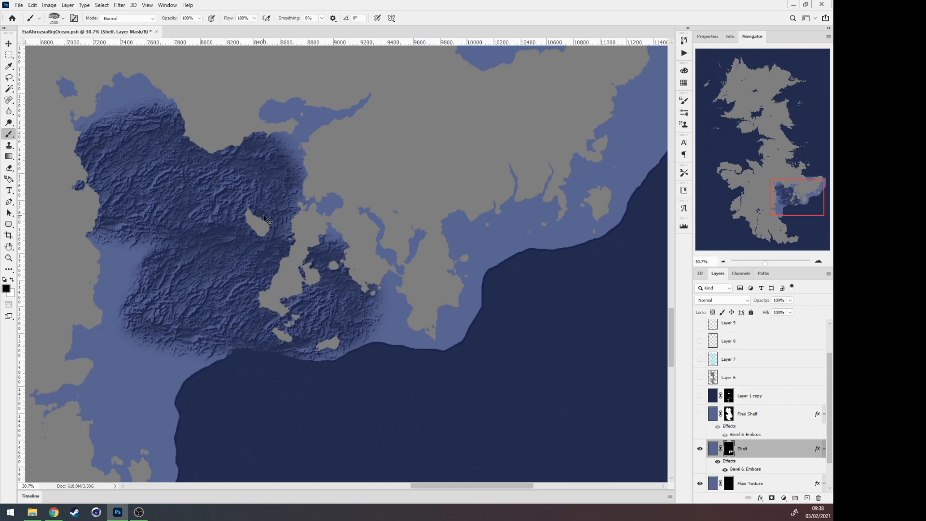
Step: Undo the last Terrain6 brush strokes on the Shelf mask
key(ctrl+z)
key(ctrl+z)
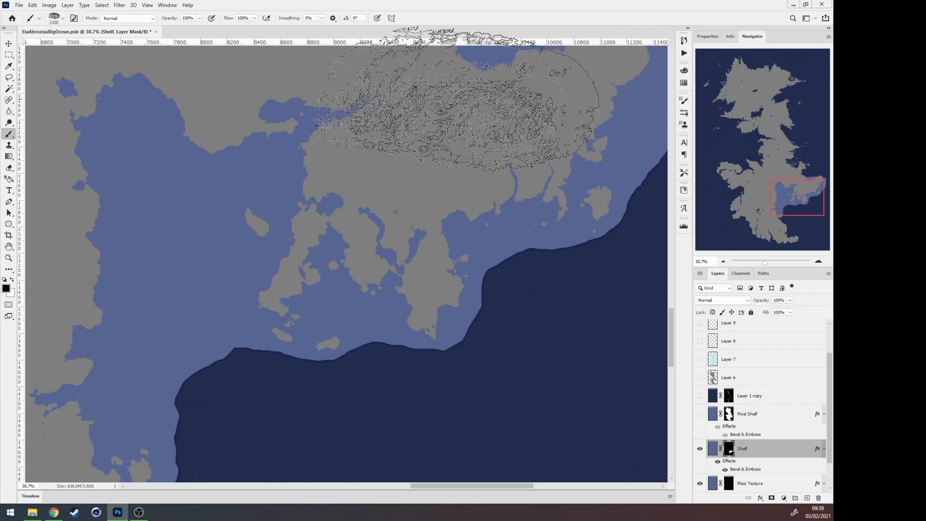
Step: Set the terrain brush's Shape Dynamics to 50% size jitter and 100% angle jitter
click(167, 5)
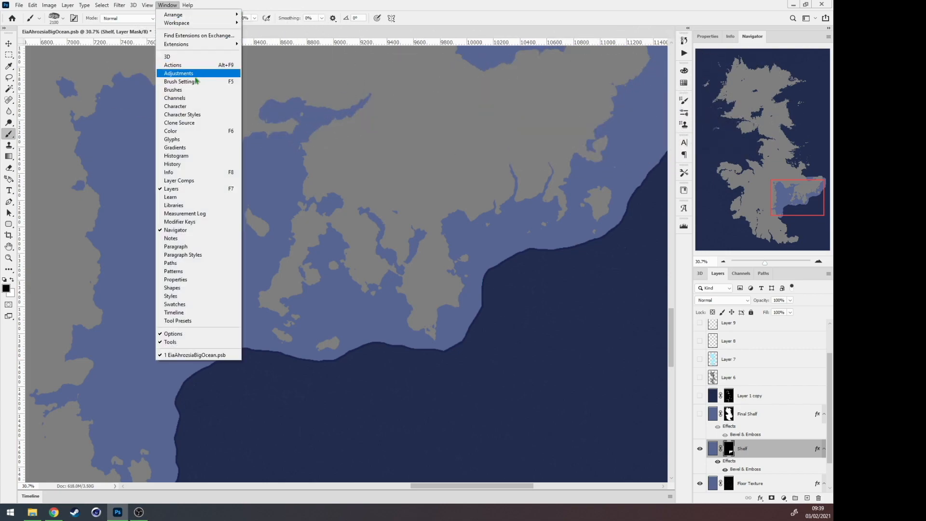
click(684, 101)
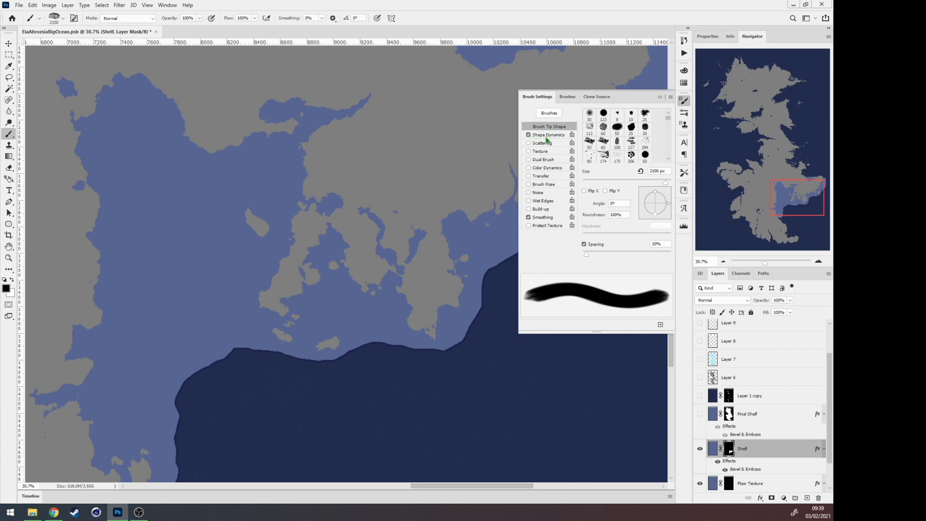
click(548, 135)
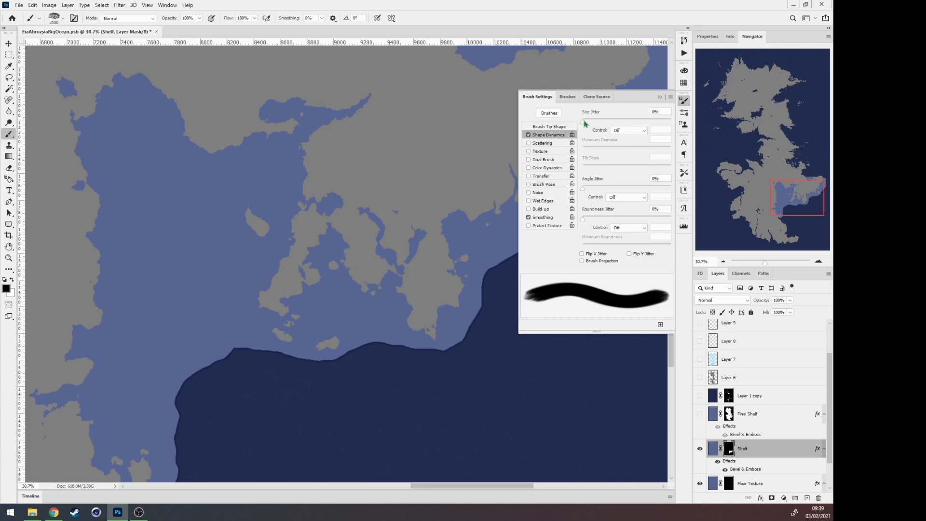
drag(584, 124, 626, 124)
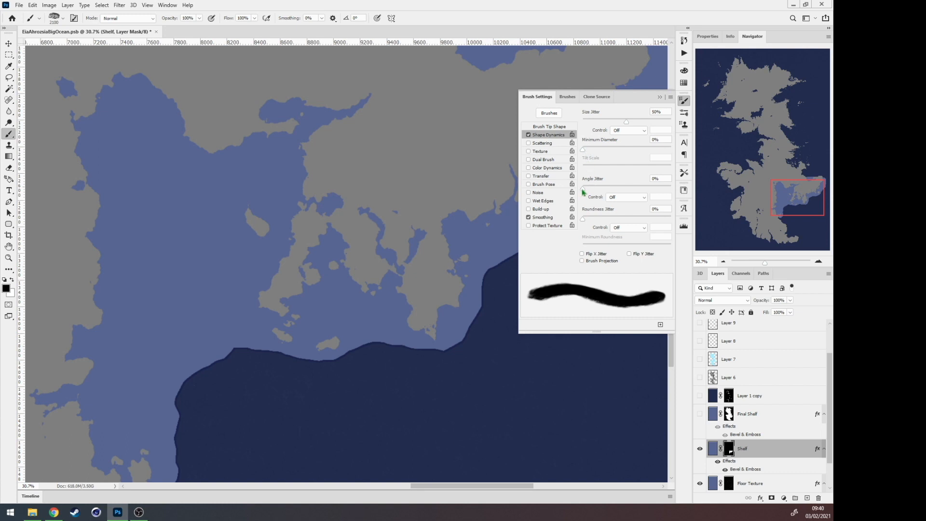
drag(583, 192, 692, 191)
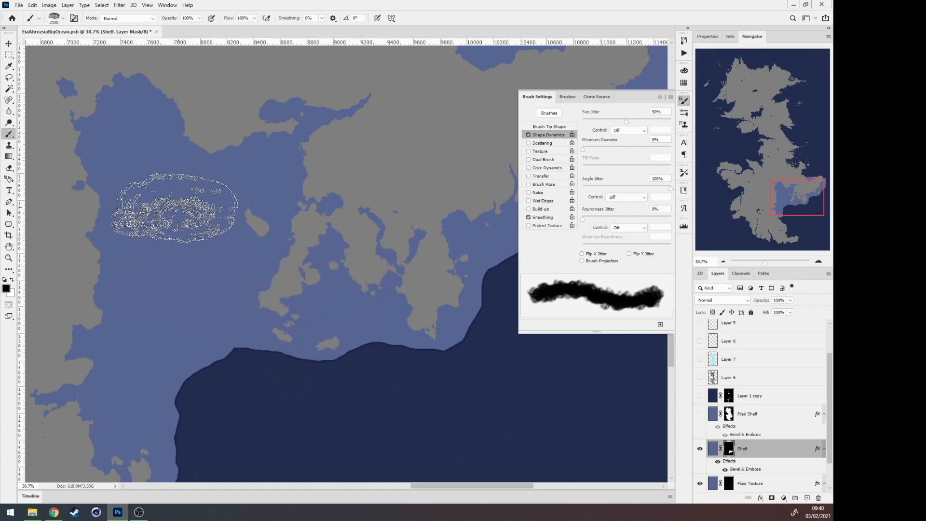
Step: Test the jittered brush with black dabs on the Shelf mask across the western bay, and undo them
click(166, 204)
click(251, 267)
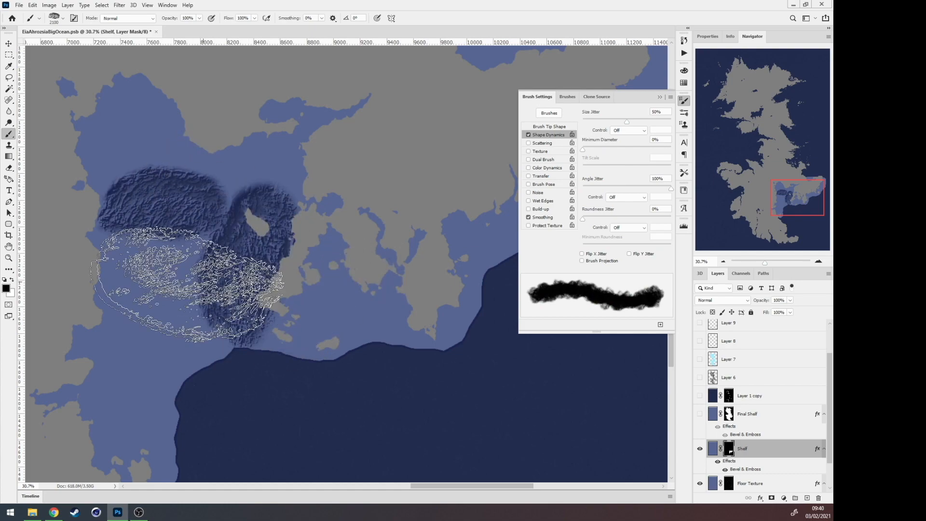
click(187, 285)
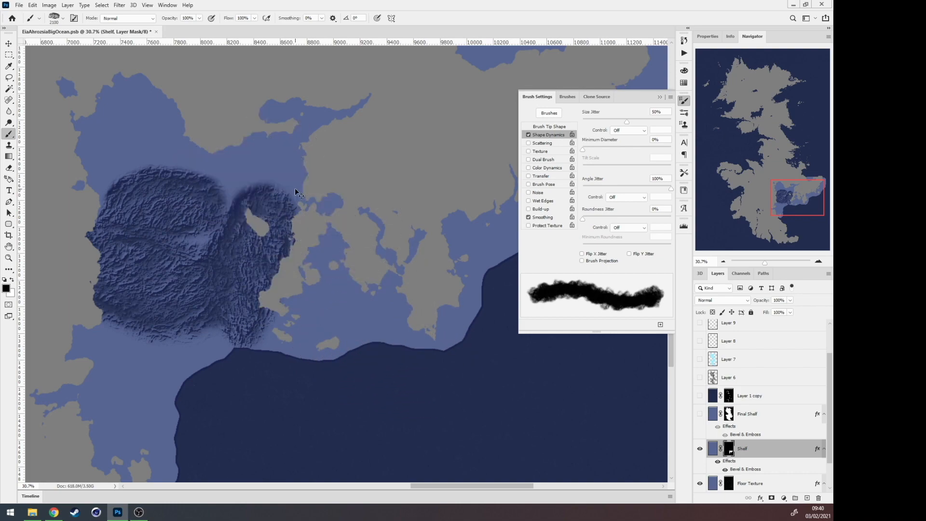
key(ctrl+z)
key(ctrl+z)
key(ctrl+z)
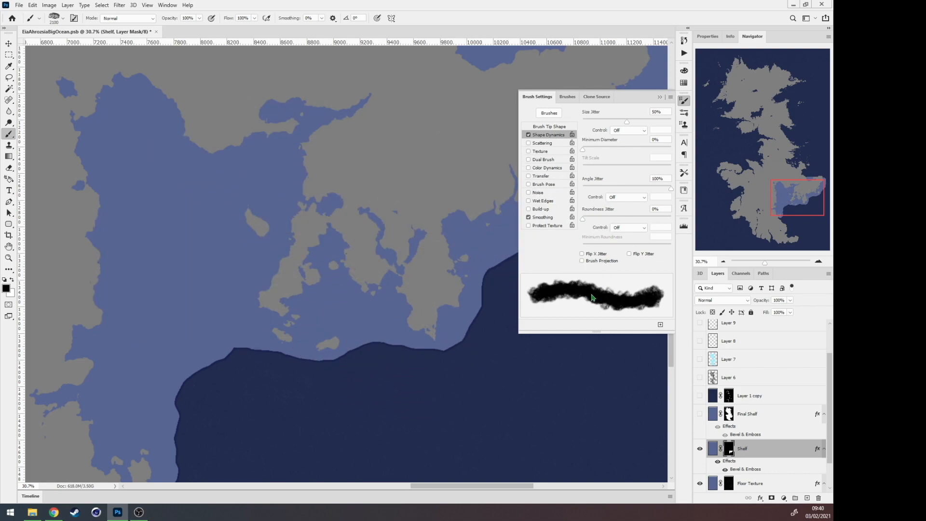
Step: Enable Flip X Jitter and Flip Y Jitter for the terrain brush and close the brush settings
click(582, 253)
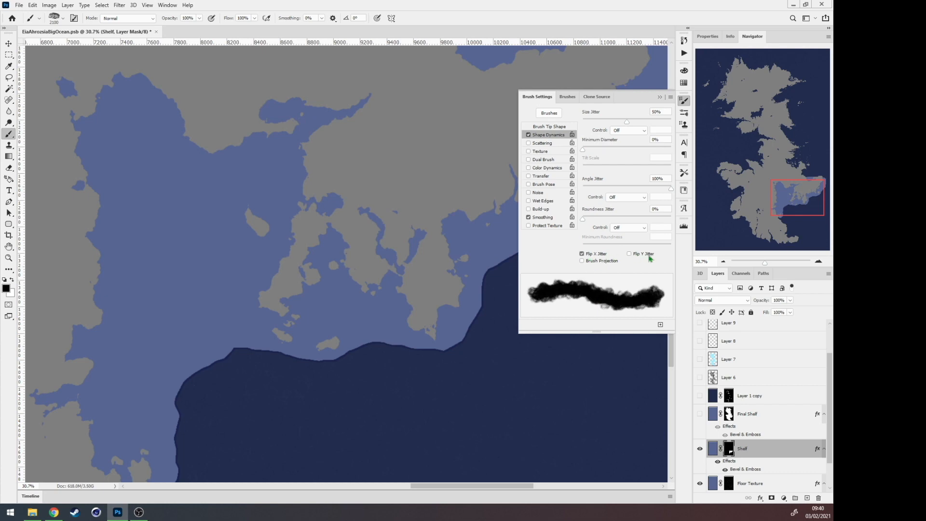
click(629, 254)
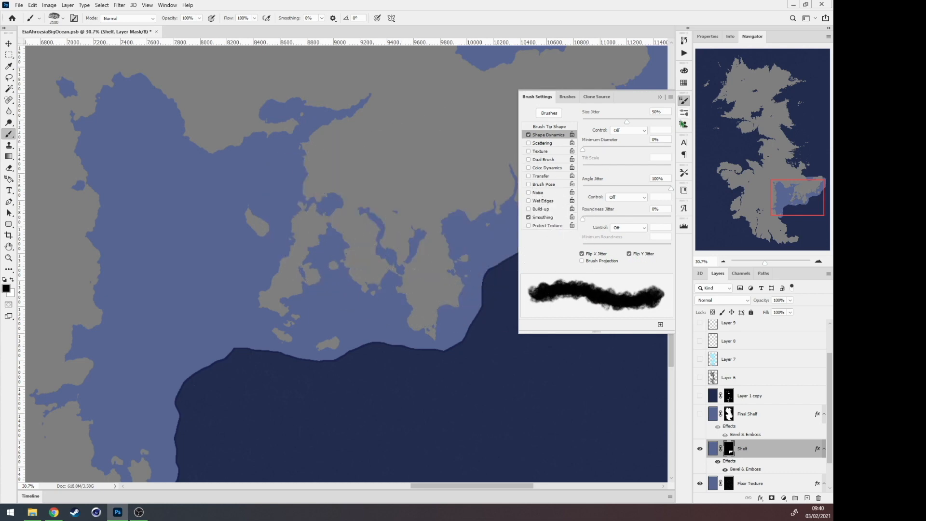
click(660, 97)
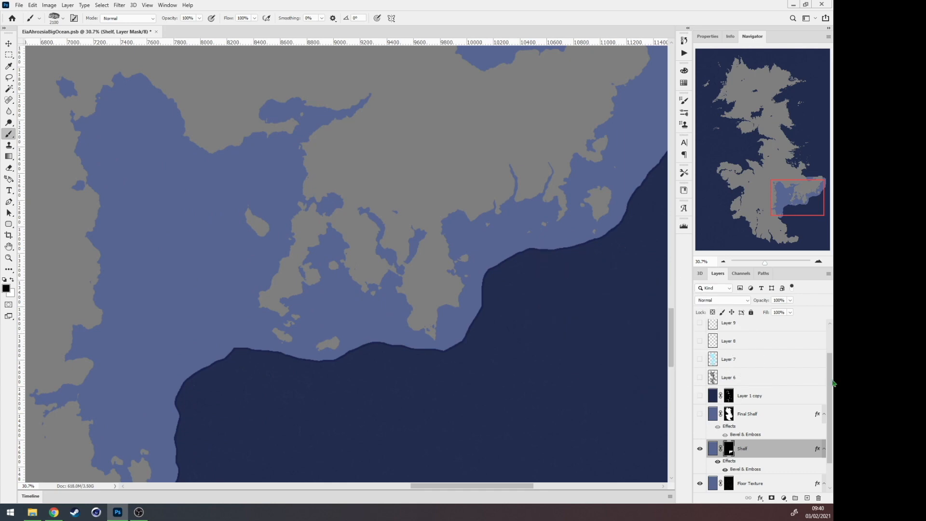
Step: Load a coastline selection from Layer 2 copy and contract it by 10 pixels
scroll(745, 343, up, 2)
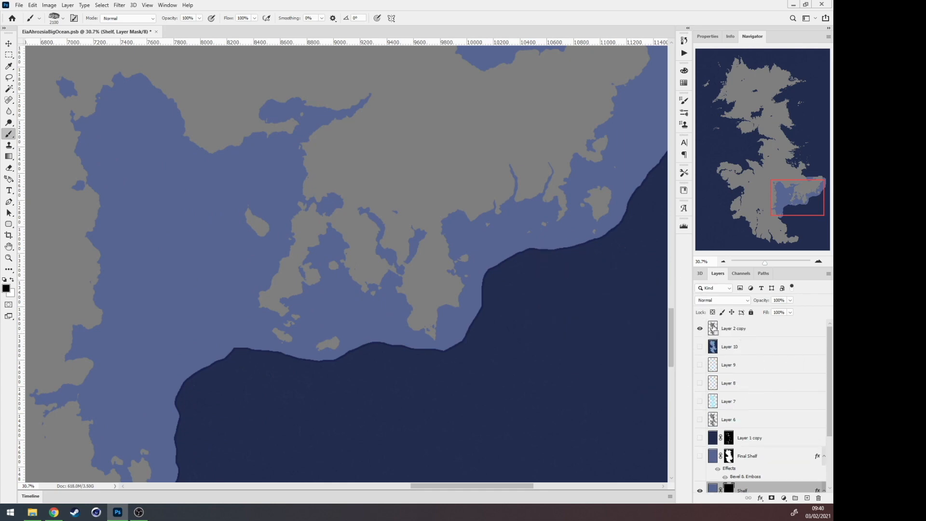
ctrl+click(714, 330)
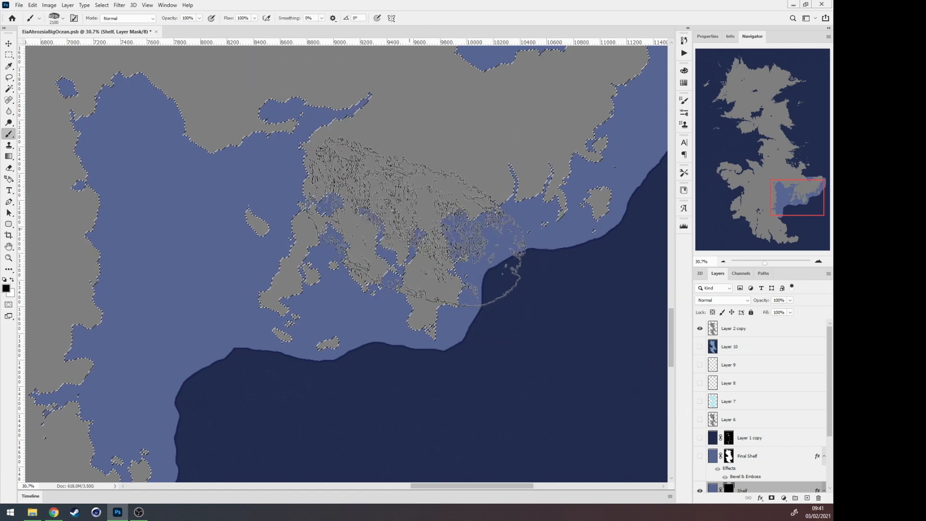
key(v)
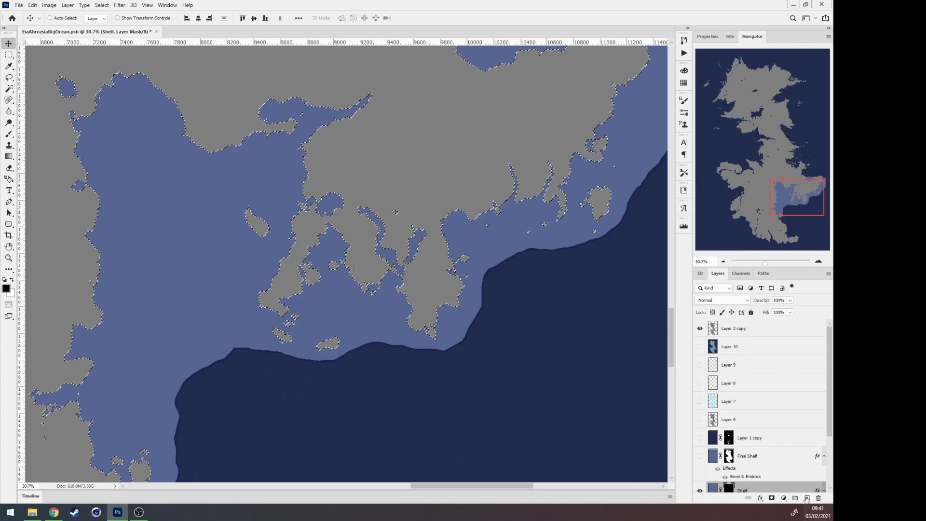
scroll(719, 366, down, 4)
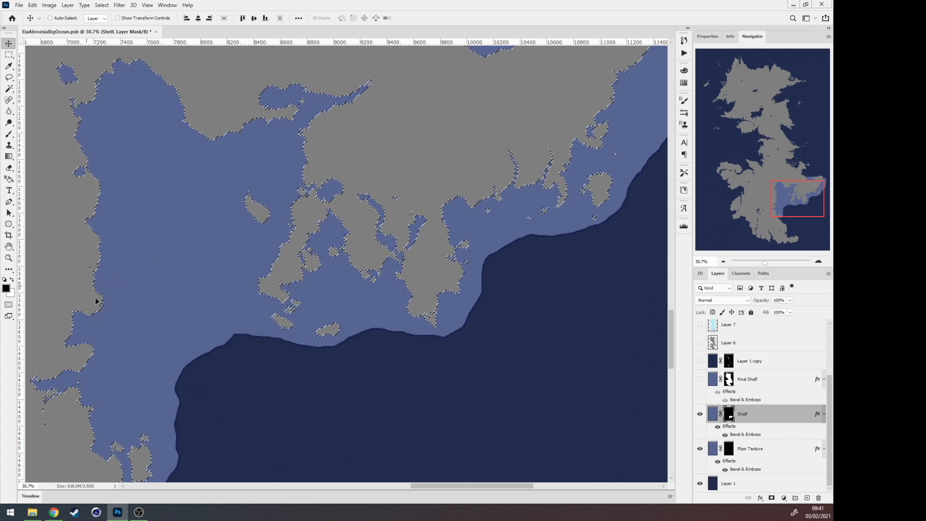
click(108, 7)
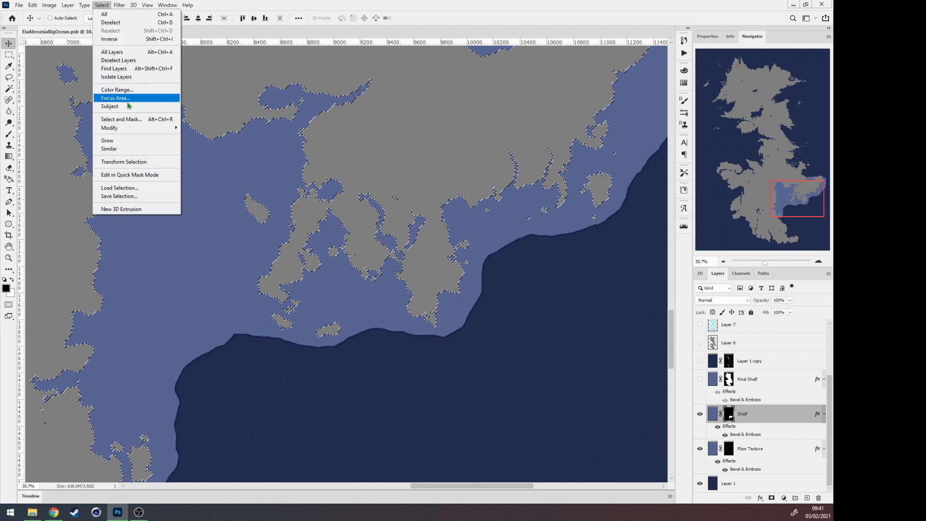
mouse_move(156, 131)
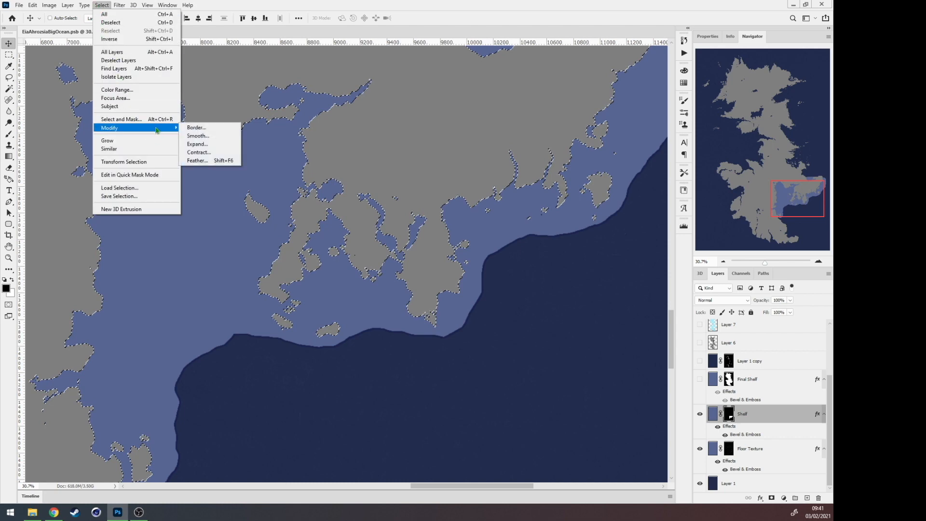
click(202, 153)
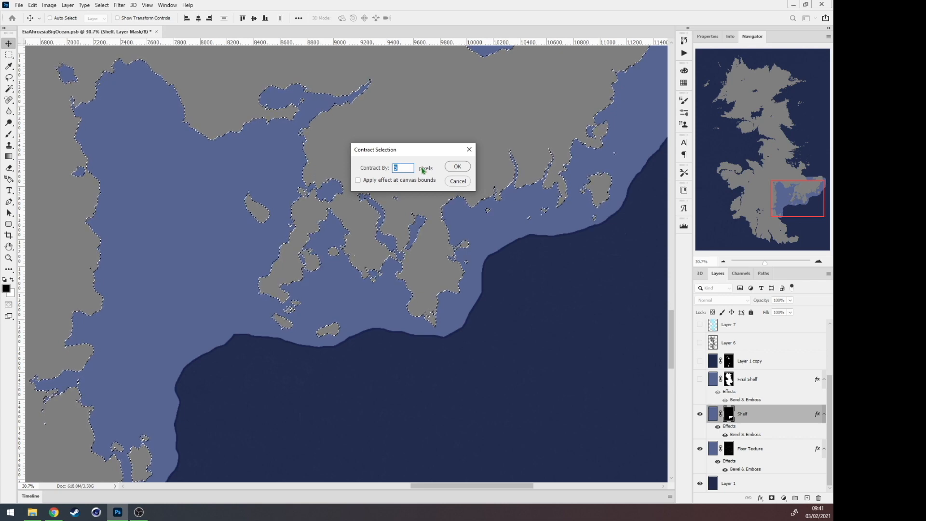
text(10)
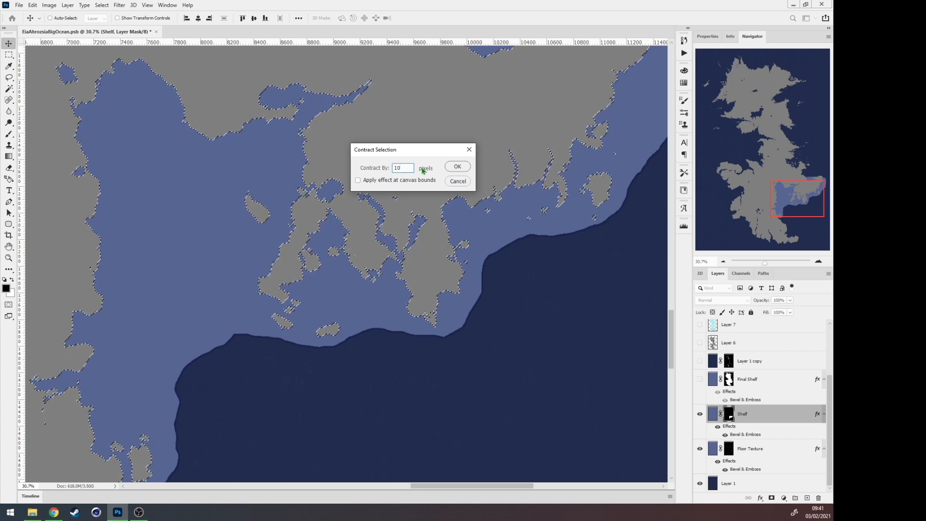
key(Return)
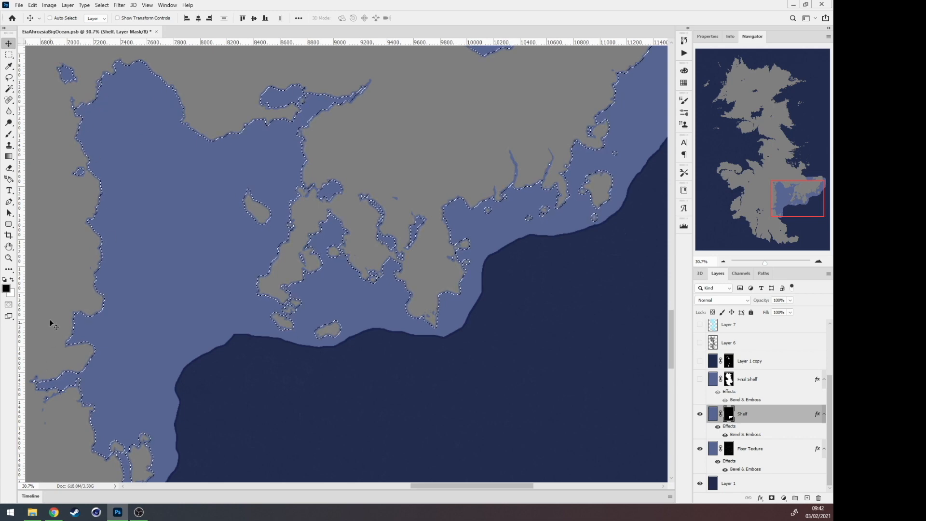
Step: Feather the contracted coastline selection by 10 pixels, and deselect it
click(102, 5)
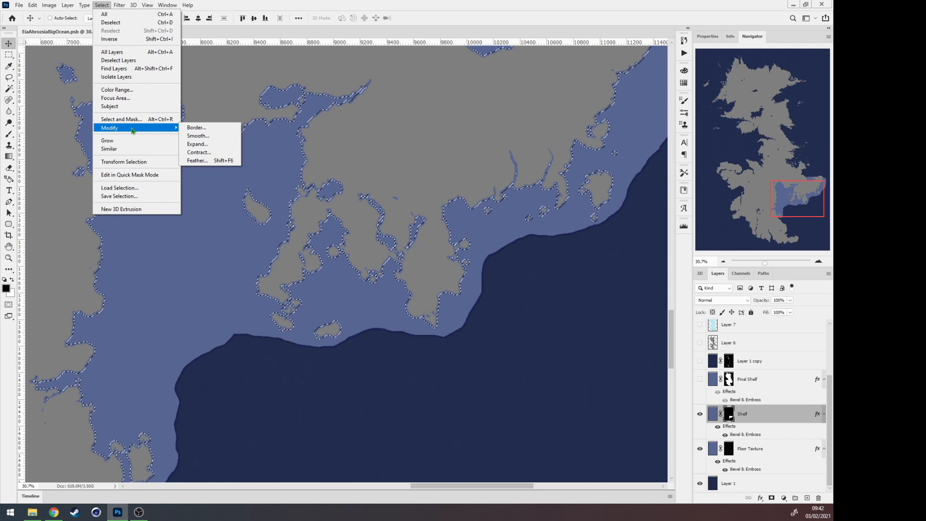
click(198, 161)
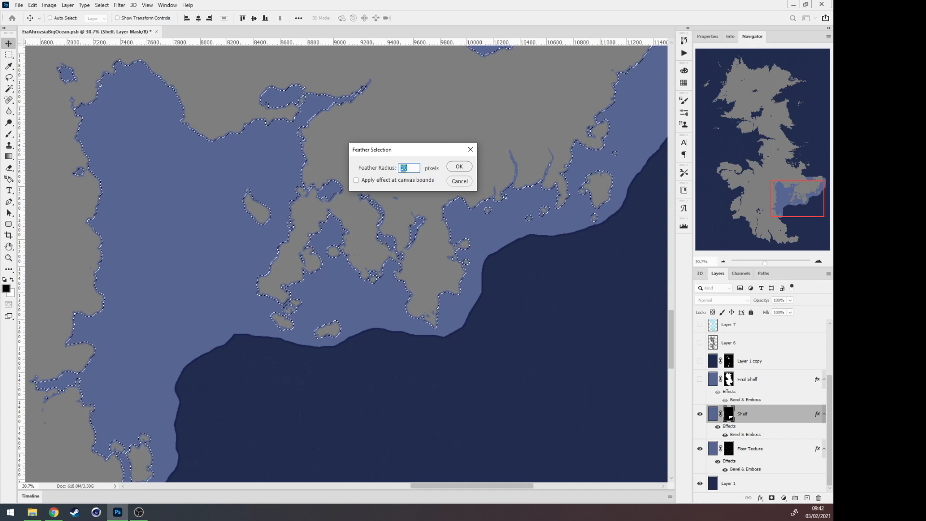
click(410, 169)
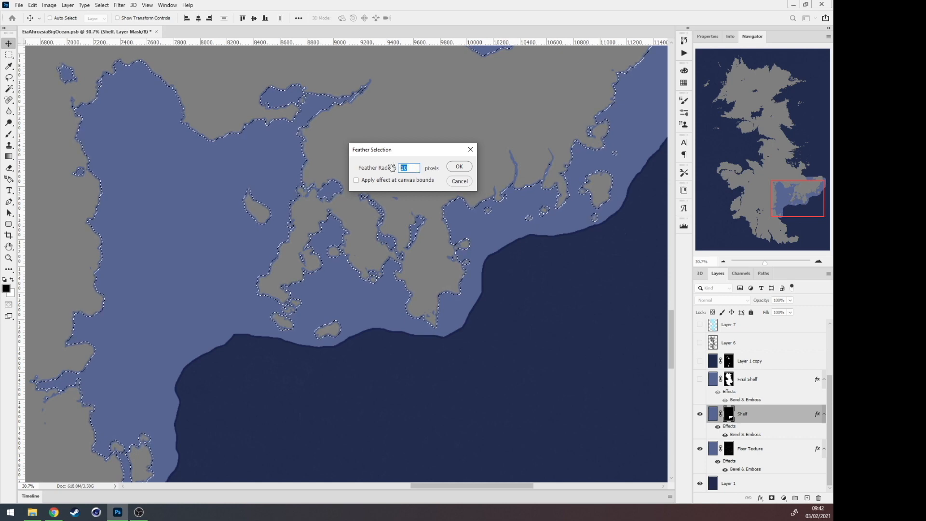
click(456, 167)
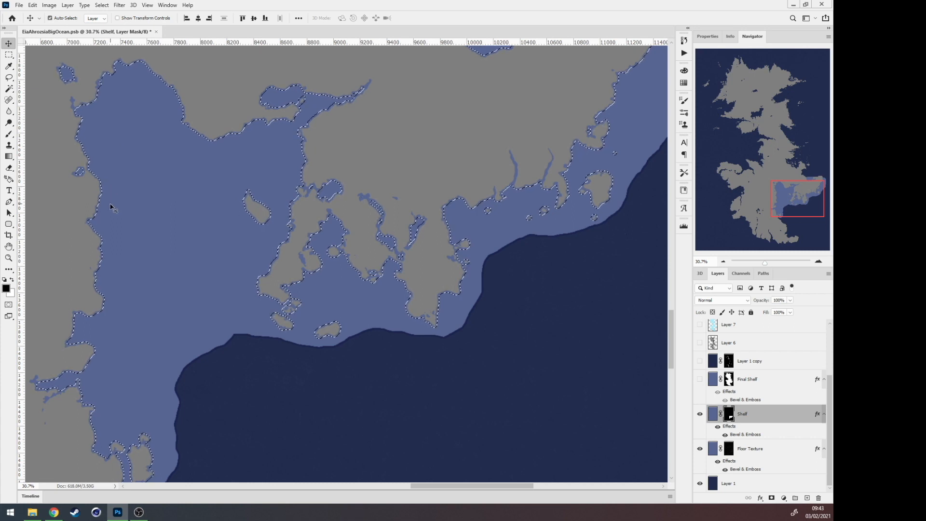
key(ctrl+d)
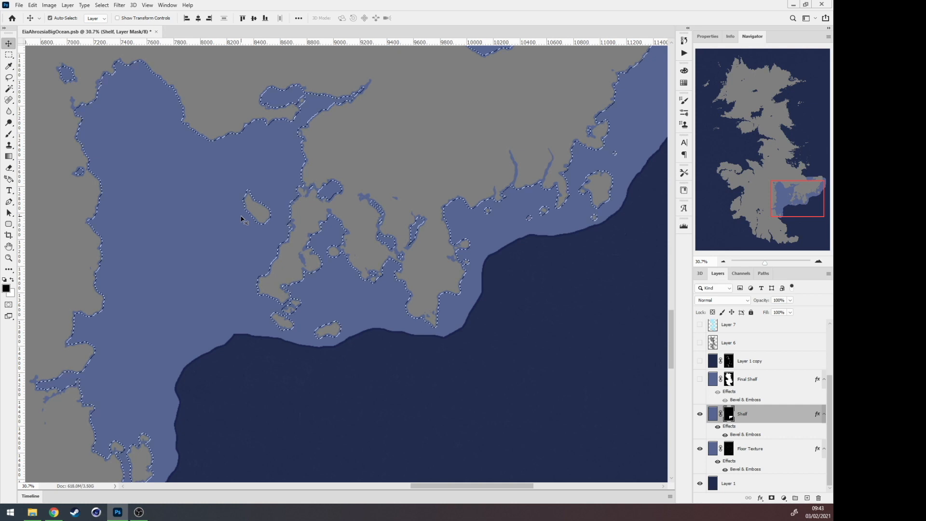
key(ctrl+d)
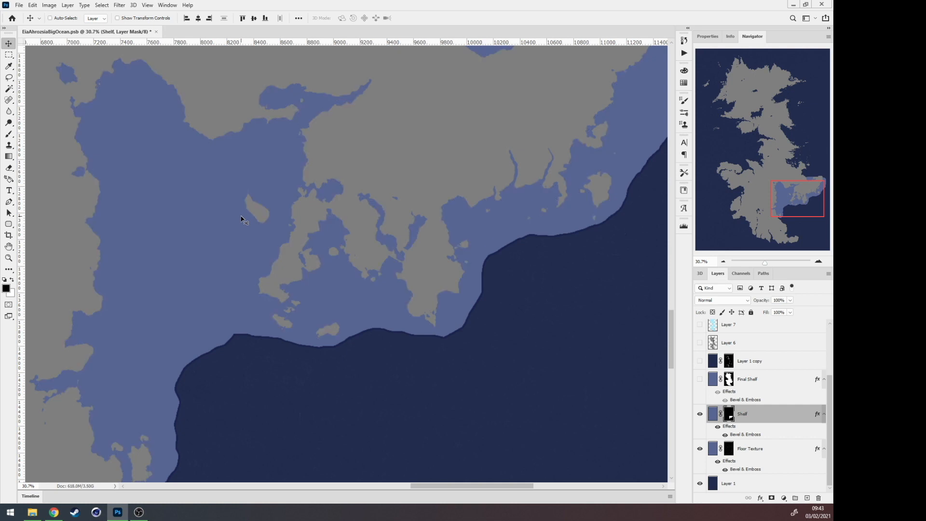
Step: Set the Brush tool's flow to 2% and paint faint black terrain texture on the Shelf mask across the bay, islands and eastern coast
key(b)
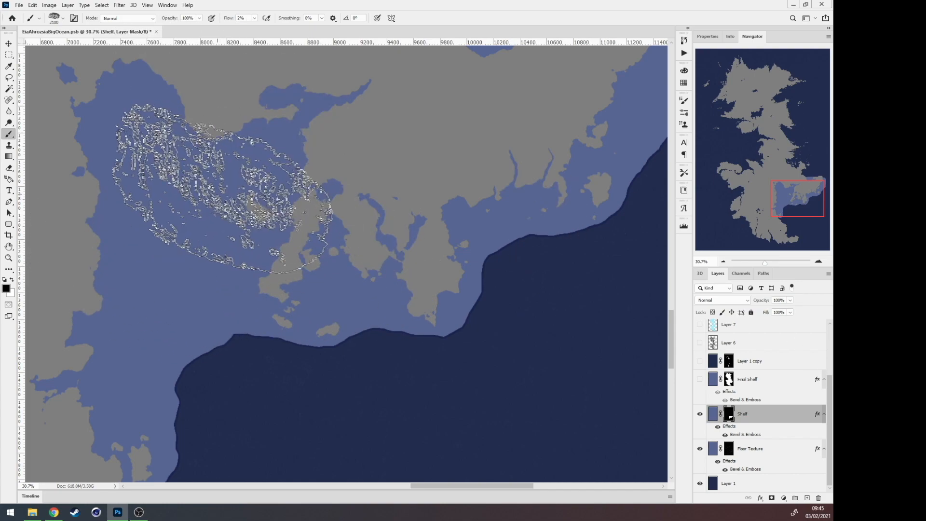
mouse_move(175, 187)
mouse_down()
mouse_move(205, 204)
mouse_move(282, 211)
mouse_move(258, 212)
mouse_up()
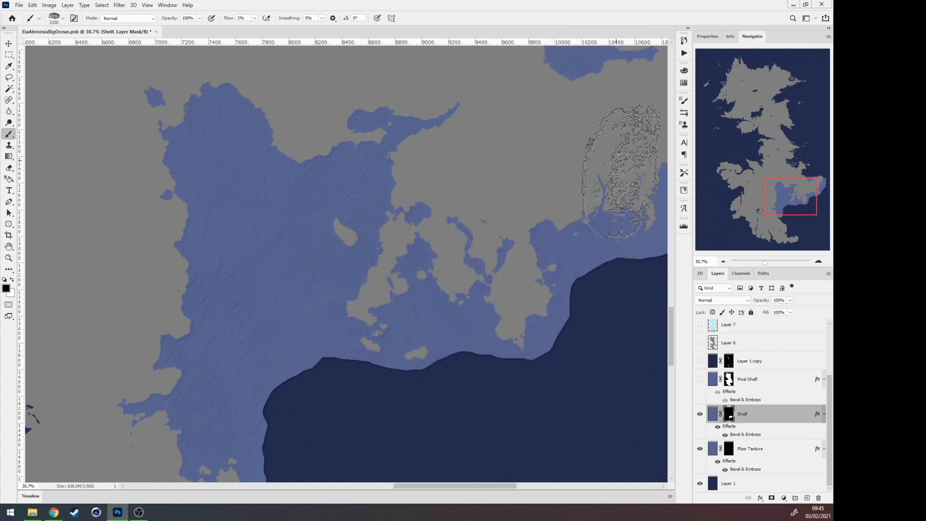
drag(470, 196, 419, 196)
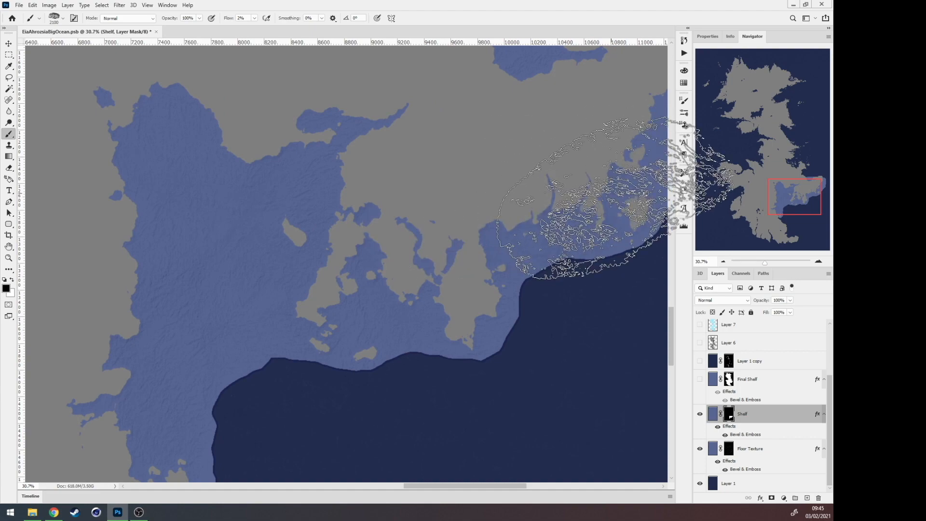
drag(475, 206, 416, 205)
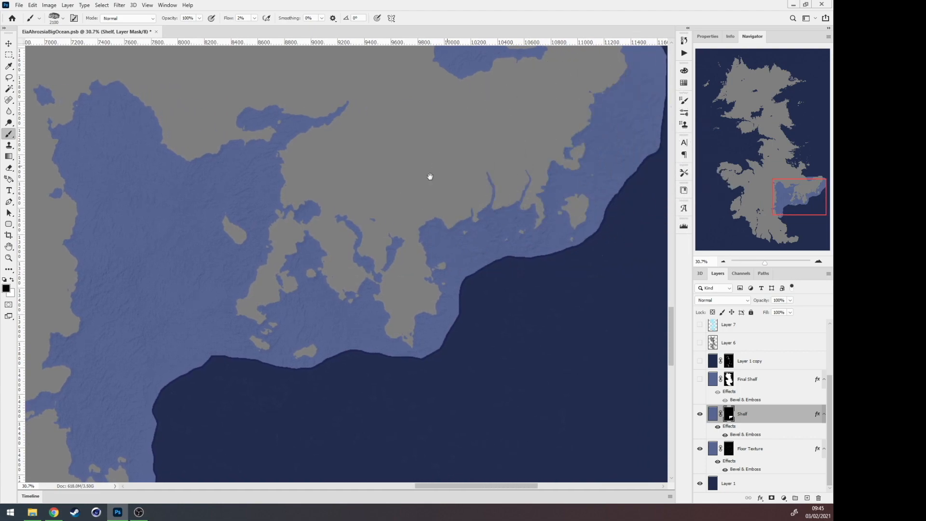
drag(332, 260, 416, 203)
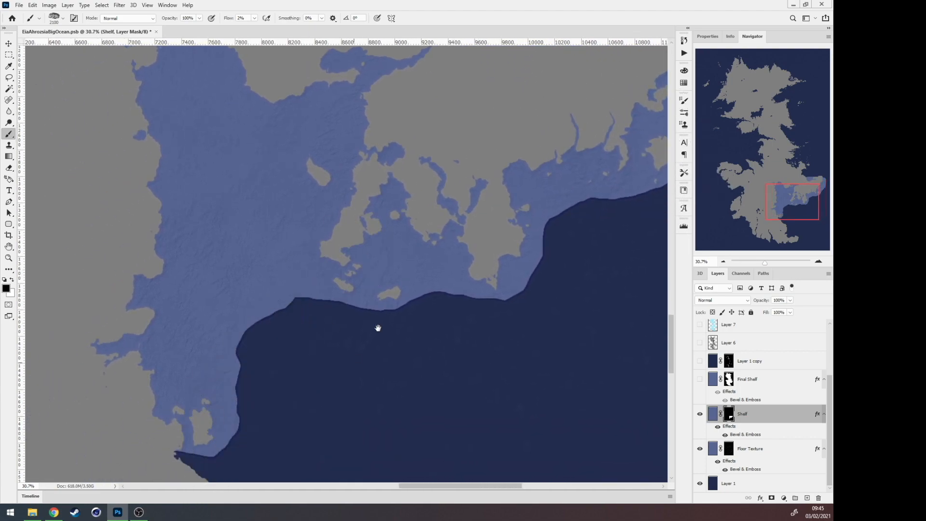
drag(378, 327, 325, 385)
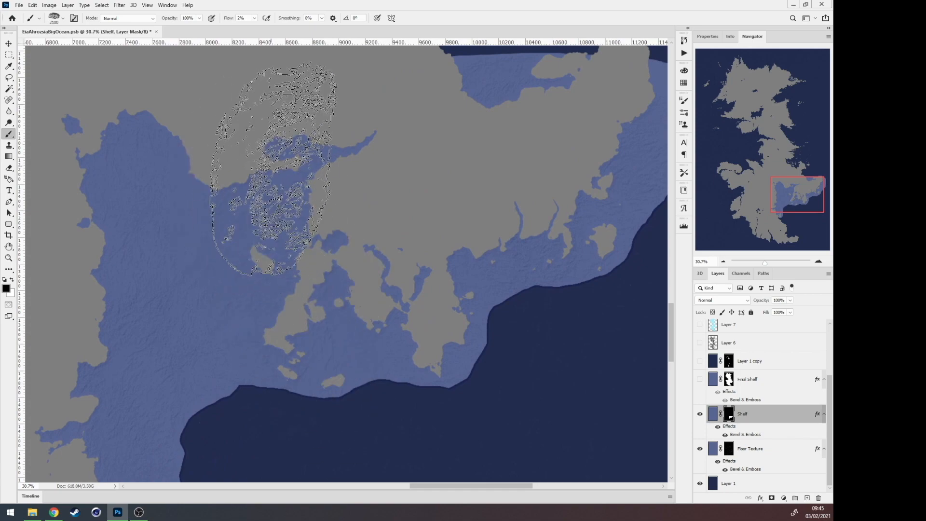
mouse_move(440, 211)
mouse_down()
mouse_move(423, 248)
mouse_move(445, 201)
mouse_up()
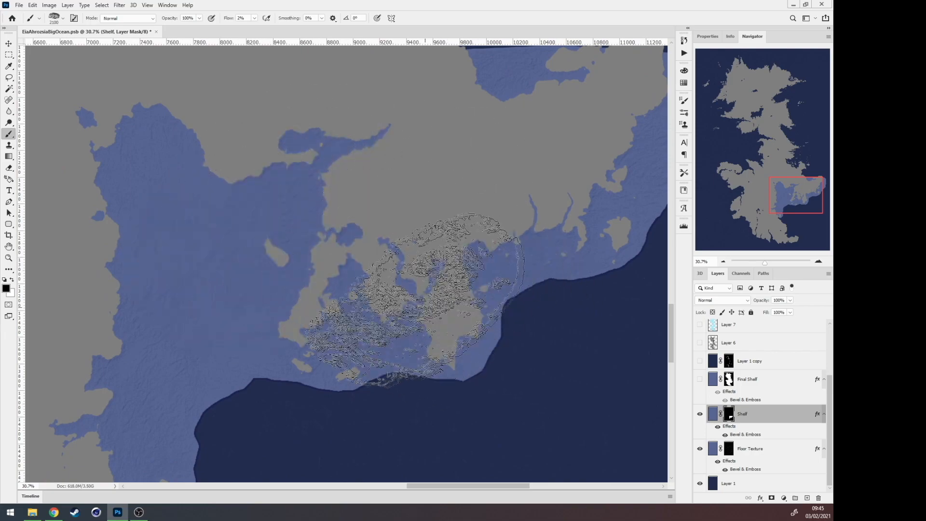
scroll(328, 298, up, 5)
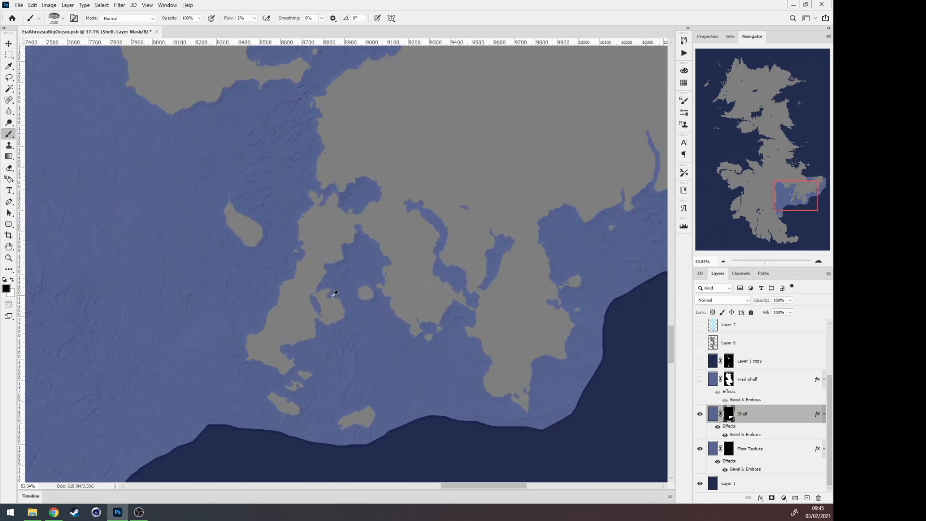
Step: Examine the painted Shelf texture up close around the islands, the bay and the western coast
scroll(341, 285, up, 3)
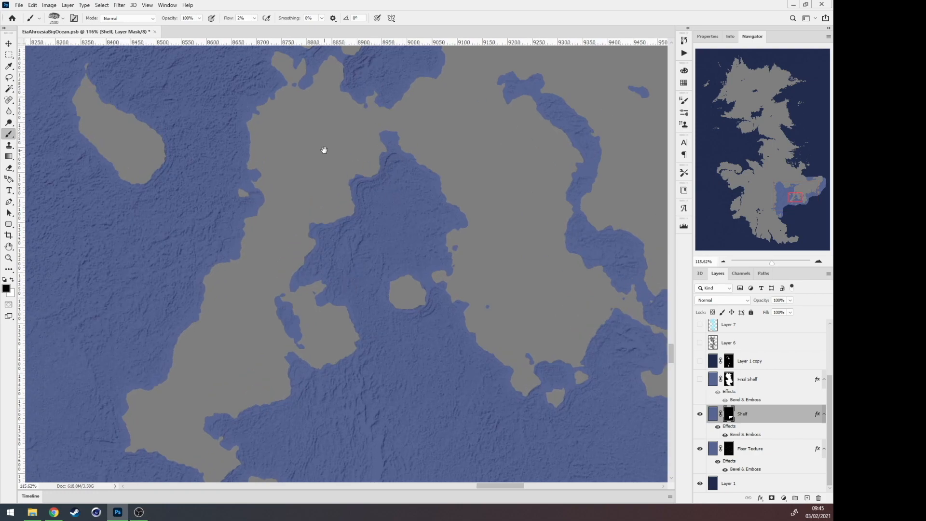
drag(324, 150, 394, 333)
drag(296, 275, 319, 362)
mouse_move(363, 232)
mouse_down()
mouse_move(455, 313)
mouse_move(525, 341)
mouse_up()
drag(186, 237, 436, 149)
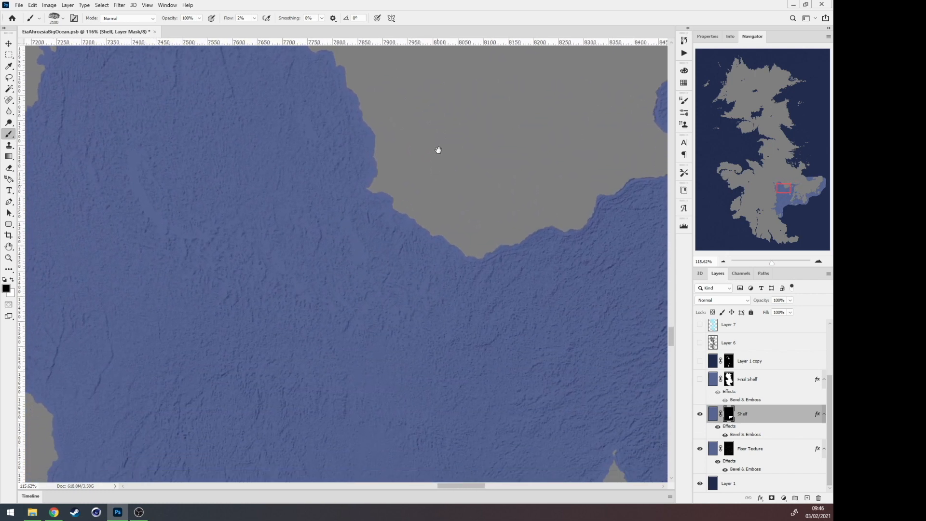
drag(442, 289, 319, 167)
scroll(324, 199, down, 6)
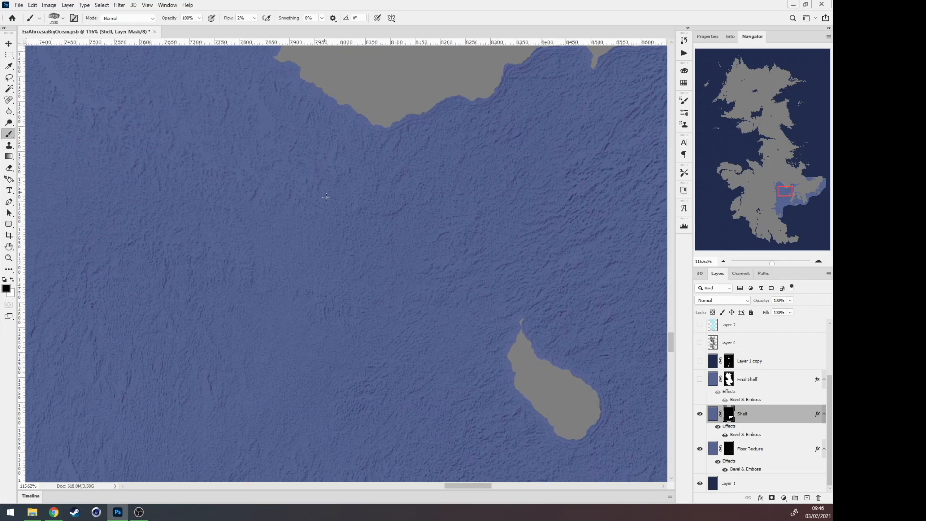
scroll(383, 274, down, 1)
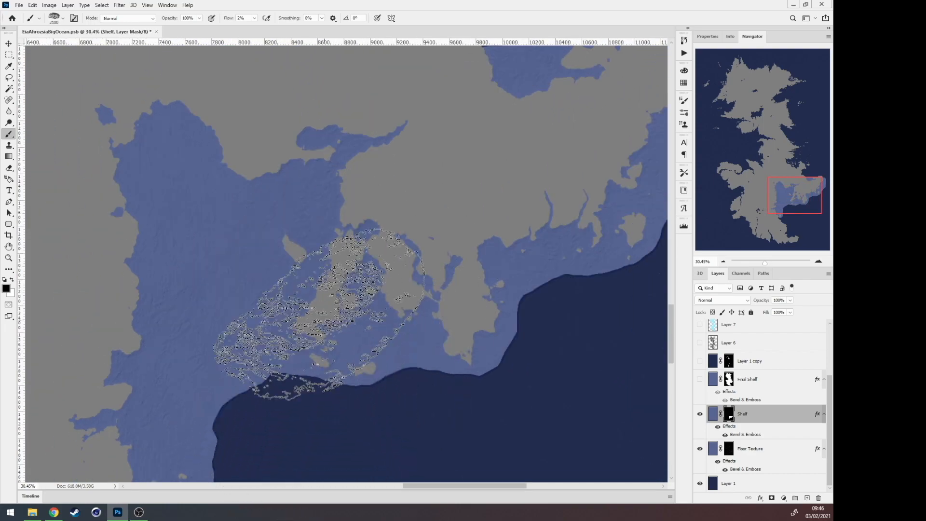
drag(327, 314, 337, 306)
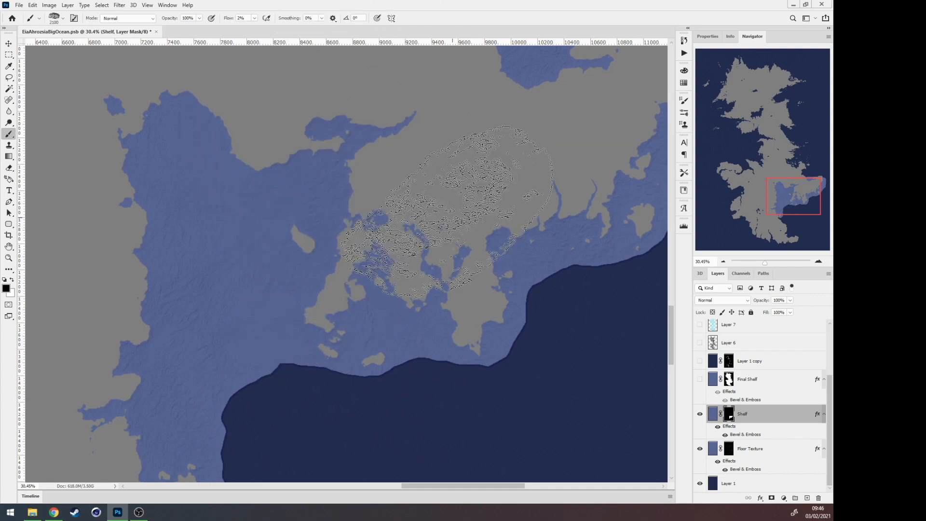
Step: Switch the brush tip shape to the 4270 px terrain tip and close the brush settings
click(685, 103)
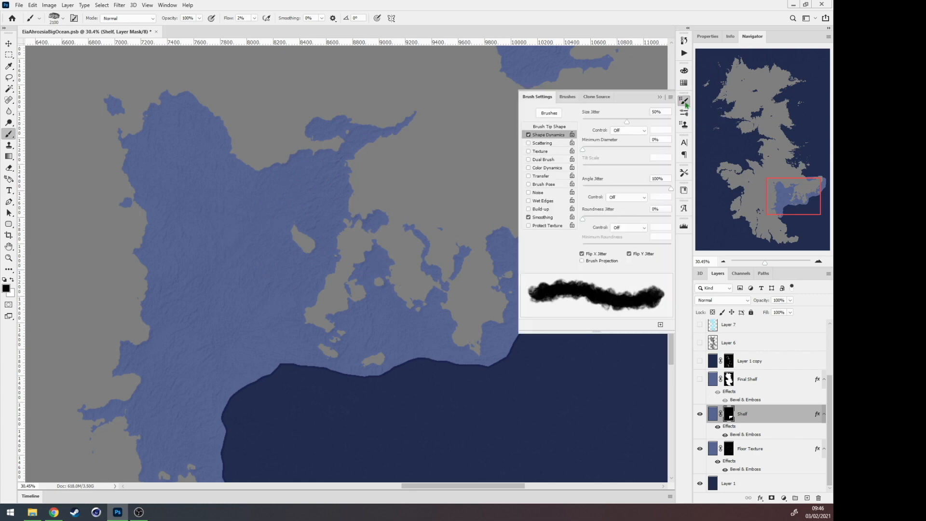
click(554, 127)
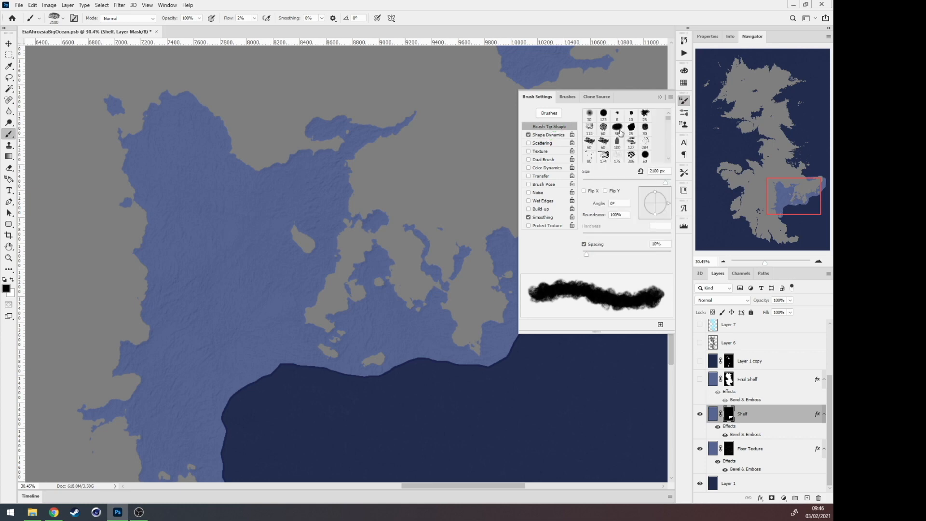
scroll(617, 146, down, 5)
click(618, 141)
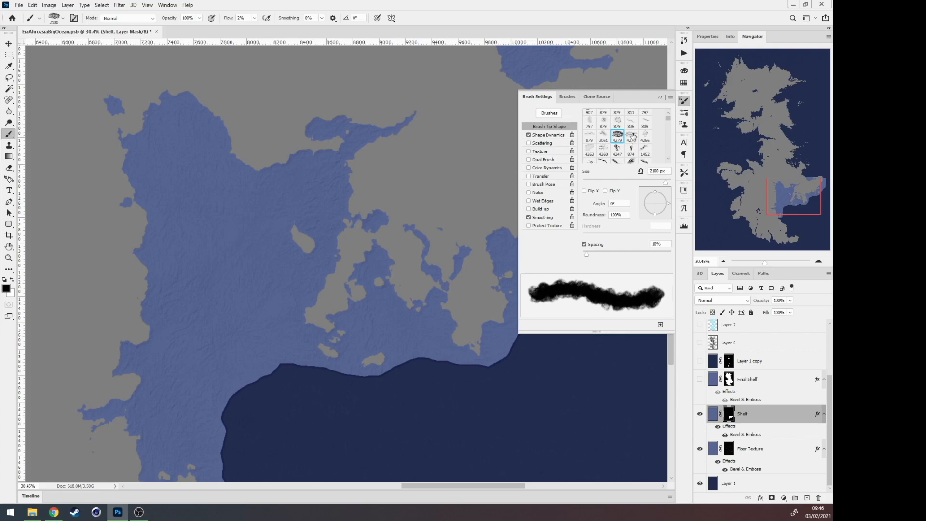
click(632, 135)
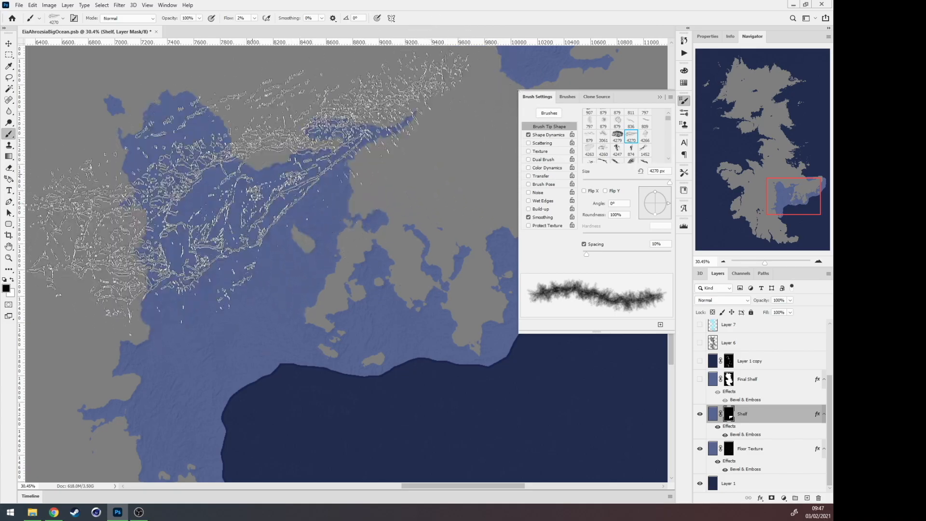
click(660, 98)
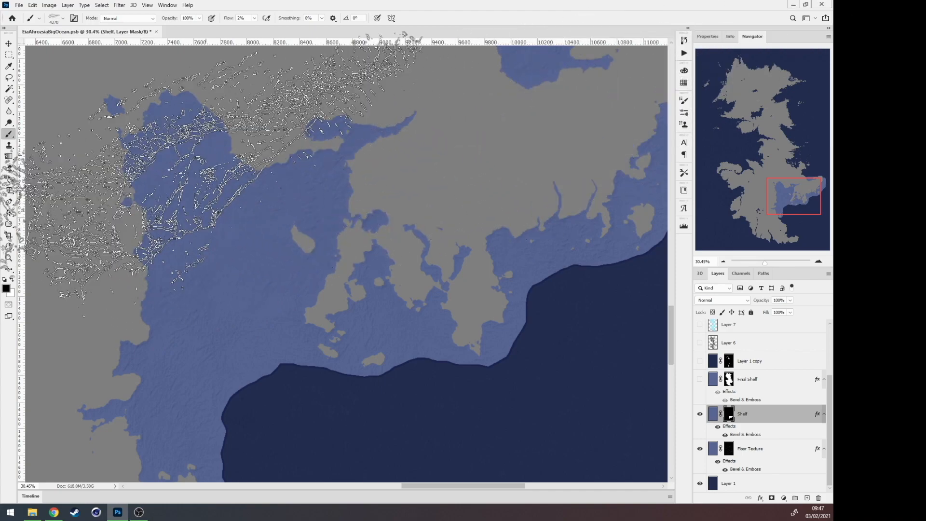
click(683, 101)
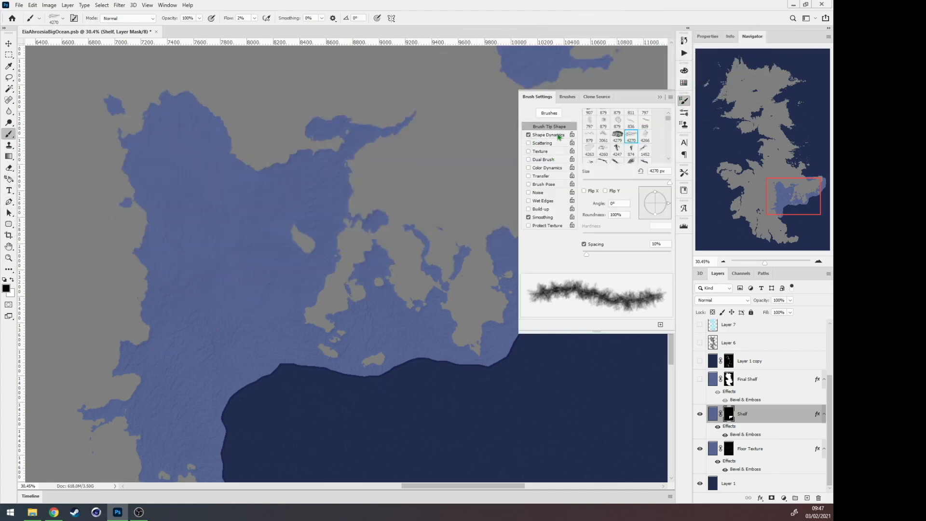
click(685, 101)
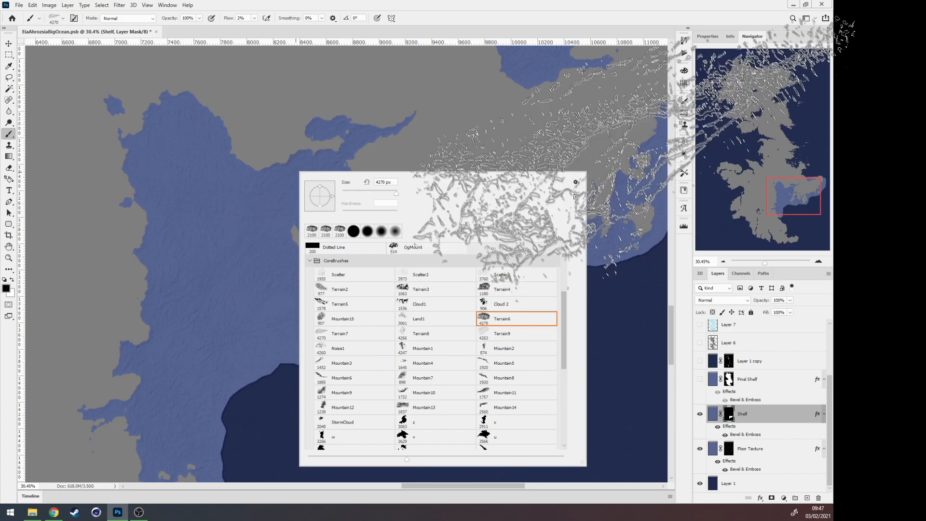
click(685, 101)
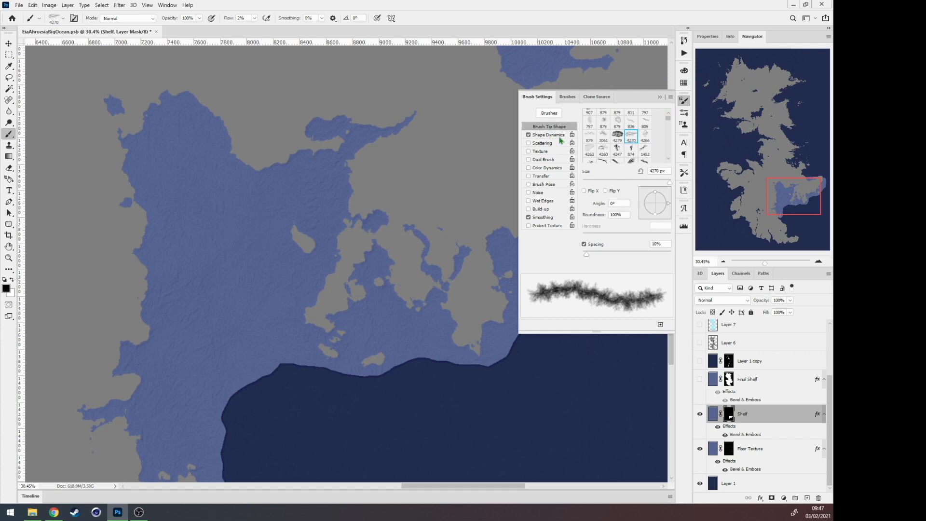
click(684, 101)
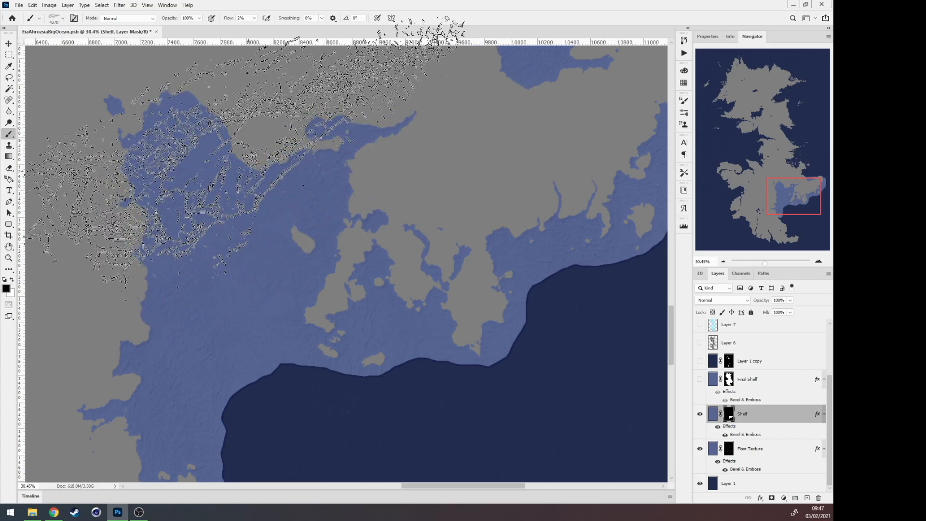
Step: Paint faint black texture on the Shelf mask over the bay, islands and eastern coast with the 4270 px brush at 2% flow
drag(264, 291, 316, 194)
drag(460, 237, 335, 321)
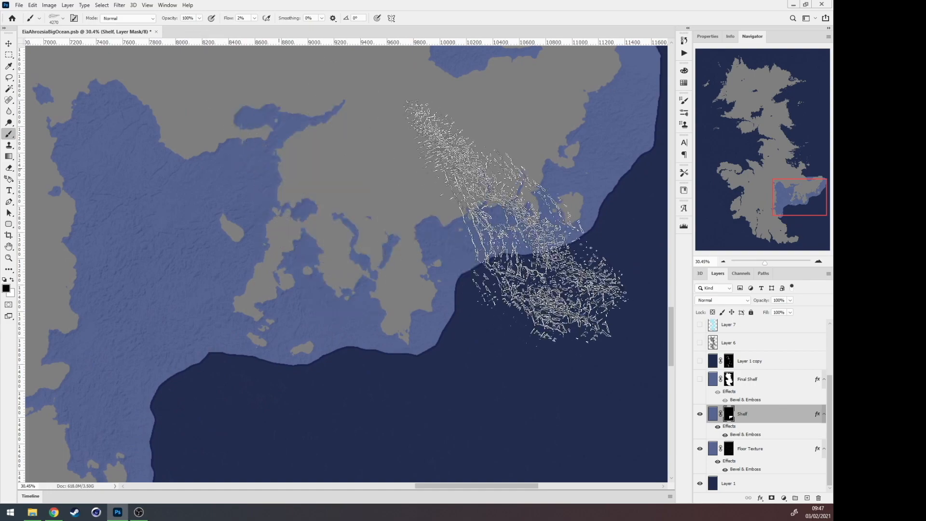
drag(514, 236, 429, 324)
mouse_move(239, 219)
mouse_down()
mouse_move(389, 139)
mouse_move(374, 124)
mouse_move(367, 131)
mouse_up()
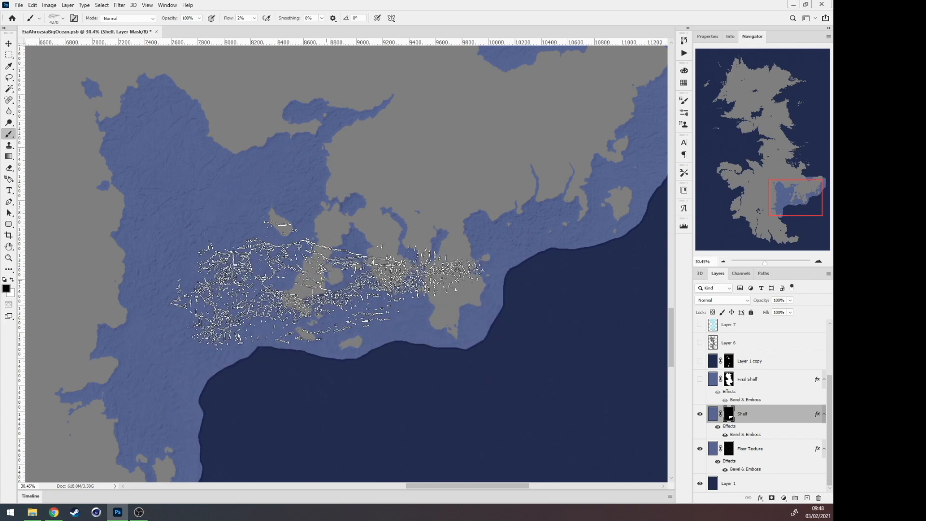
key(v)
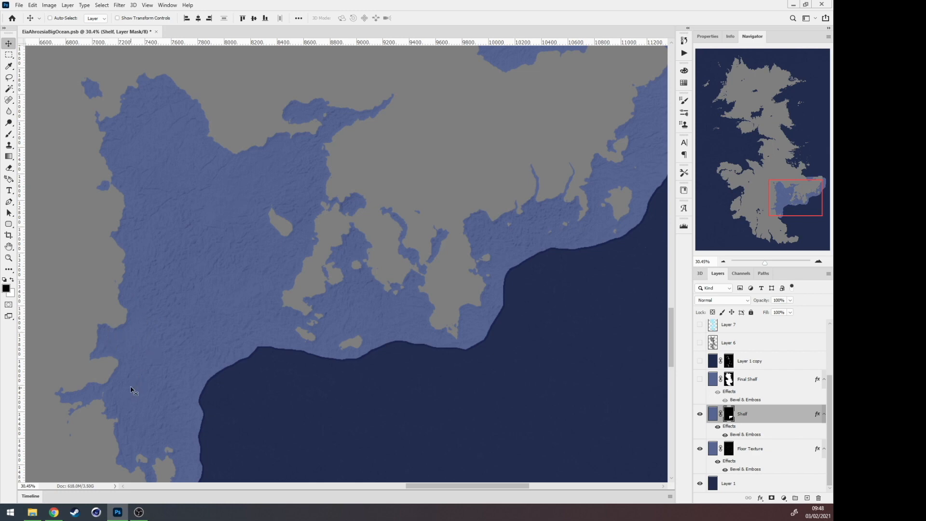
Step: Reactivate the Brush tool and choose the rugged 906 px brush tip in the brush settings
scroll(341, 314, down, 2)
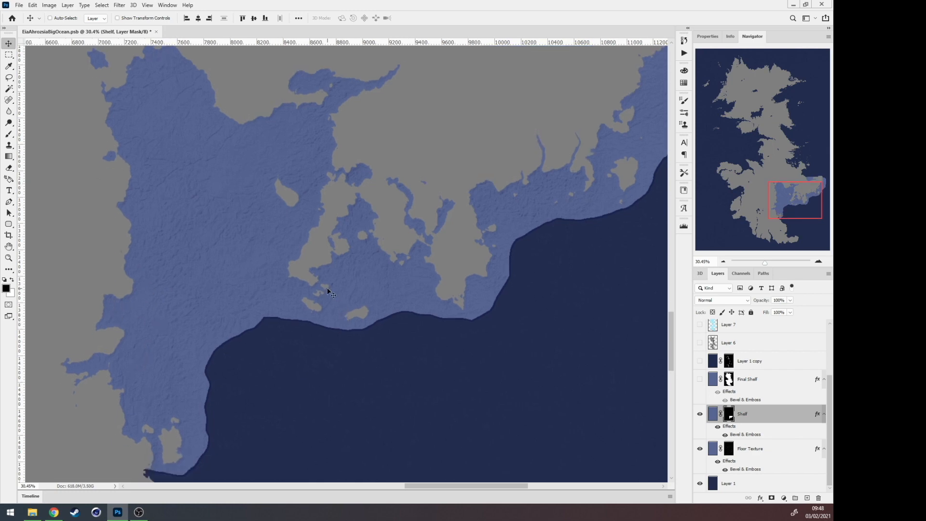
drag(272, 268, 275, 291)
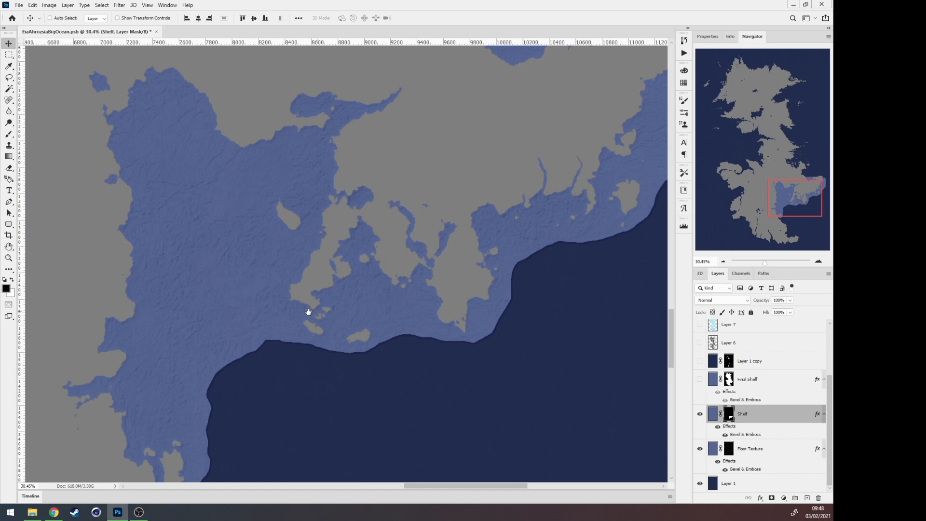
drag(310, 313, 292, 318)
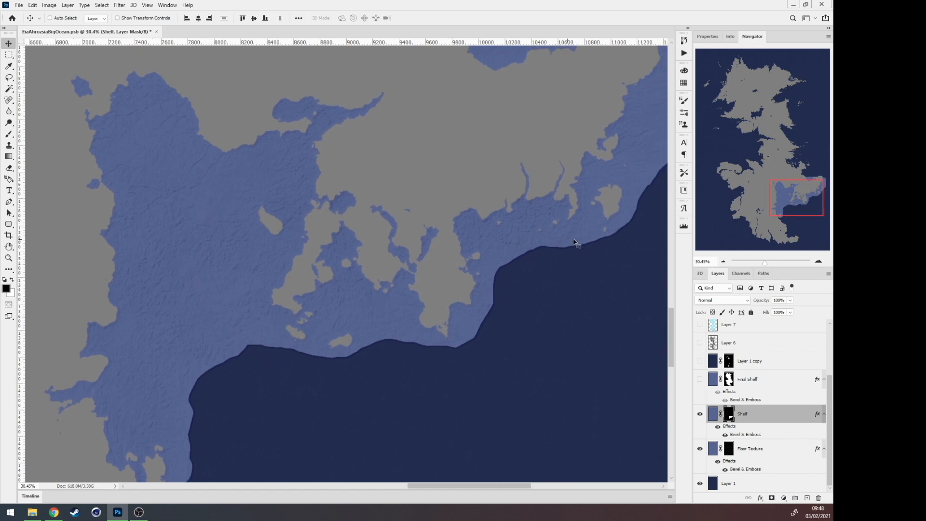
drag(276, 200, 289, 194)
click(684, 100)
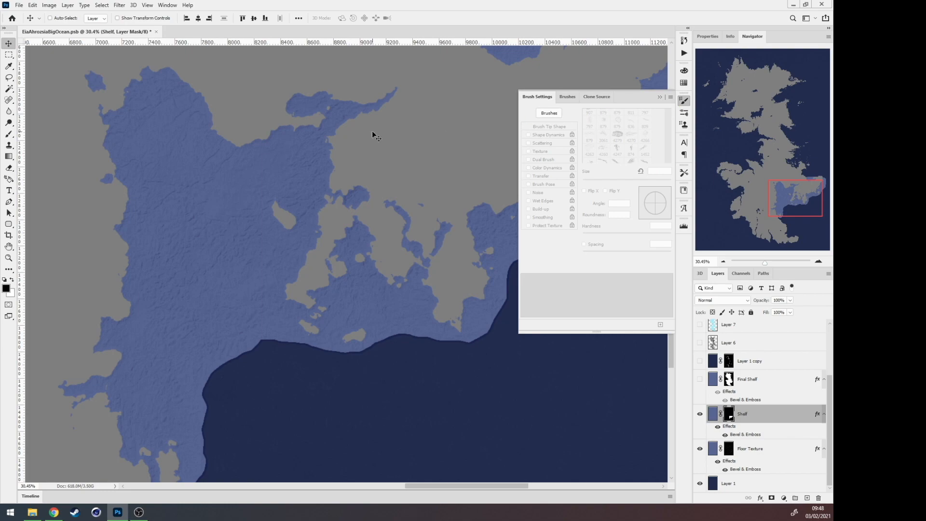
key(b)
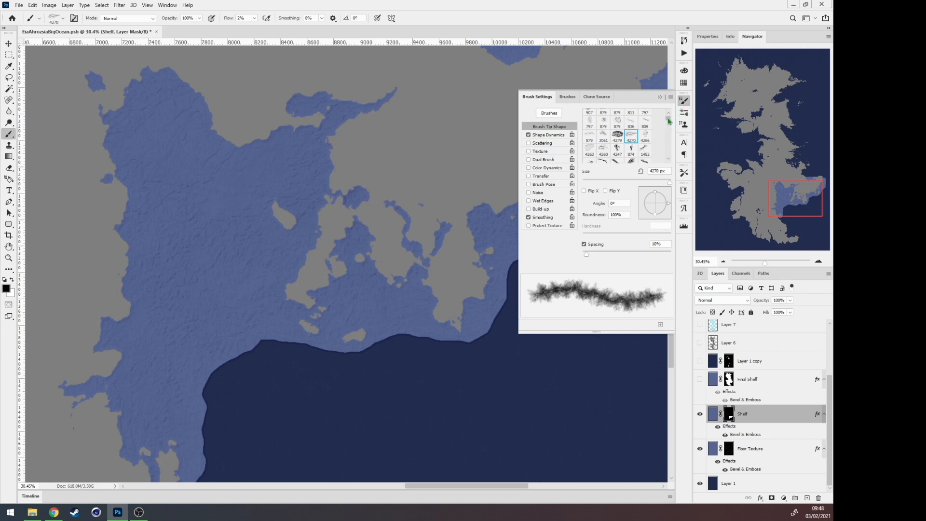
drag(668, 120, 668, 157)
scroll(623, 131, up, 5)
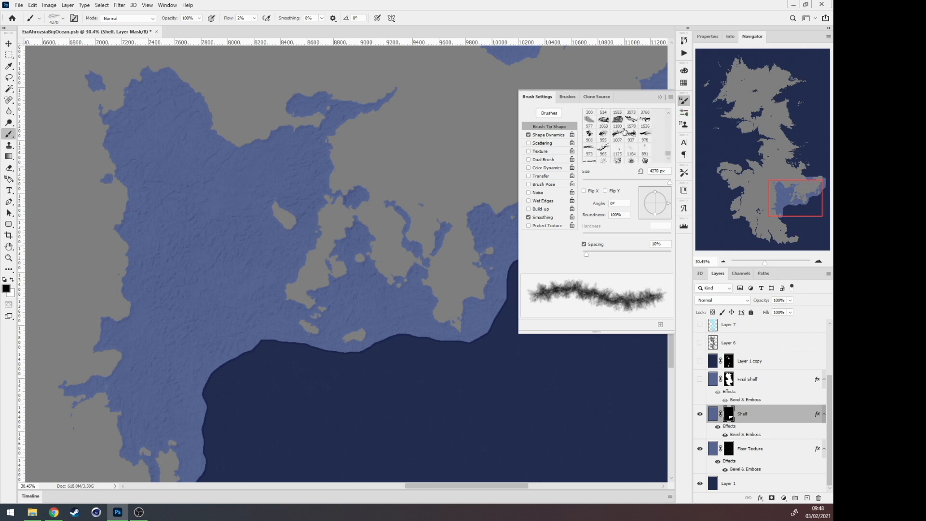
scroll(623, 130, up, 3)
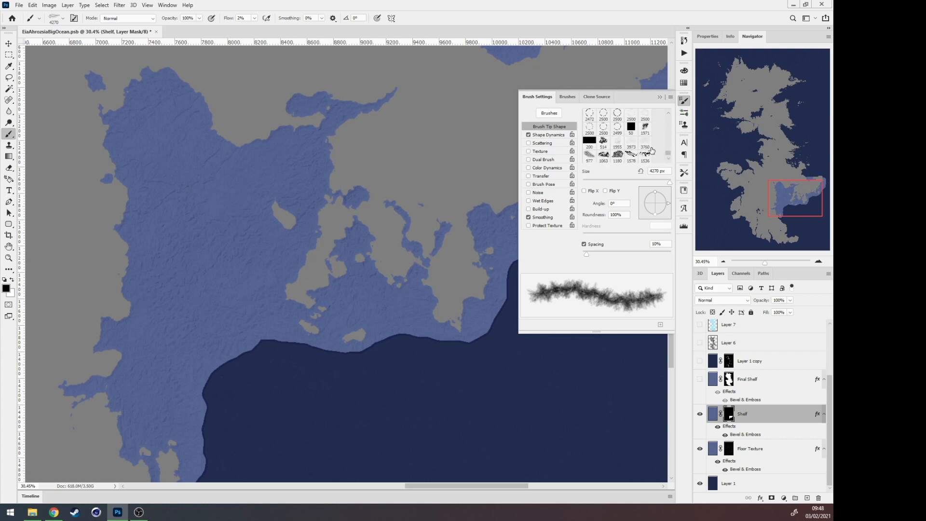
scroll(645, 154, down, 1)
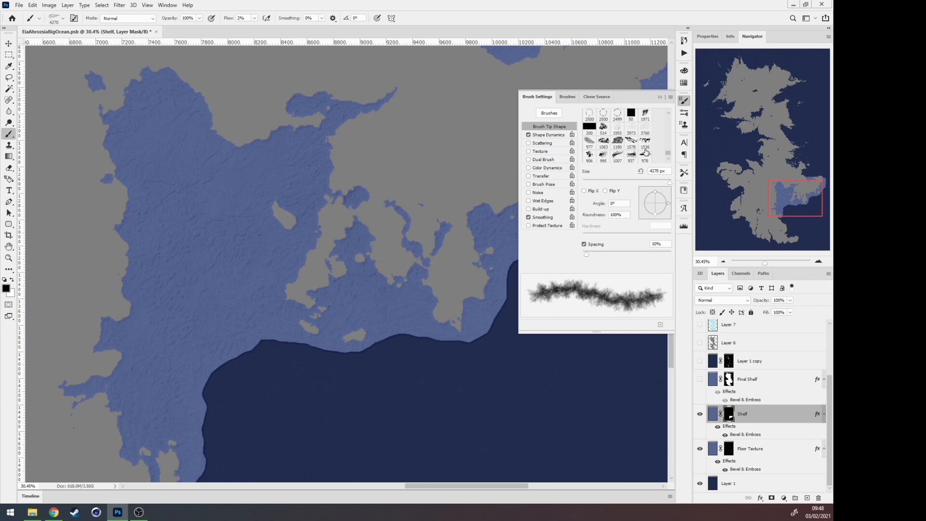
click(589, 157)
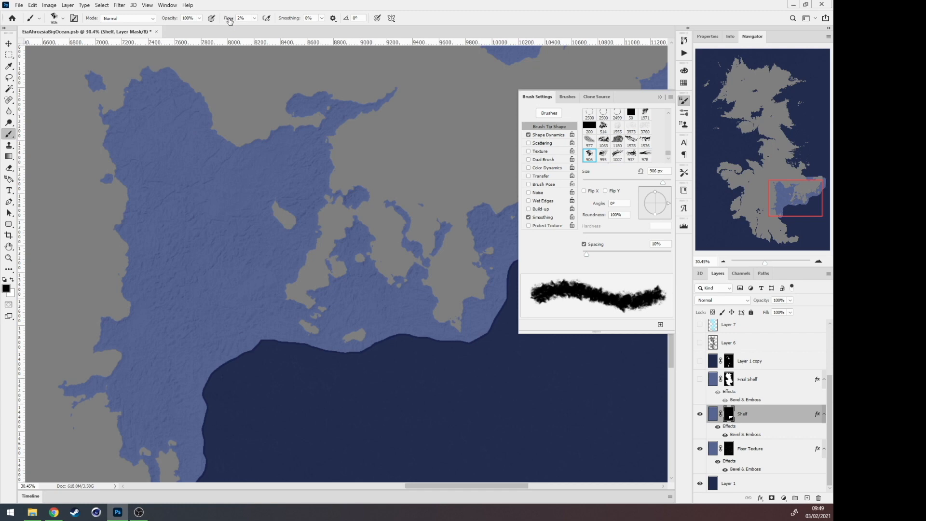
Step: Try a black stroke in the middle of the bay with the 906 px brush at 20% flow, and undo it
drag(230, 20, 236, 21)
drag(230, 265, 232, 264)
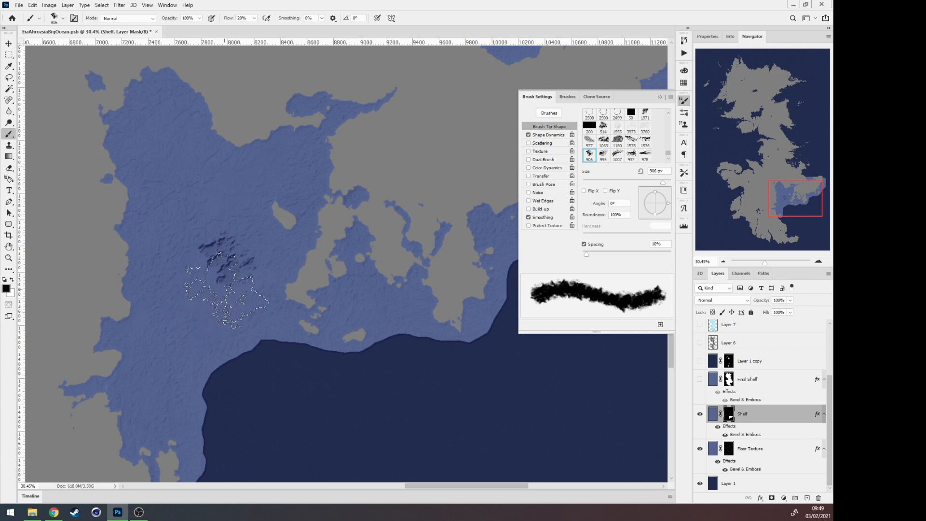
key(ctrl+z)
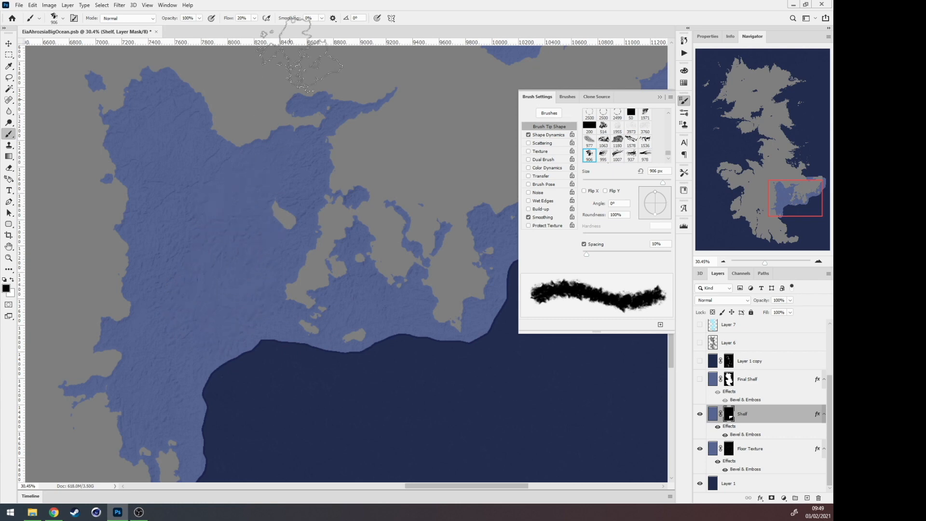
Step: Set the brush flow to 12% and paint rugged black terrain on the Shelf mask from the middle of the bay to the southwestern shelf edge
drag(228, 19, 227, 19)
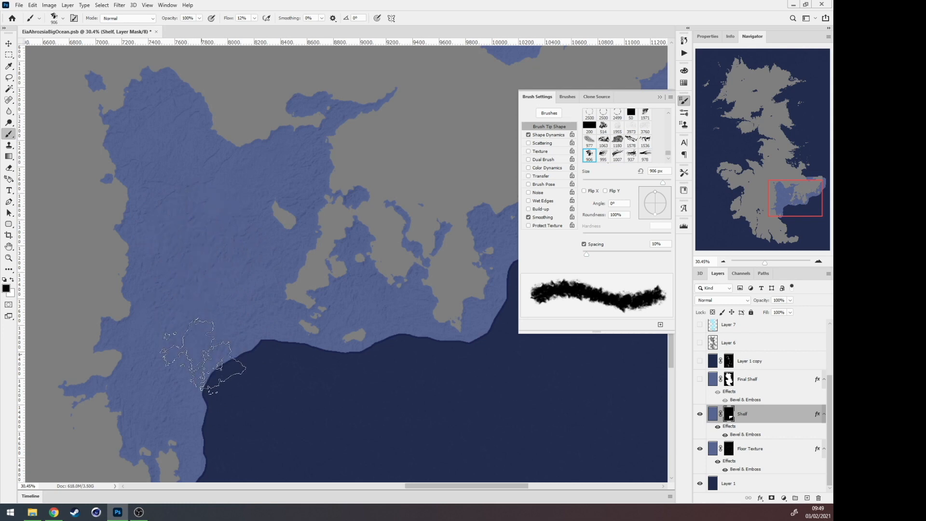
mouse_move(205, 362)
mouse_down()
mouse_move(208, 369)
mouse_move(198, 338)
mouse_move(227, 316)
mouse_move(246, 338)
mouse_move(242, 280)
mouse_move(229, 257)
mouse_move(214, 270)
mouse_move(198, 241)
mouse_move(200, 215)
mouse_move(190, 272)
mouse_move(193, 263)
mouse_move(213, 274)
mouse_move(251, 351)
mouse_move(263, 348)
mouse_move(216, 390)
mouse_move(232, 423)
mouse_up()
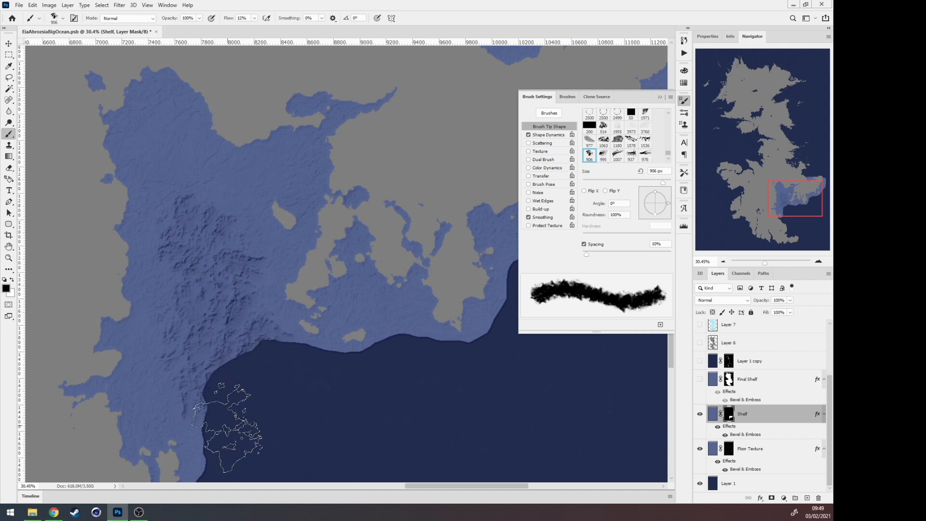
mouse_move(243, 256)
mouse_down()
mouse_move(224, 197)
mouse_move(233, 203)
mouse_up()
mouse_move(233, 265)
mouse_down()
mouse_move(216, 247)
mouse_move(210, 216)
mouse_move(224, 187)
mouse_up()
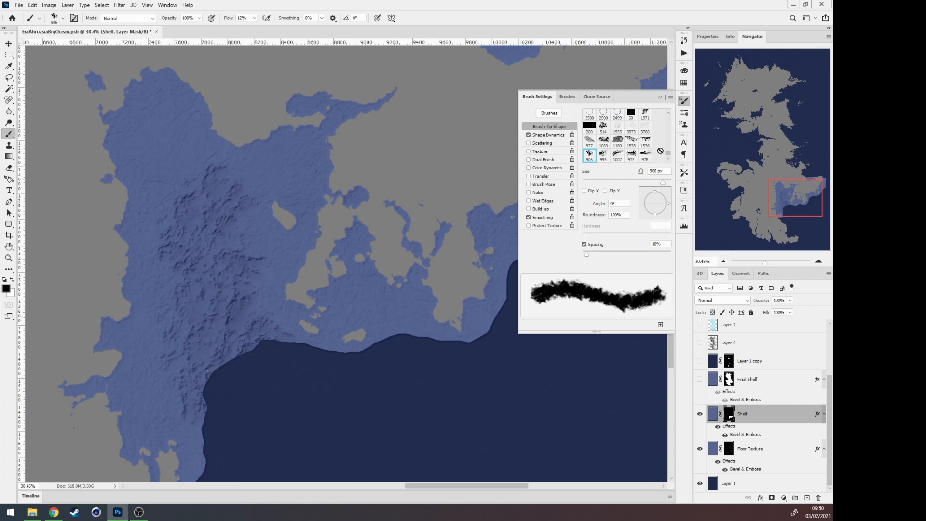
Step: Browse the brush tip shapes and choose the 1971 px tip
scroll(630, 147, up, 1)
scroll(630, 155, up, 1)
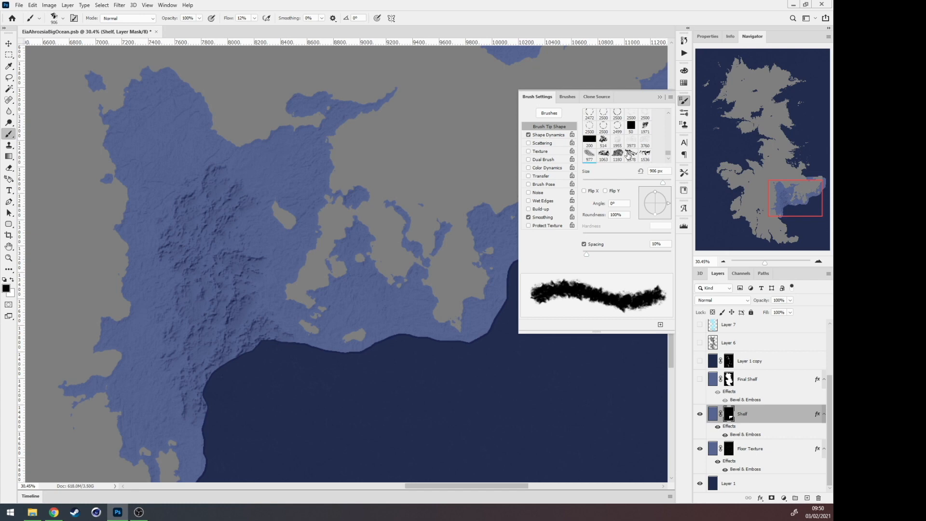
scroll(651, 128, down, 3)
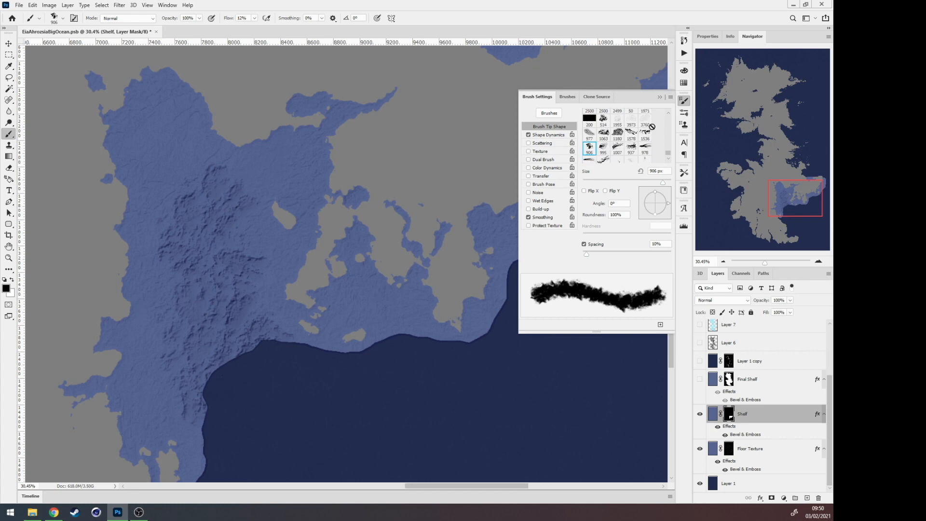
scroll(652, 127, up, 1)
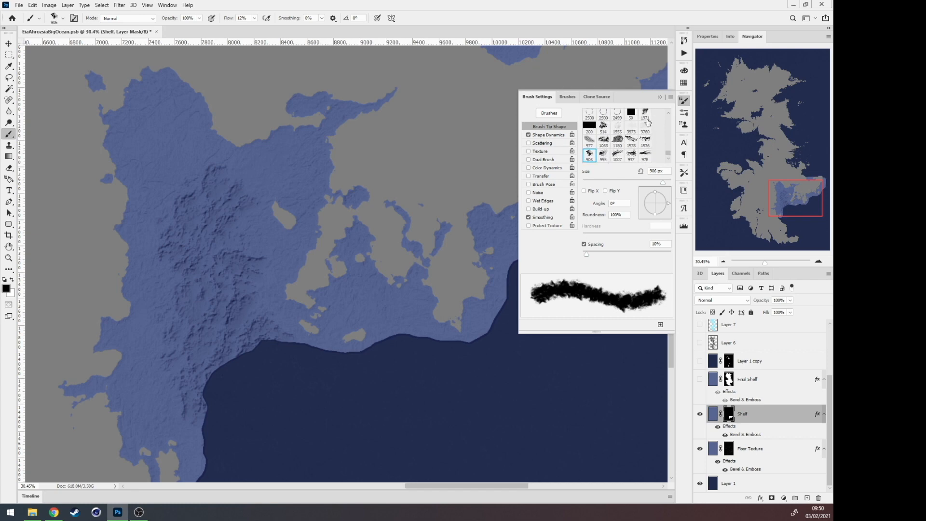
click(647, 117)
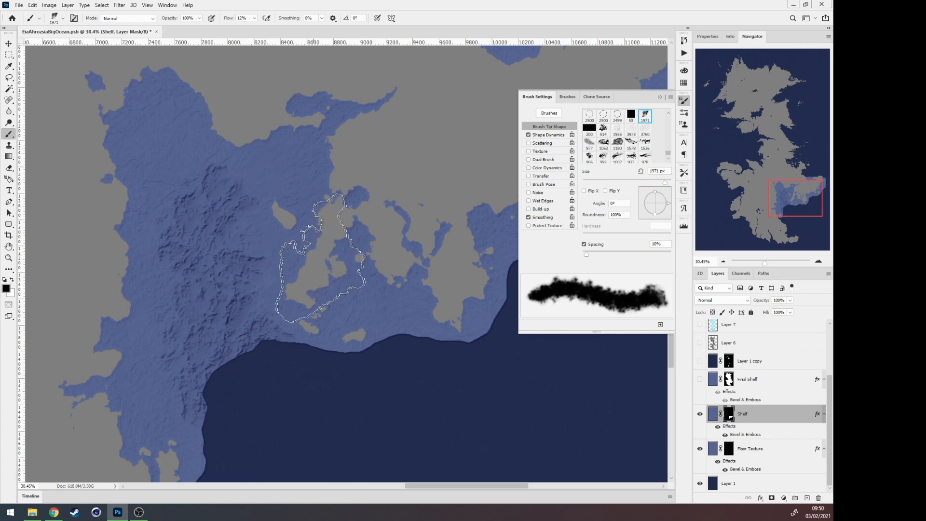
Step: Reduce the size of the 1971 px terrain brush to 900 px
key(bracketleft)
key(bracketleft)
key(bracketleft)
key(bracketleft)
key(bracketleft)
key(bracketleft)
key(bracketleft)
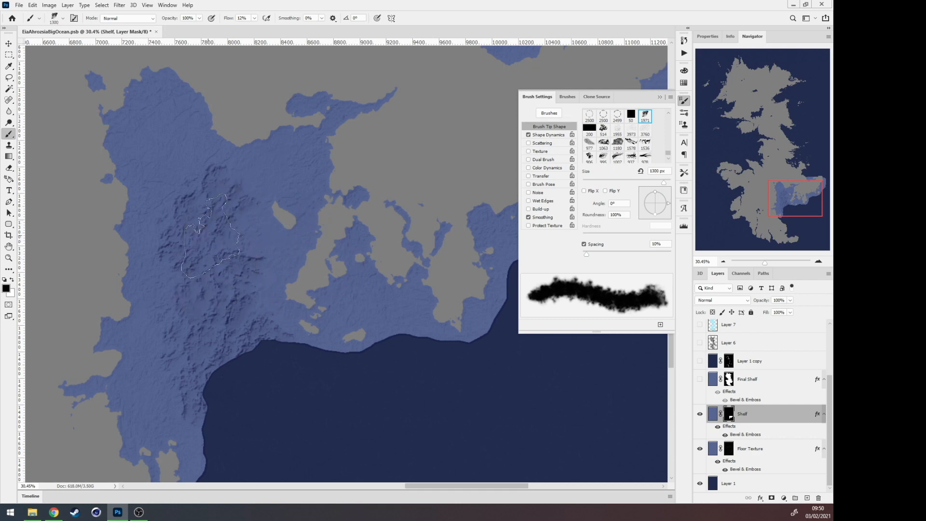
key(bracketleft)
key(bracketleft)
key(bracketleft)
key(bracketleft)
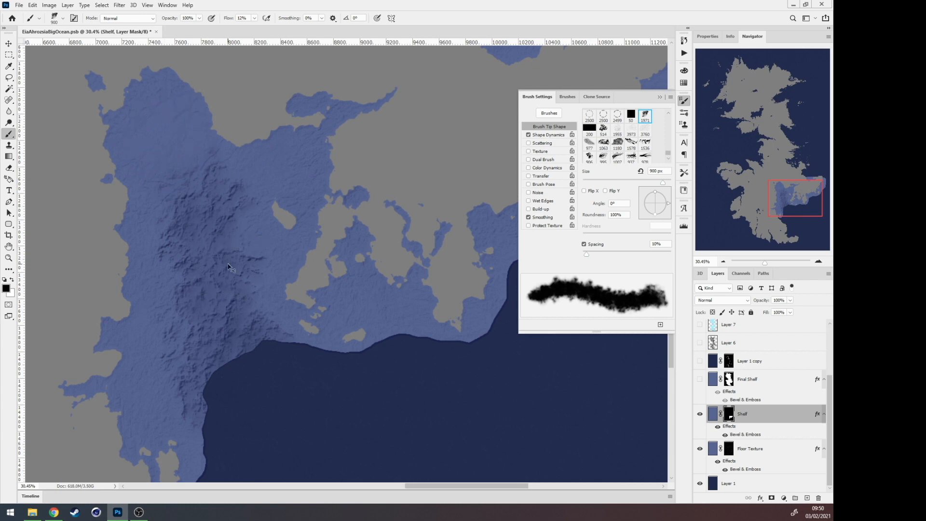
Step: Load the landmass outline from Layer 2 copy as a selection while keeping the Shelf mask active
key(ctrl+h)
key(ctrl+h)
scroll(748, 361, up, 2)
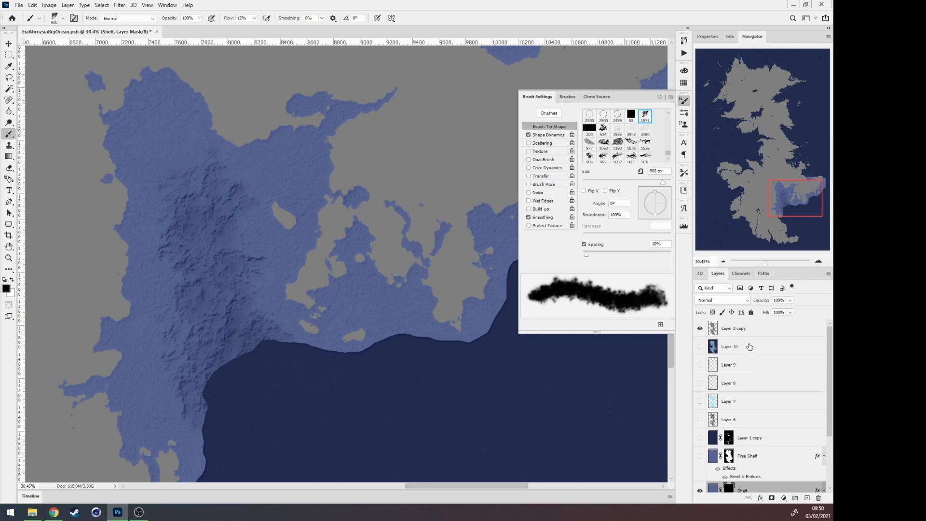
ctrl+click(713, 329)
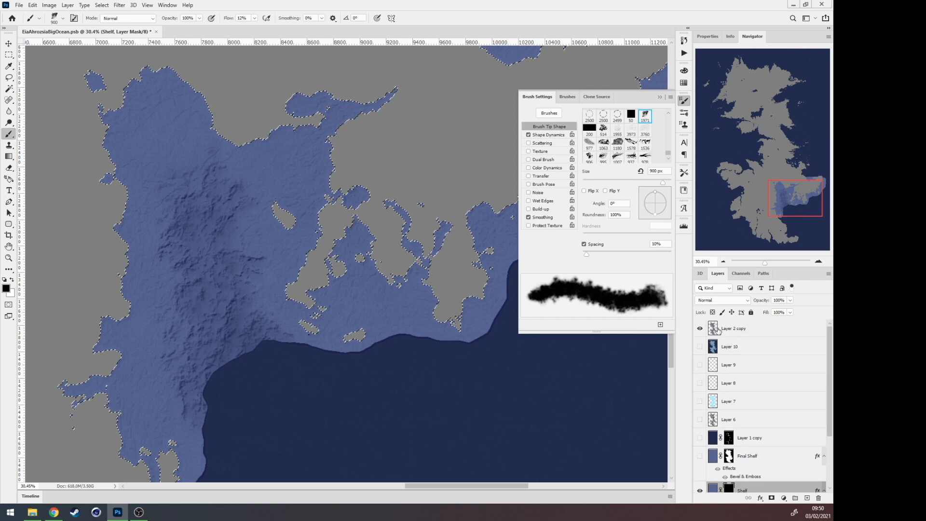
scroll(767, 401, down, 3)
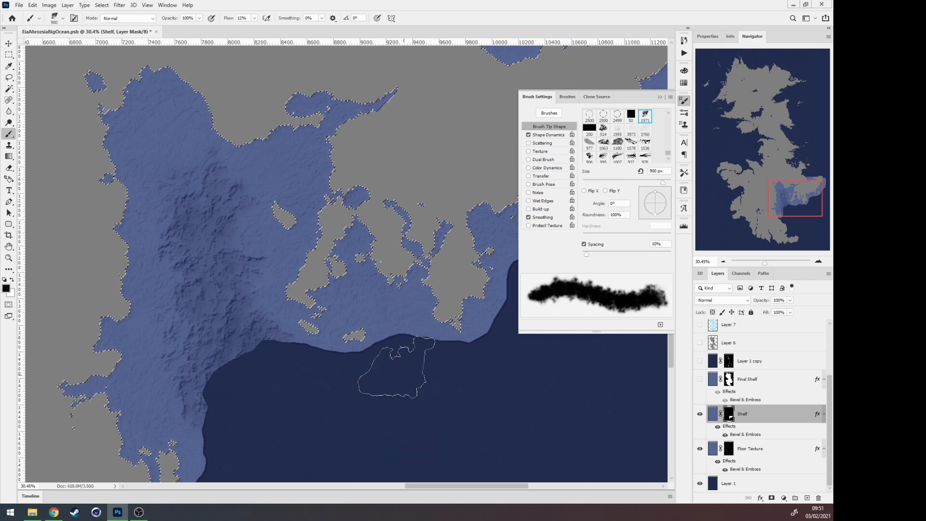
Step: Expand the landmass selection by 50 pixels
click(103, 5)
mouse_move(169, 128)
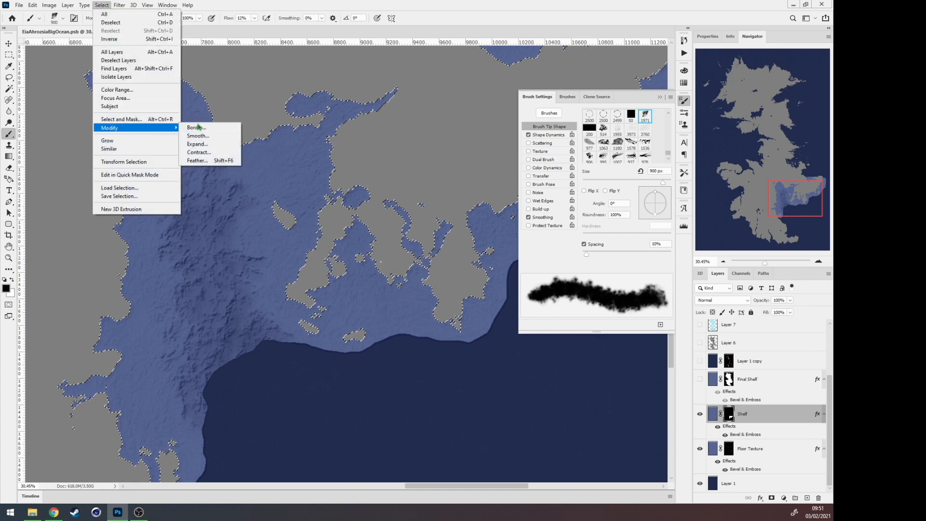
click(200, 144)
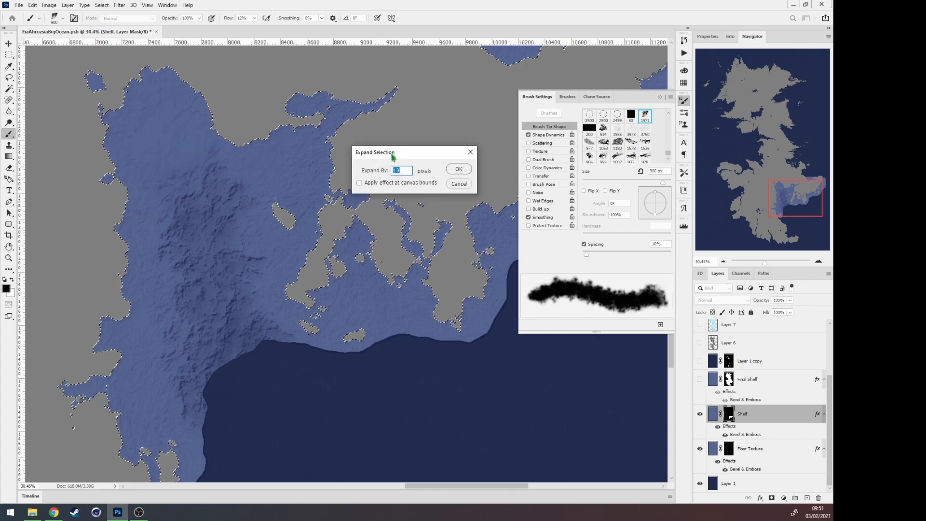
drag(389, 150, 456, 204)
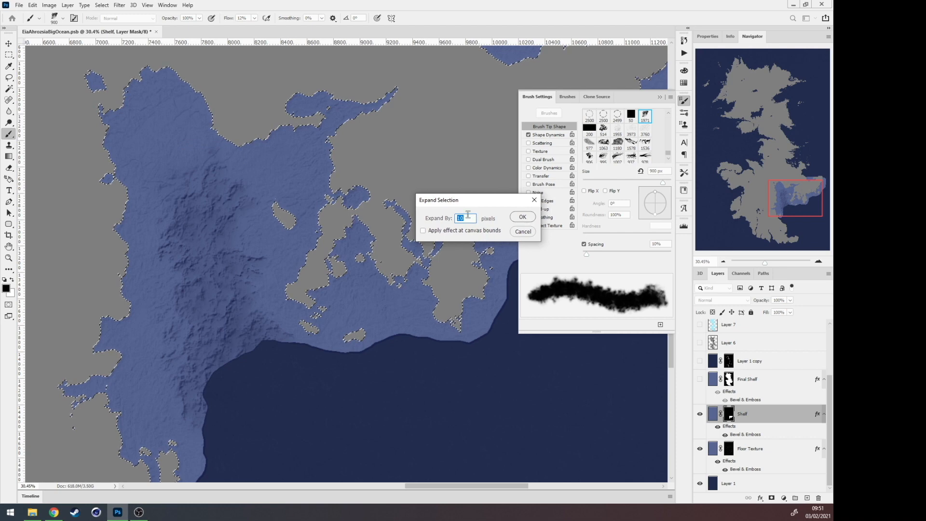
click(469, 218)
double_click(470, 219)
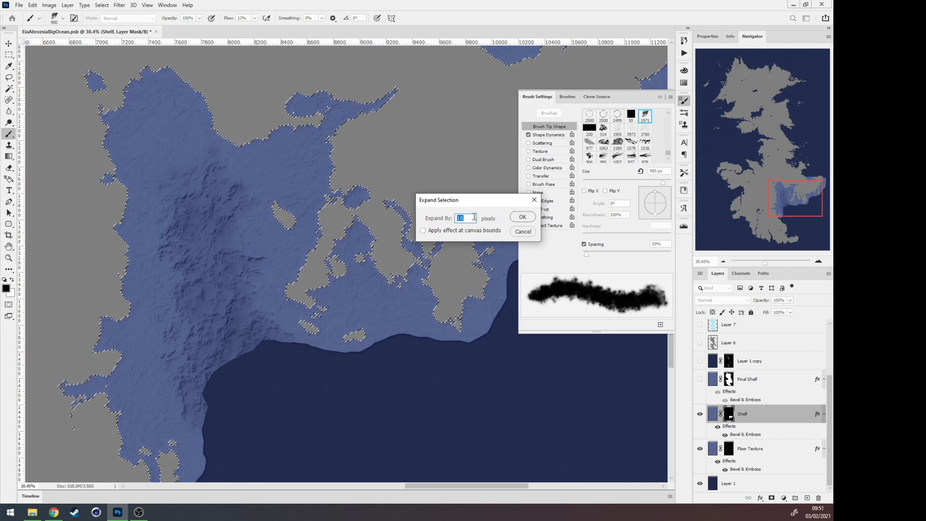
text(50)
key(Return)
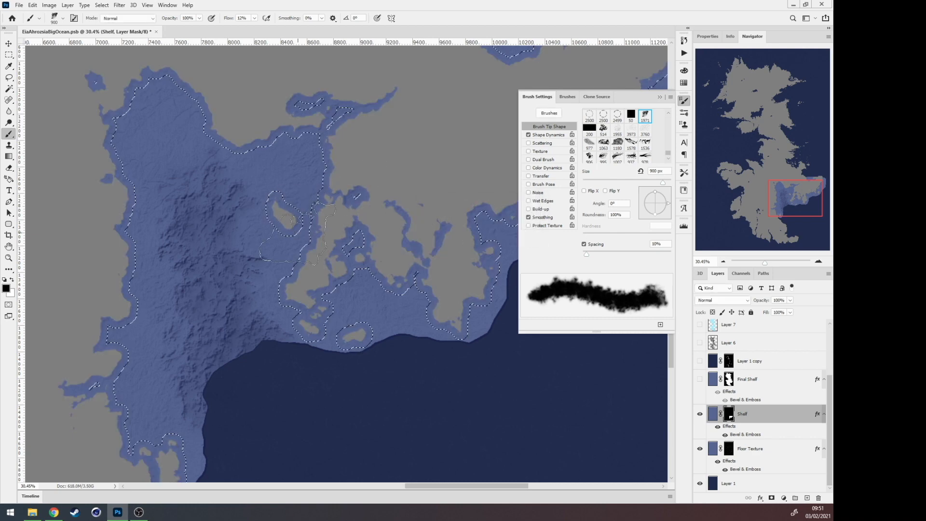
Step: Feather the expanded coastline selection by 50 pixels and hide its outline
click(102, 4)
mouse_move(150, 129)
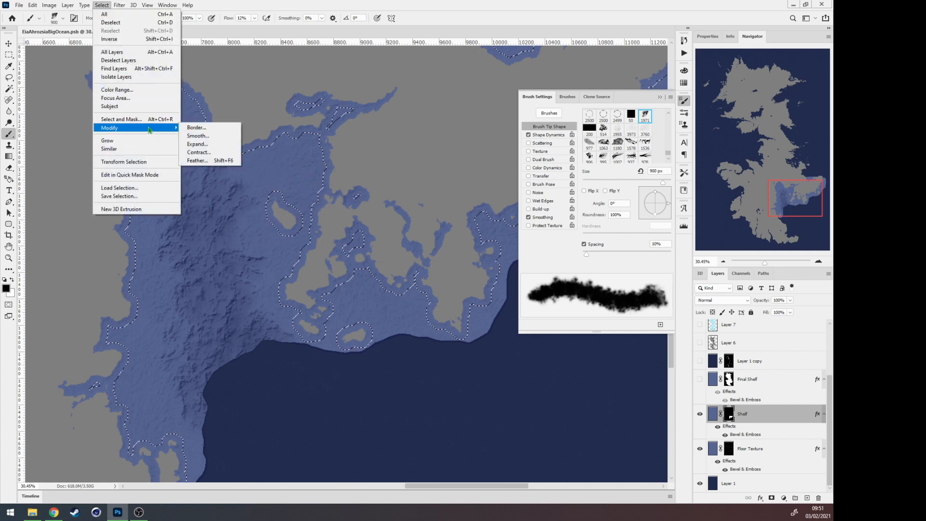
click(199, 160)
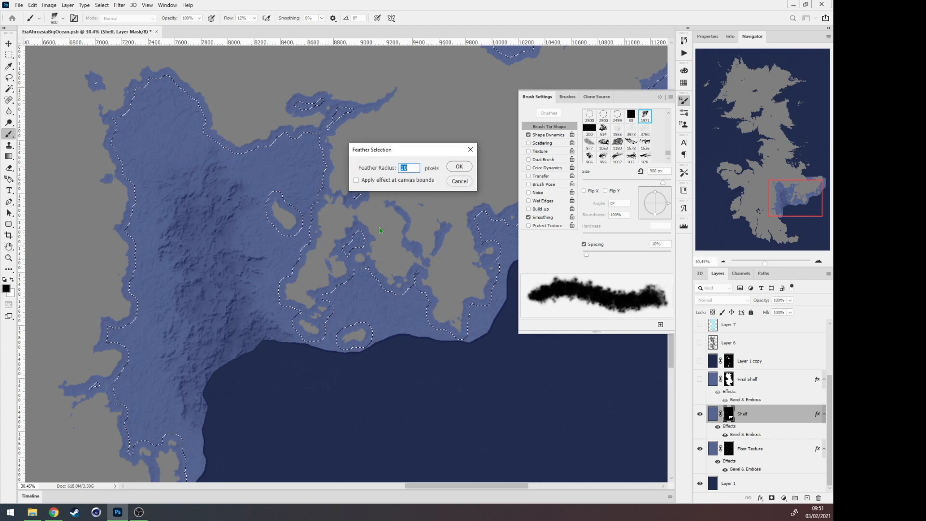
text(50)
key(Return)
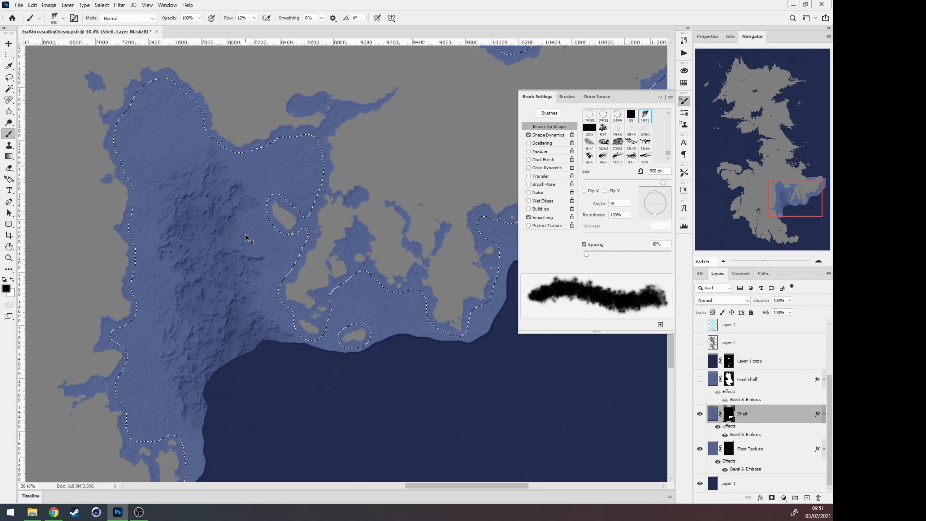
key(ctrl+d)
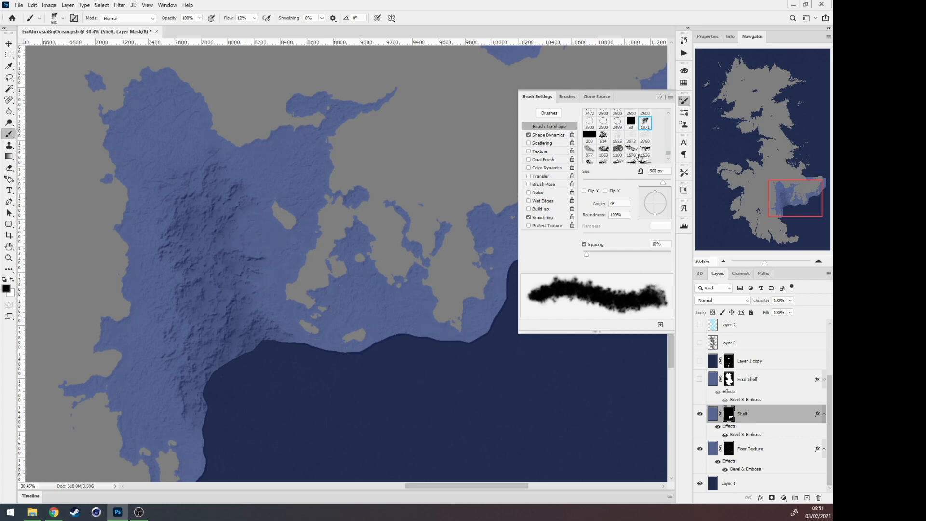
Step: Browse the brush tip shapes and choose the soft, finely ridged 797 px tip
scroll(668, 154, up, 2)
drag(669, 154, 670, 119)
scroll(615, 129, up, 1)
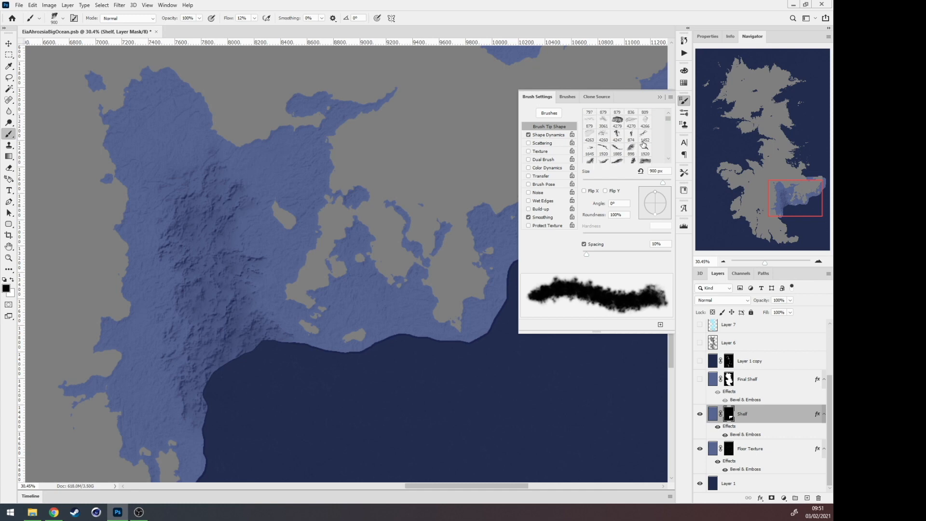
scroll(646, 145, up, 3)
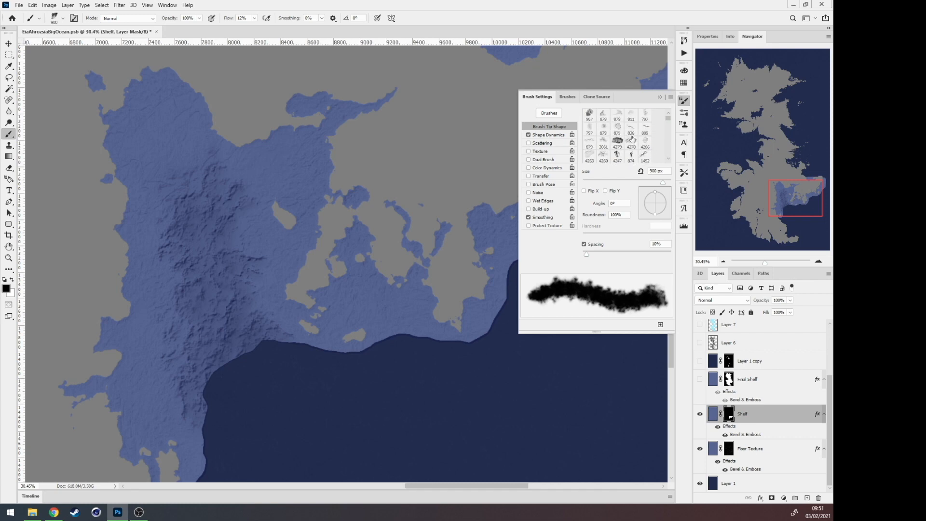
scroll(632, 141, up, 3)
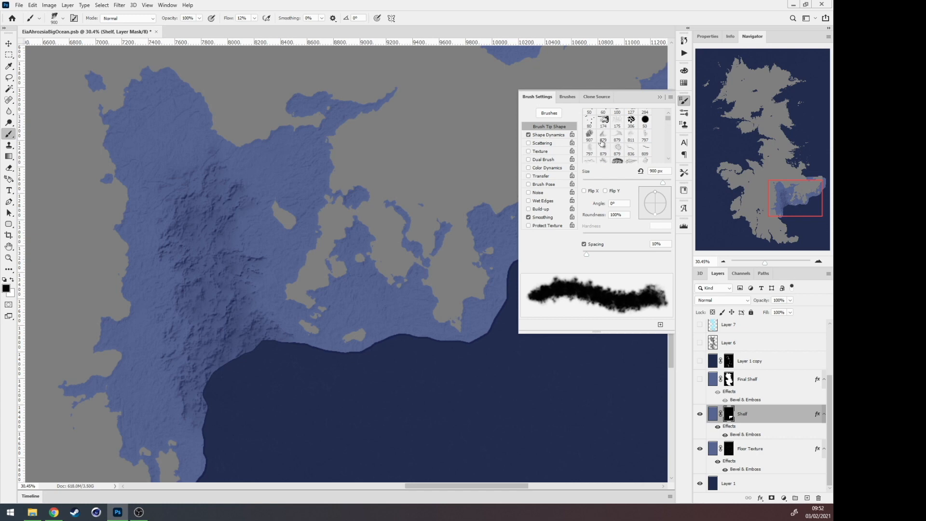
click(589, 149)
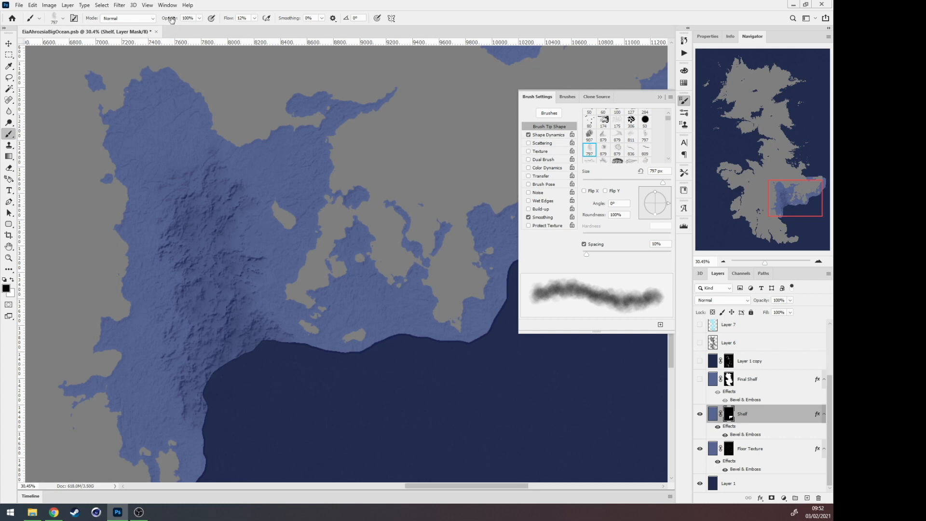
Step: Try a black stroke between the southern islands with the 797 px brush at 100% flow, and undo it
drag(227, 21, 312, 34)
drag(408, 316, 410, 348)
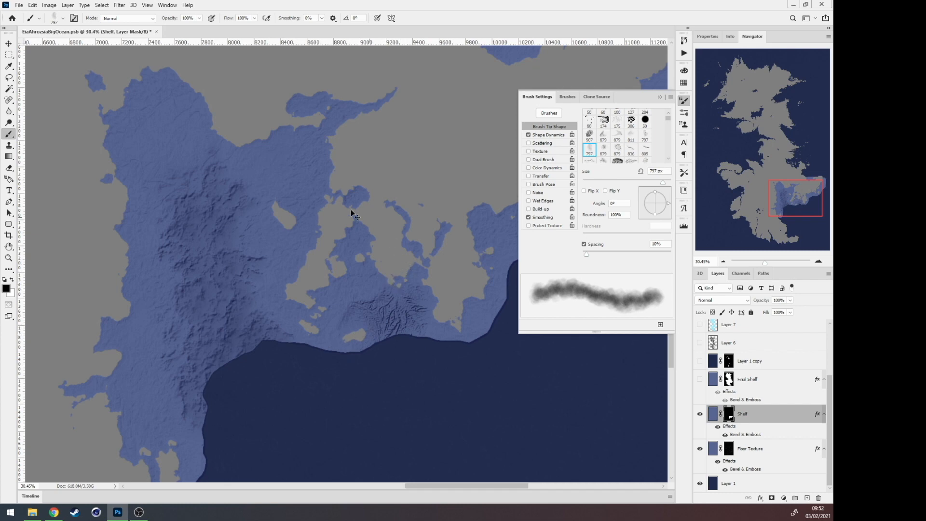
key(ctrl+z)
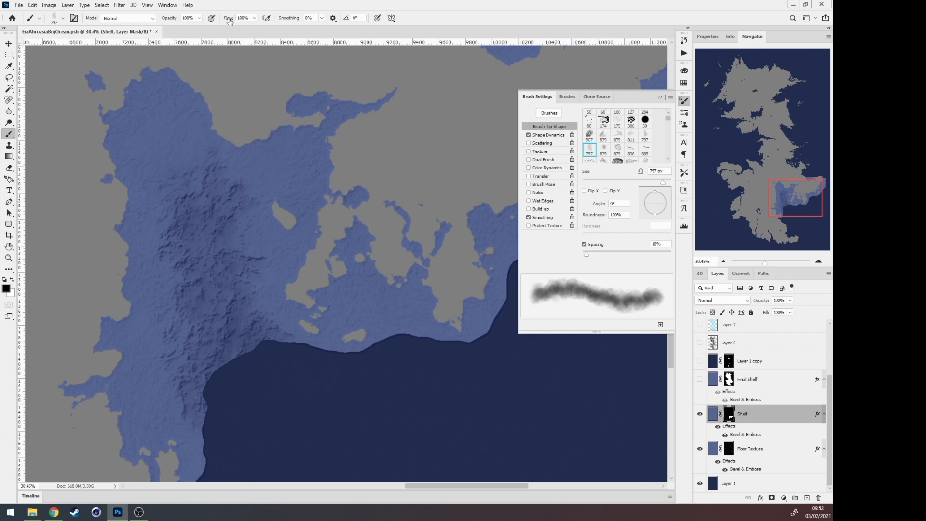
Step: Set the brush flow to 58% and stamp ridged black texture on the Shelf mask between the southern islands and over the eastern and northern bay
drag(228, 19, 212, 24)
click(389, 312)
click(263, 284)
click(265, 257)
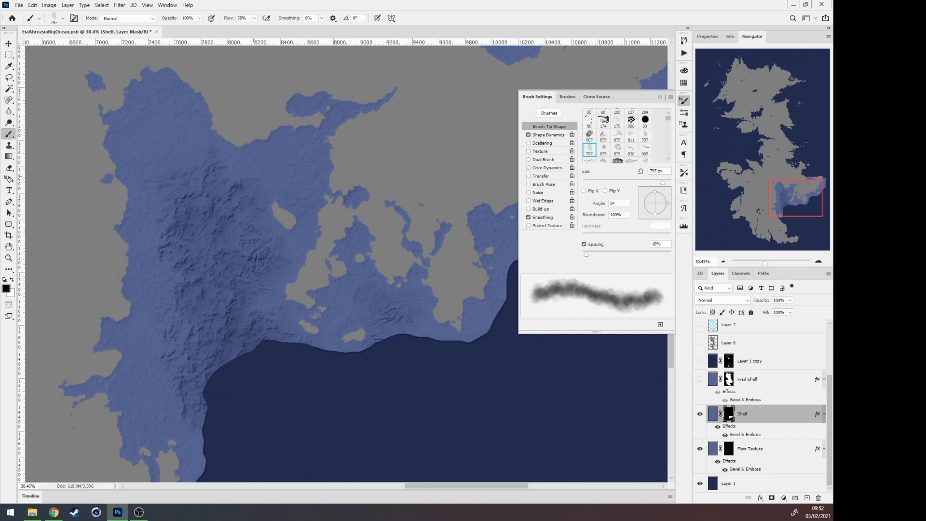
click(268, 155)
click(306, 175)
click(206, 153)
click(178, 139)
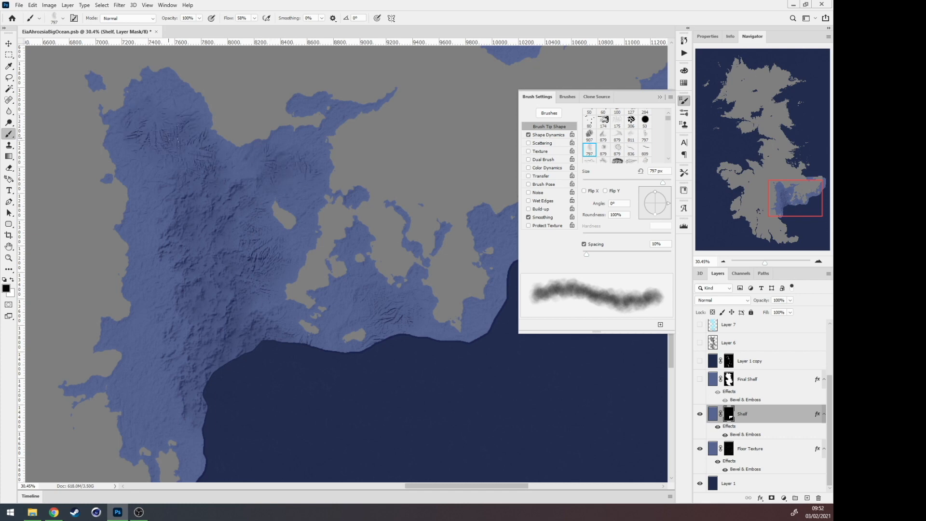
Step: Stamp the ridged texture down the western side of the bay to the southwestern shelf edge
click(171, 179)
click(159, 289)
click(176, 335)
click(151, 359)
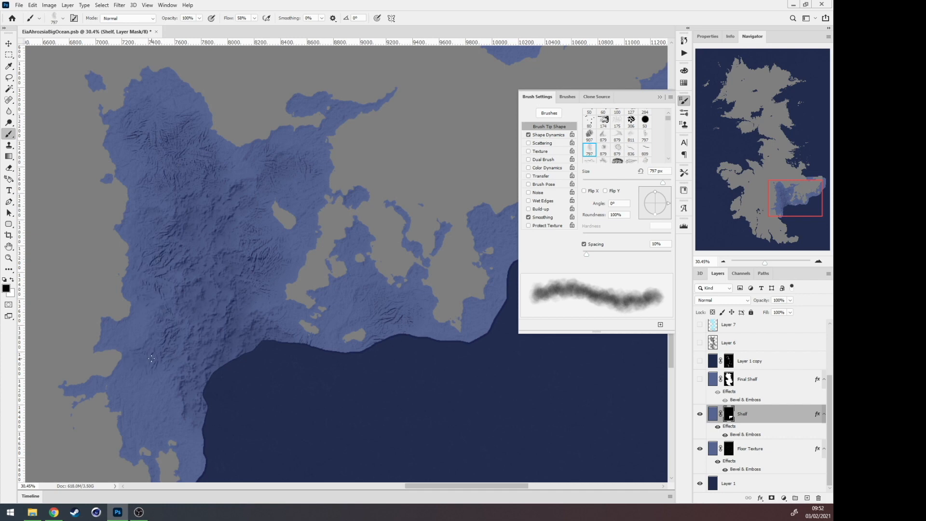
click(148, 393)
click(170, 410)
click(203, 454)
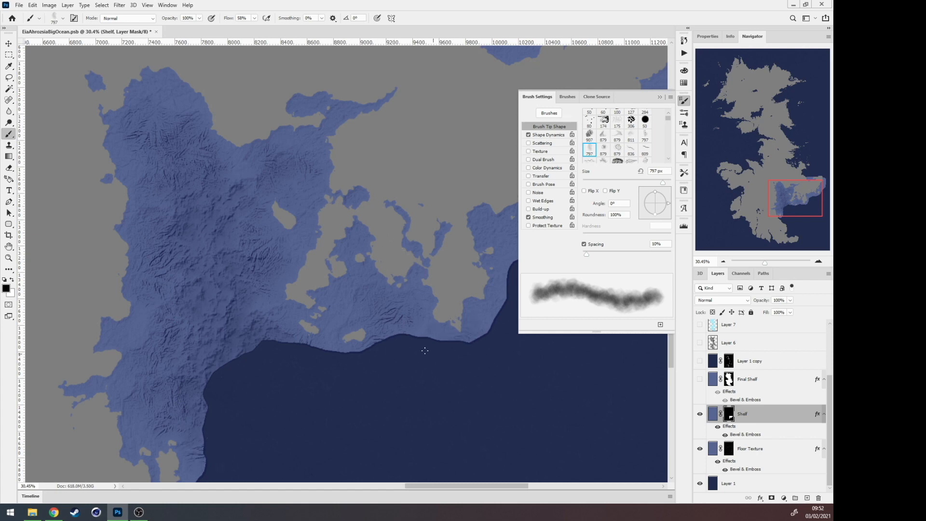
Step: Add ridged texture around the southern islands and along the outer shelf to its northeastern edge
click(337, 350)
click(358, 294)
click(486, 311)
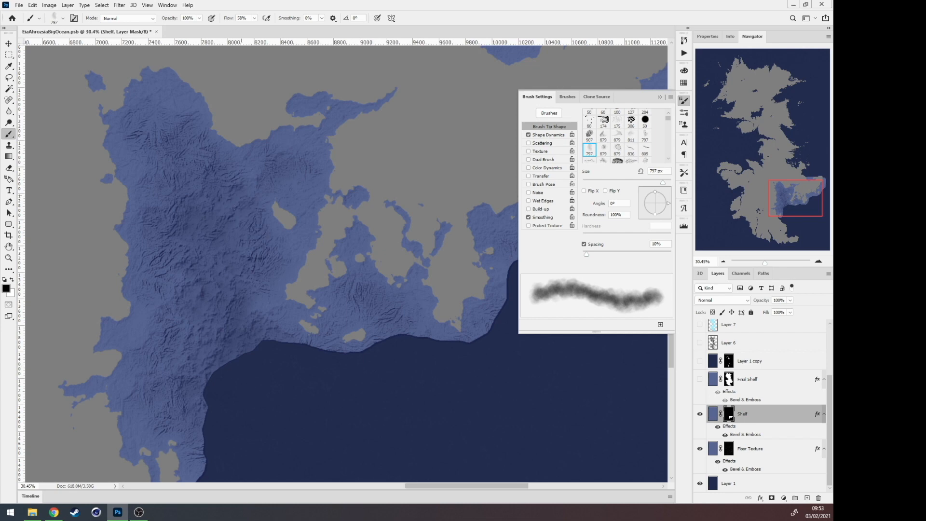
drag(399, 283, 250, 291)
drag(462, 240, 435, 217)
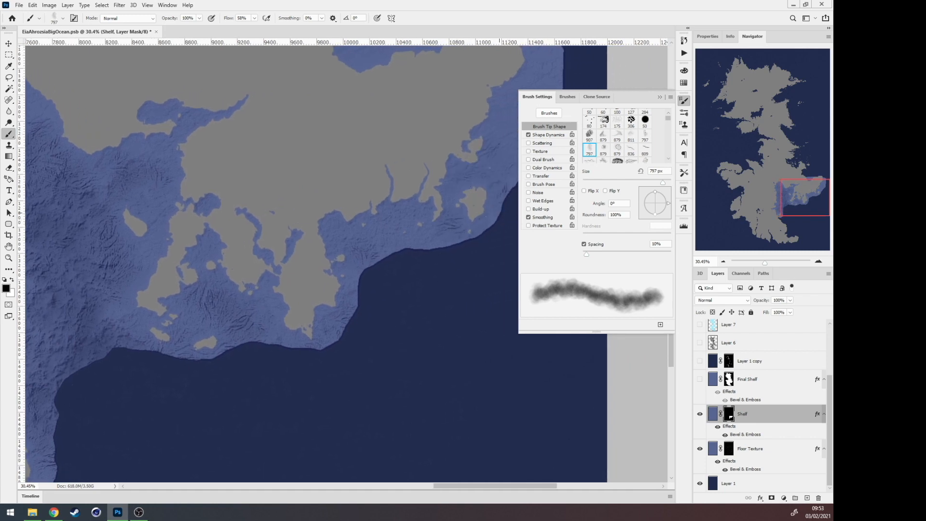
drag(408, 203, 314, 274)
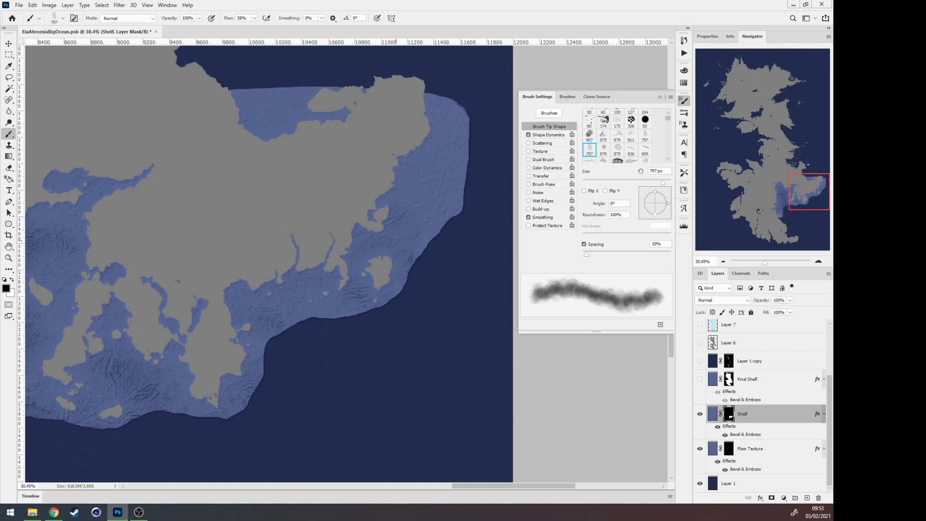
mouse_move(418, 171)
mouse_down()
mouse_move(442, 205)
mouse_move(427, 238)
mouse_up()
drag(461, 191, 460, 105)
mouse_move(288, 246)
mouse_down()
mouse_move(477, 153)
mouse_move(520, 164)
mouse_up()
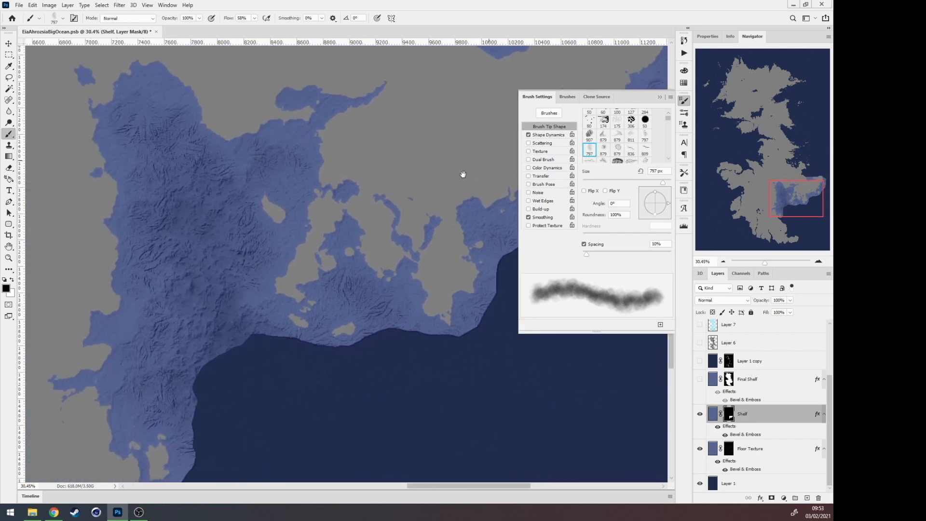
drag(296, 254, 315, 250)
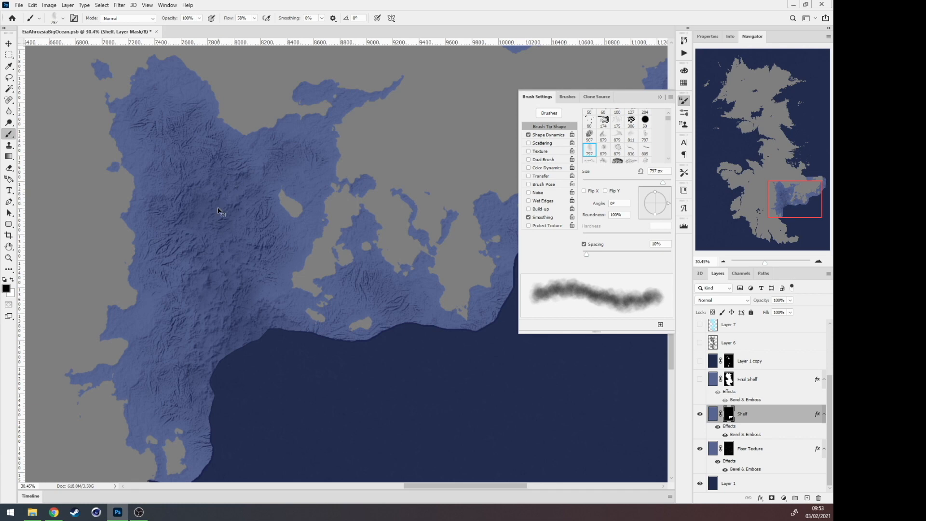
Step: Deselect the coastline selection, set the Shelf mask's Levels midtone input to 1.91, and reactivate the Brush tool
key(ctrl+h)
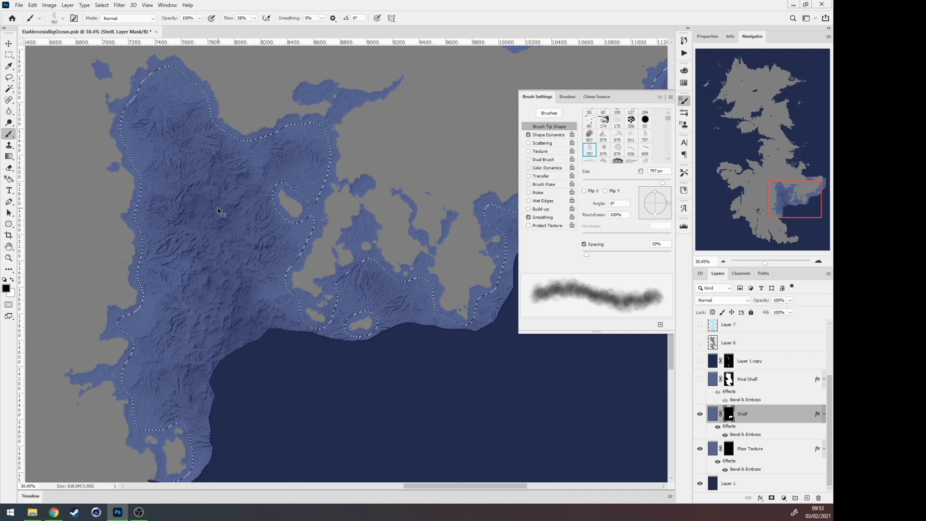
key(ctrl+d)
key(ctrl+l)
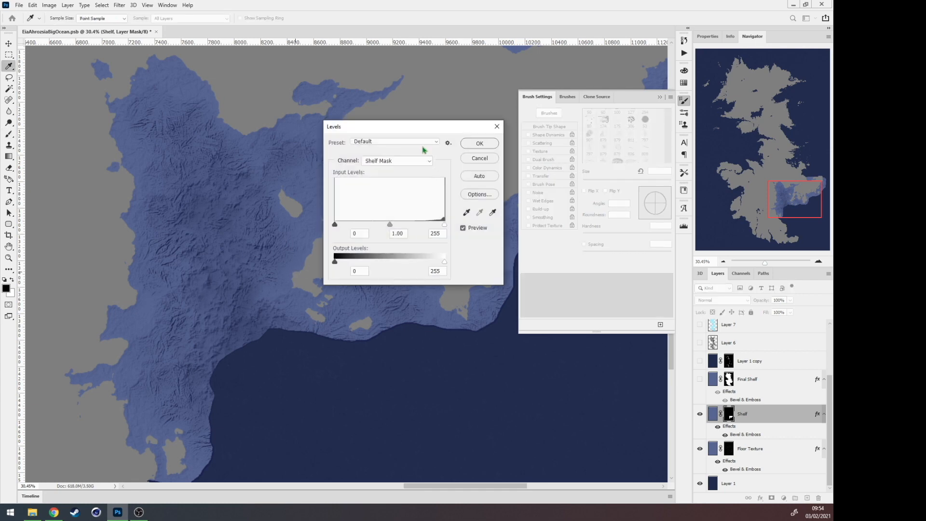
mouse_move(424, 126)
mouse_down()
mouse_move(597, 154)
mouse_move(626, 136)
mouse_up()
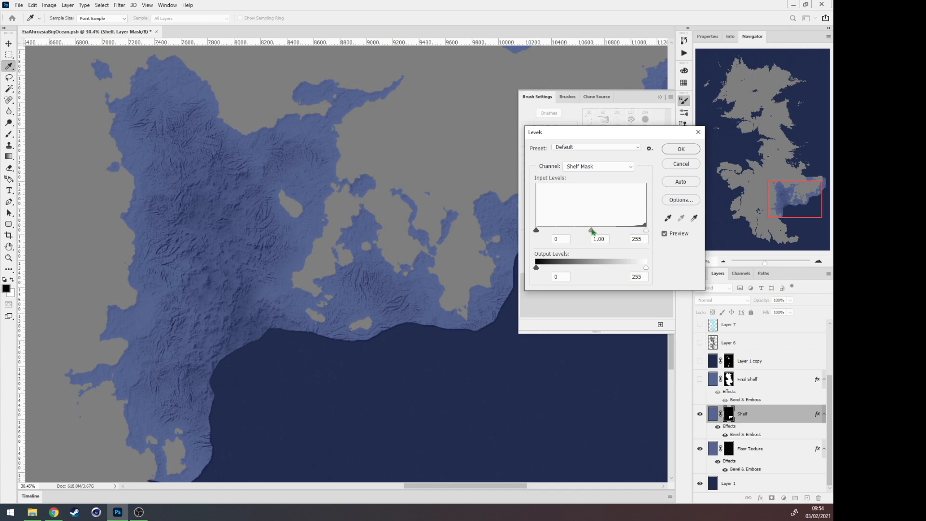
drag(592, 231, 565, 231)
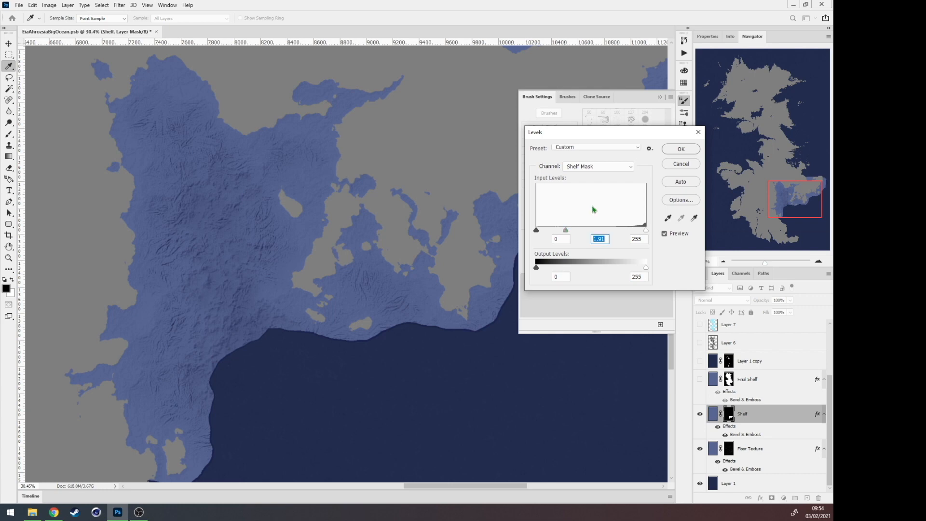
click(677, 151)
key(b)
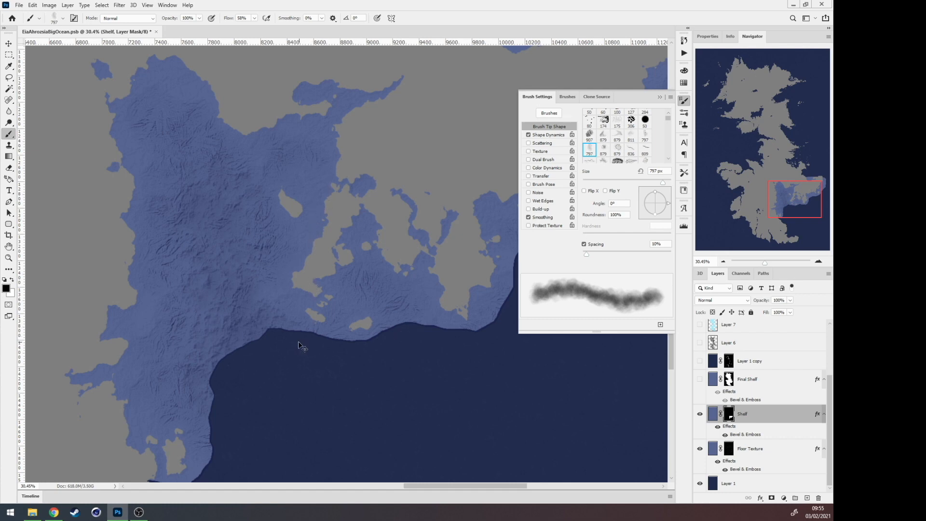
Step: Inspect the textured bay floor at 100% zoom
key(ctrl+1)
drag(248, 304, 628, 197)
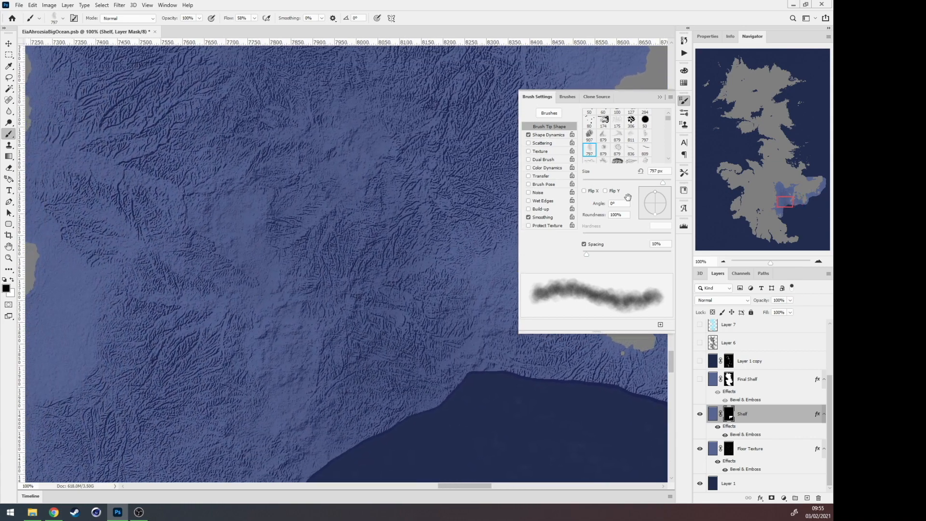
Step: Choose the 514 px rugged brush tip, reduce its size, and raise the brush Flow to 100%
mouse_move(369, 324)
mouse_down()
mouse_move(377, 298)
mouse_move(444, 282)
mouse_move(437, 293)
mouse_up()
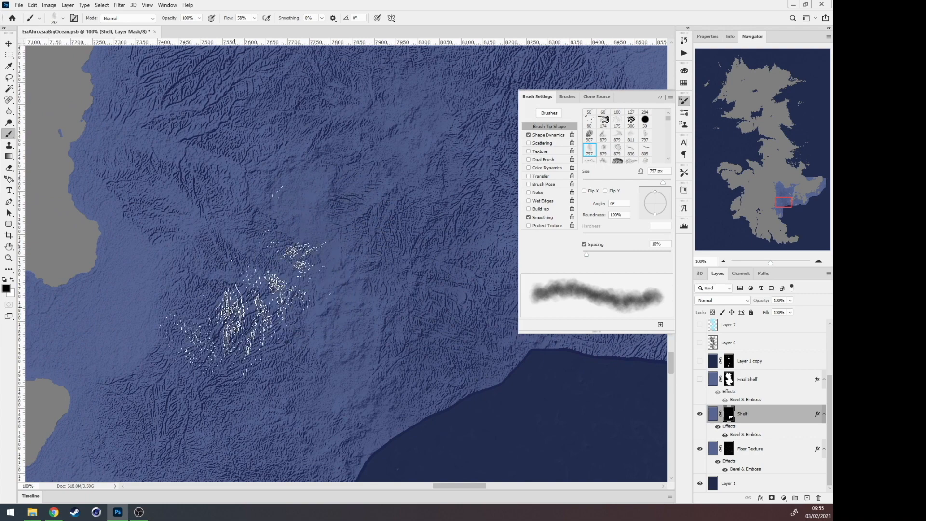
drag(284, 326, 67, 141)
drag(345, 219, 37, 289)
mouse_move(505, 217)
mouse_down()
mouse_move(374, 248)
mouse_move(258, 234)
mouse_move(205, 309)
mouse_up()
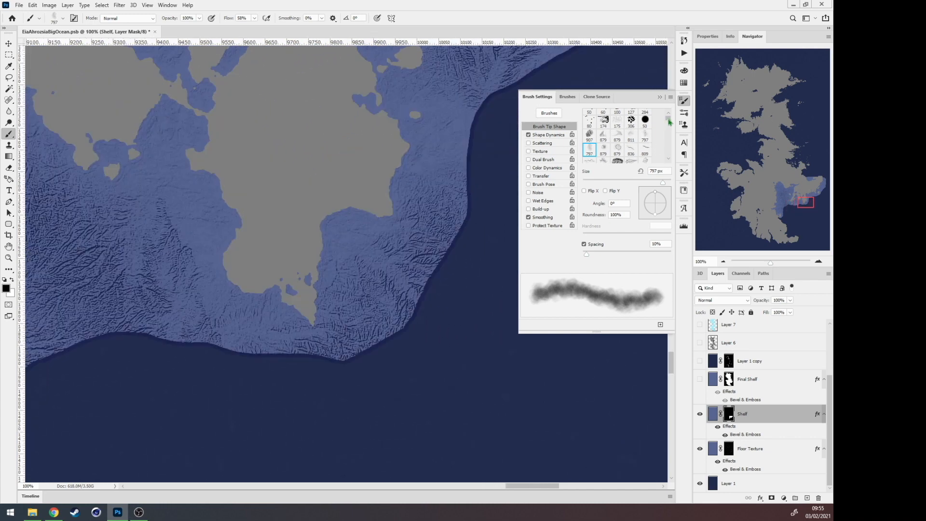
drag(670, 121, 668, 161)
scroll(611, 140, up, 4)
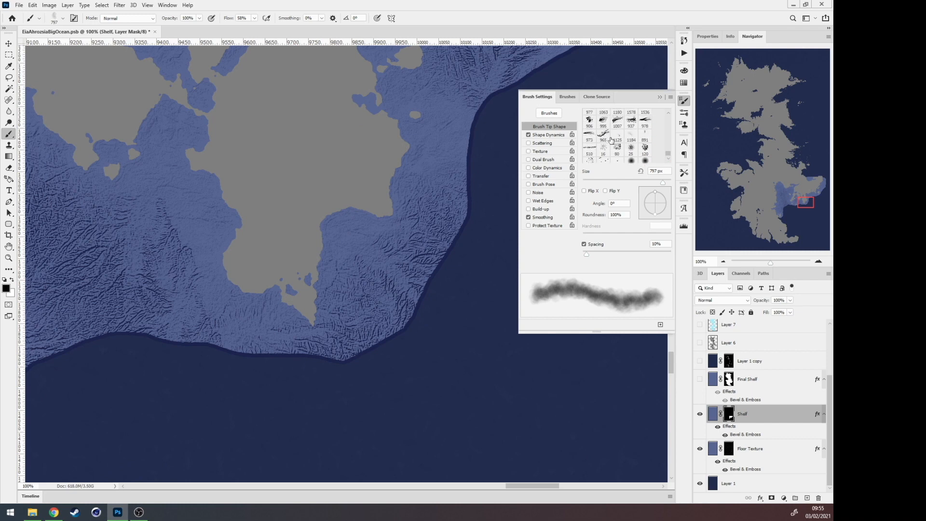
scroll(610, 140, up, 2)
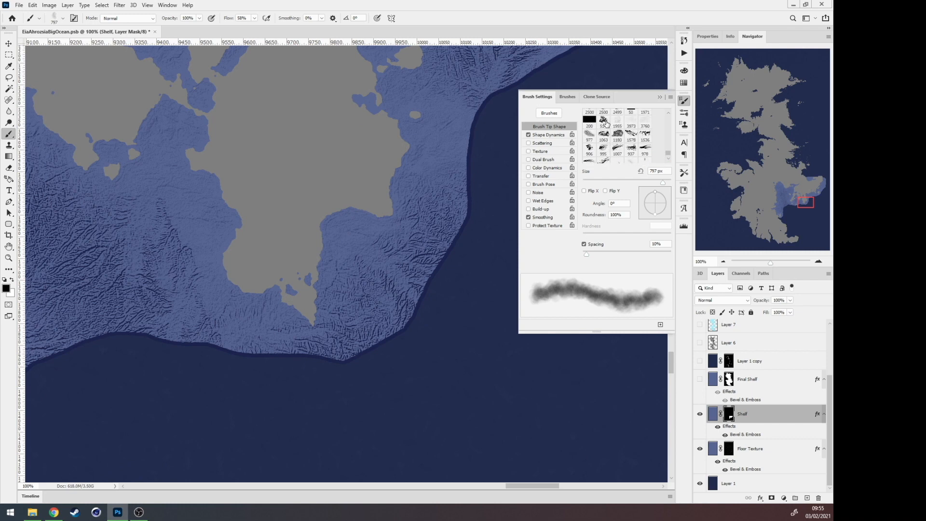
click(606, 122)
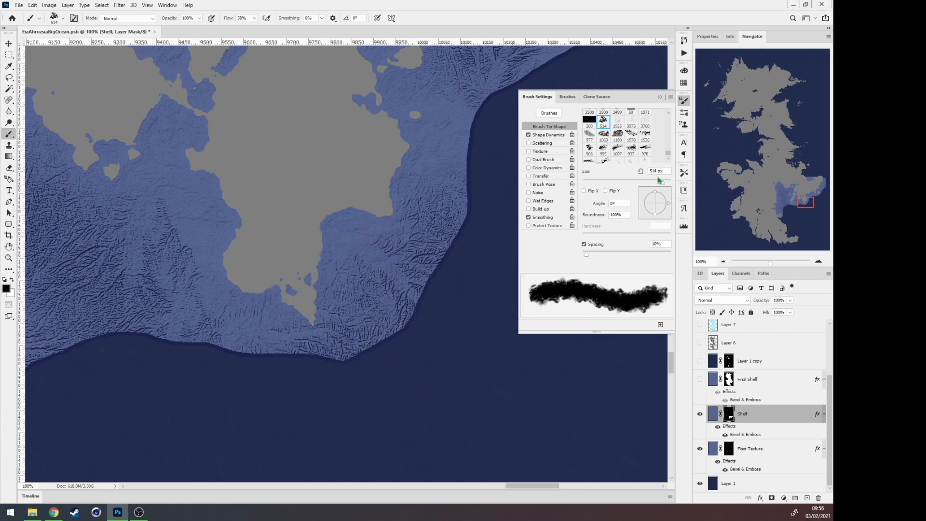
drag(662, 182, 642, 183)
drag(201, 358, 296, 372)
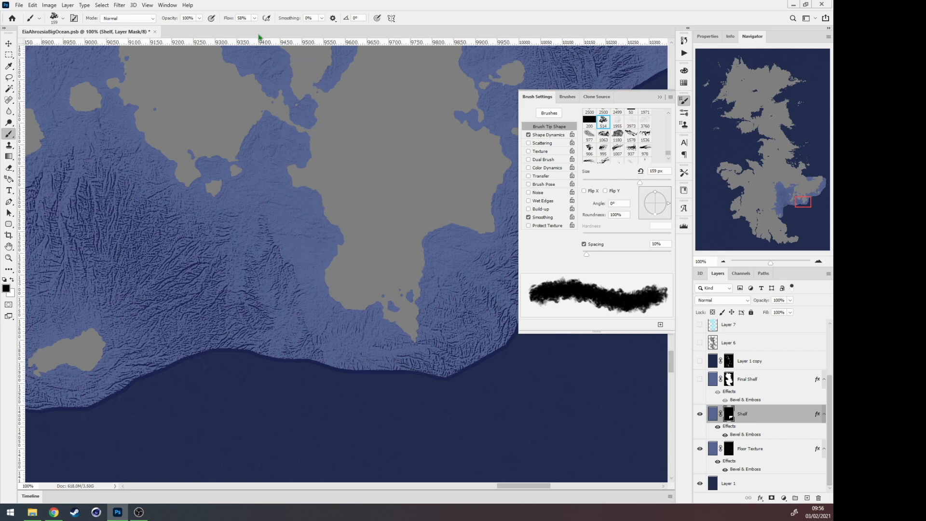
drag(229, 21, 252, 25)
Step: Roughen the southeastern shelf edge on the Shelf mask with black strokes, continuing up around the peninsula's eastern side
click(357, 373)
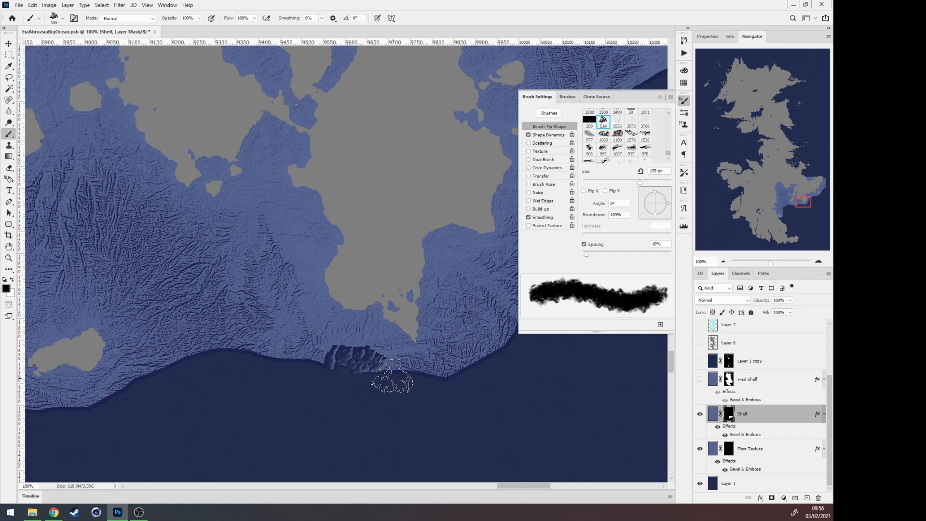
mouse_move(392, 375)
mouse_down()
mouse_move(430, 379)
mouse_move(418, 385)
mouse_move(431, 388)
mouse_move(483, 372)
mouse_move(504, 381)
mouse_up()
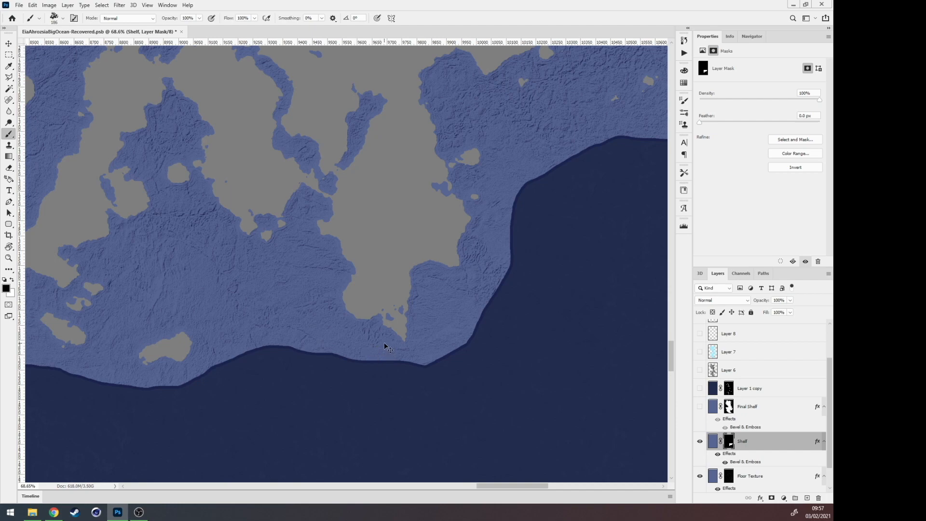
scroll(384, 343, up, 1)
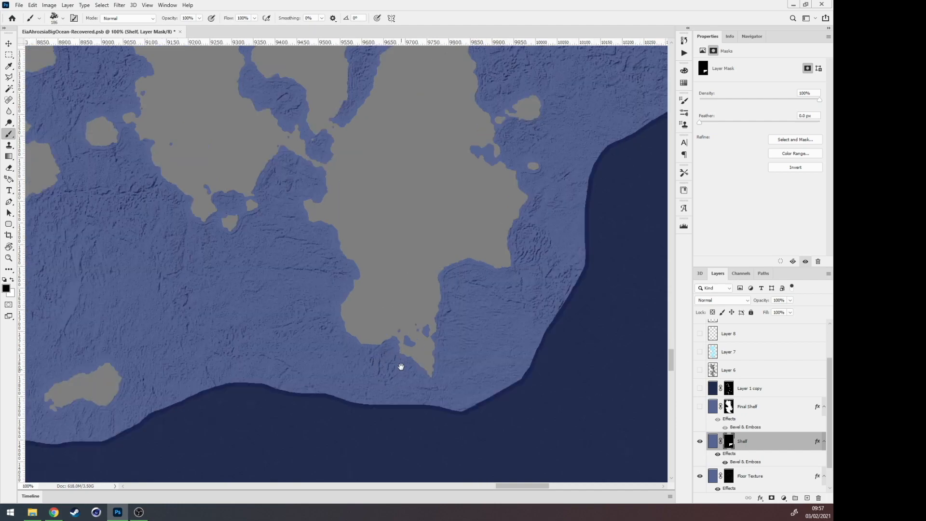
drag(401, 367, 477, 317)
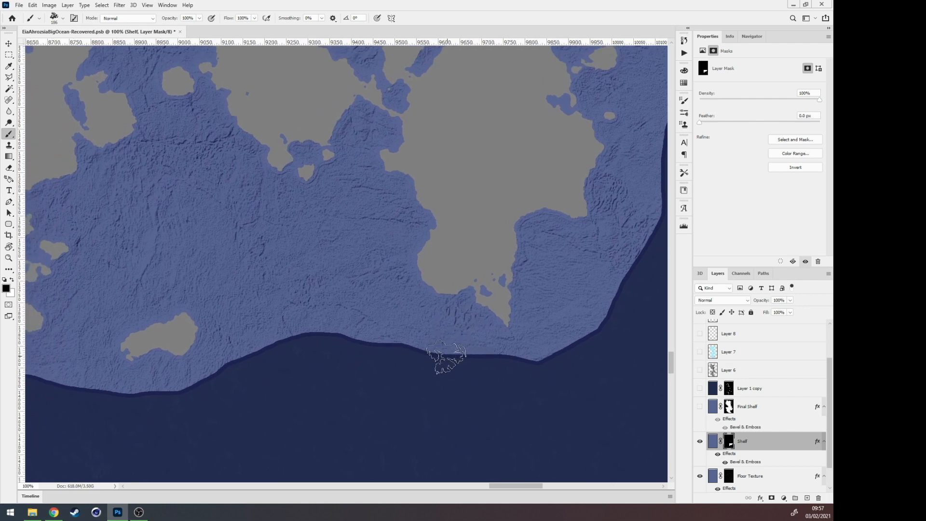
mouse_move(477, 369)
mouse_down()
mouse_move(427, 367)
mouse_move(461, 369)
mouse_move(507, 352)
mouse_move(541, 312)
mouse_up()
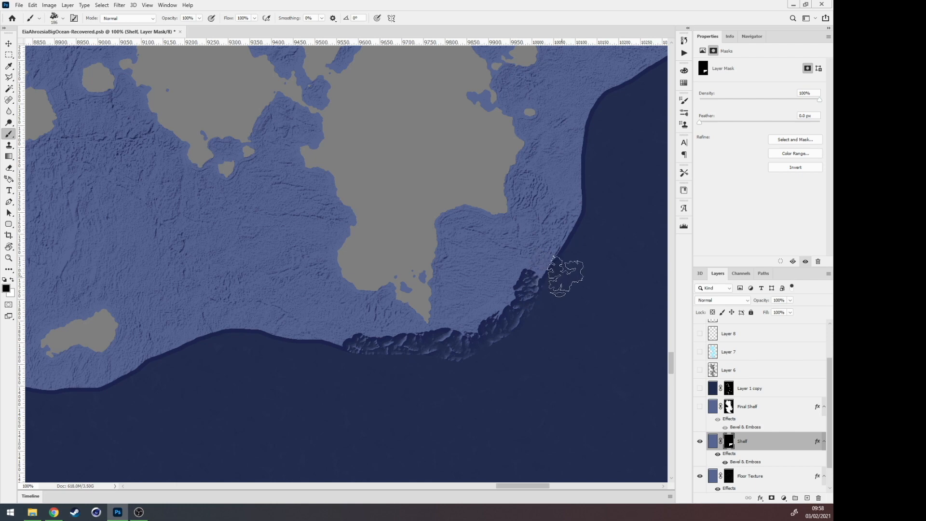
drag(584, 199, 572, 219)
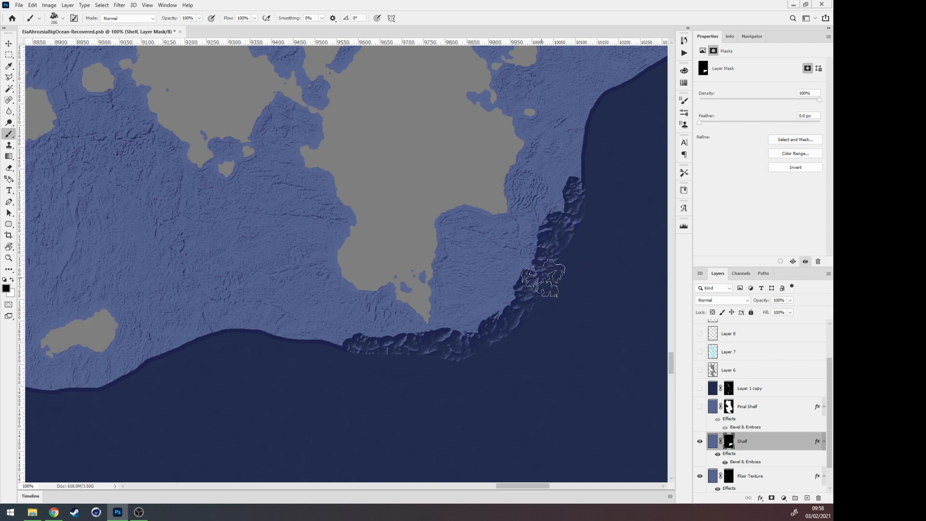
Step: Erode the smooth shelf edge westward past the southern islands and down the bay's western side using the rugged brush
mouse_move(338, 366)
mouse_down()
mouse_move(295, 361)
mouse_move(275, 337)
mouse_move(227, 338)
mouse_move(241, 329)
mouse_move(217, 348)
mouse_move(219, 334)
mouse_move(188, 350)
mouse_move(182, 340)
mouse_move(192, 333)
mouse_move(182, 348)
mouse_move(391, 315)
mouse_up()
mouse_move(326, 333)
mouse_down()
mouse_move(311, 350)
mouse_move(214, 363)
mouse_move(244, 368)
mouse_move(200, 366)
mouse_move(205, 373)
mouse_move(111, 354)
mouse_up()
mouse_move(97, 351)
mouse_down()
mouse_move(269, 366)
mouse_move(105, 337)
mouse_up()
mouse_move(127, 367)
mouse_down()
mouse_move(352, 282)
mouse_move(213, 328)
mouse_move(155, 393)
mouse_move(150, 425)
mouse_up()
mouse_move(158, 458)
mouse_down()
mouse_move(186, 358)
mouse_move(187, 406)
mouse_up()
mouse_move(187, 406)
mouse_down()
mouse_move(204, 348)
mouse_move(202, 398)
mouse_move(232, 300)
mouse_up()
mouse_move(226, 306)
mouse_down()
mouse_move(231, 355)
mouse_move(218, 406)
mouse_up()
mouse_move(218, 407)
mouse_down()
mouse_move(241, 352)
mouse_move(196, 437)
mouse_move(170, 438)
mouse_up()
mouse_move(521, 130)
mouse_down()
mouse_move(106, 334)
mouse_move(472, 189)
mouse_move(481, 216)
mouse_up()
mouse_move(343, 310)
mouse_down()
mouse_move(326, 324)
mouse_move(296, 314)
mouse_move(278, 321)
mouse_up()
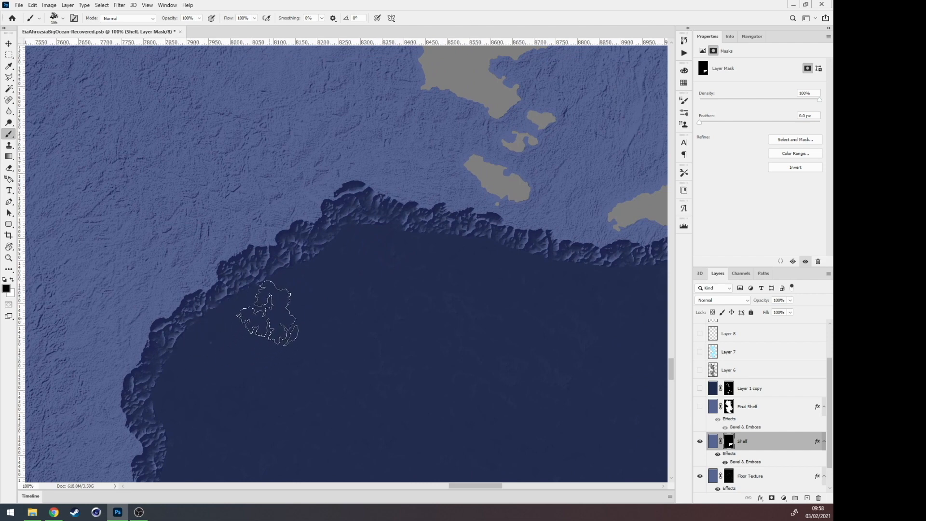
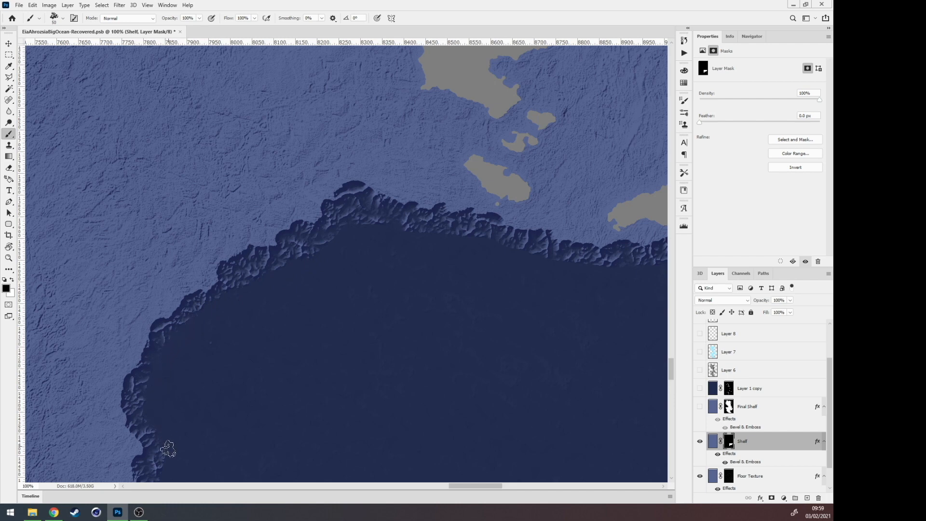
Step: Inspect the eroded shelf edge from its southwestern end around to the eastern coast
drag(190, 412, 252, 199)
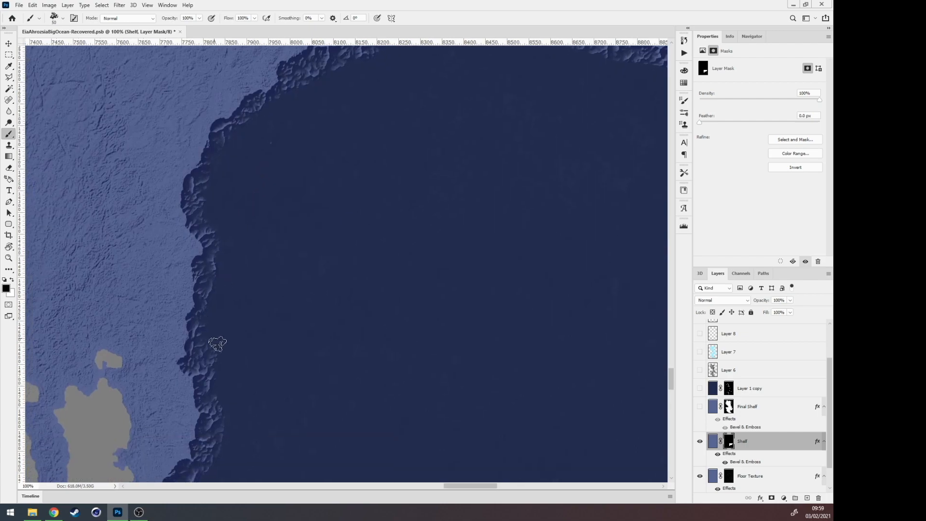
drag(222, 462, 233, 345)
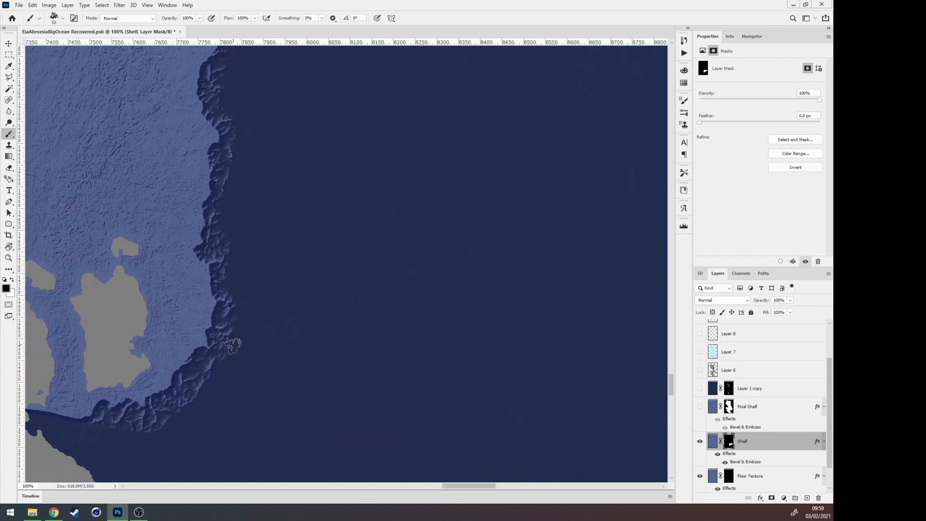
drag(357, 264, 225, 424)
drag(458, 120, 305, 295)
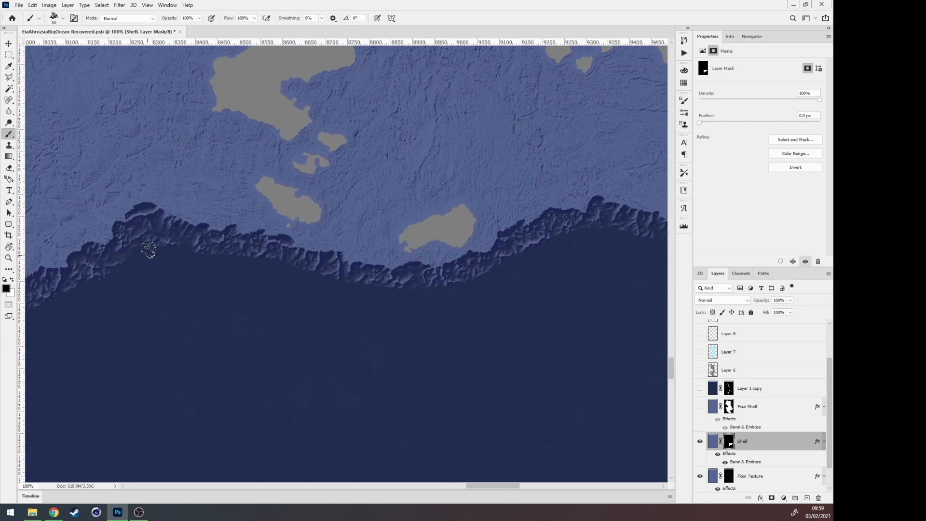
mouse_move(564, 244)
mouse_down()
mouse_move(300, 273)
mouse_move(249, 300)
mouse_up()
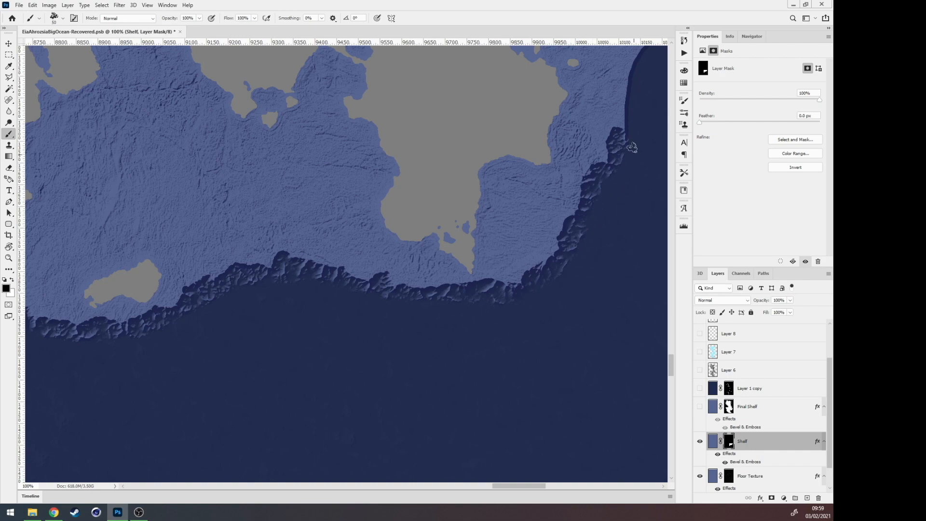
drag(44, 318, 551, 250)
drag(358, 221, 433, 271)
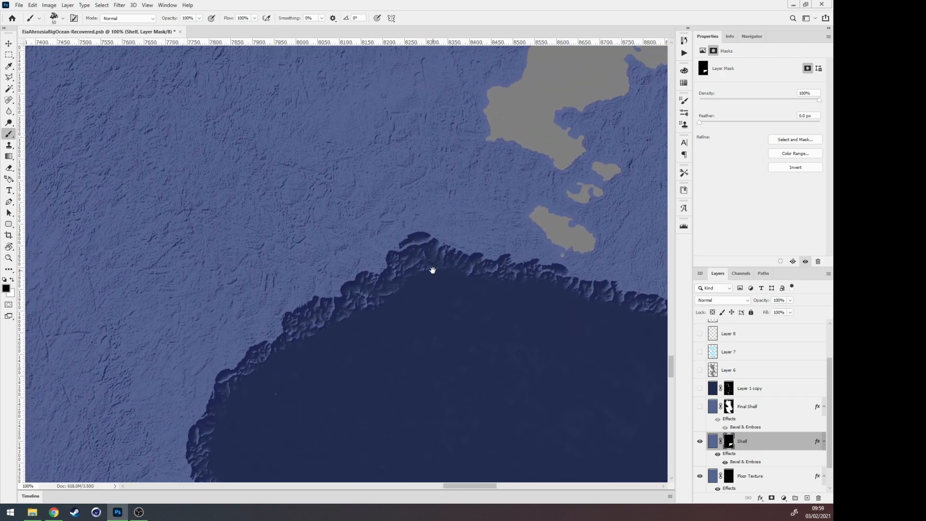
Step: Paint out the leftover light sliver at the northernmost notch of the shelf edge with an enlarged rugged brush
mouse_move(364, 239)
mouse_down()
mouse_move(403, 270)
mouse_move(393, 271)
mouse_up()
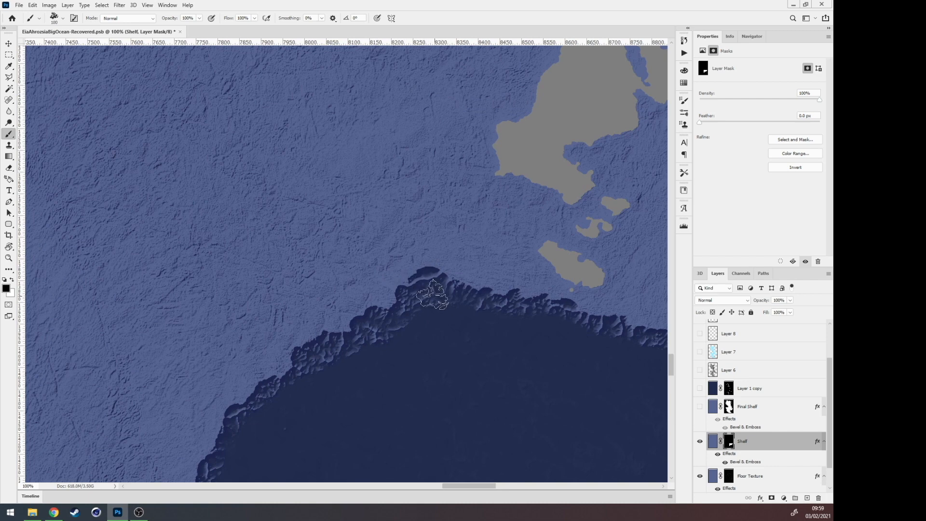
click(428, 297)
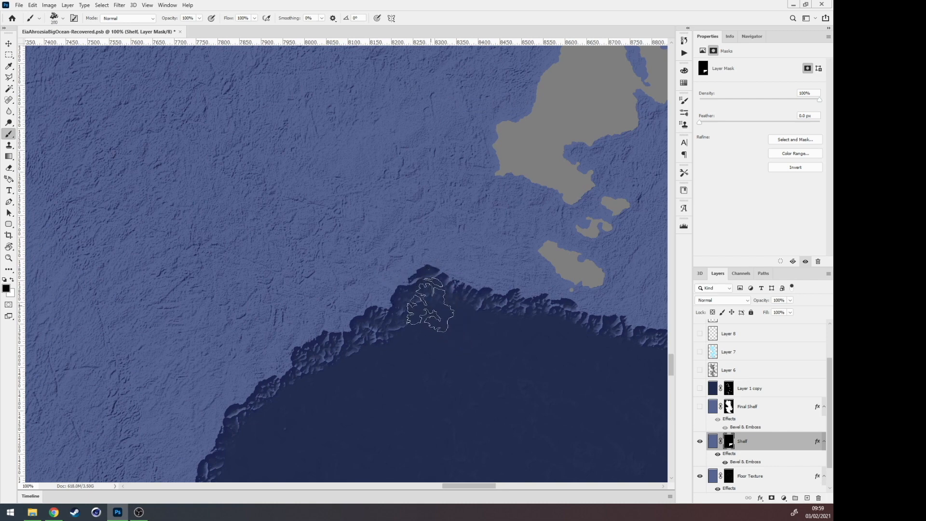
drag(433, 292, 333, 288)
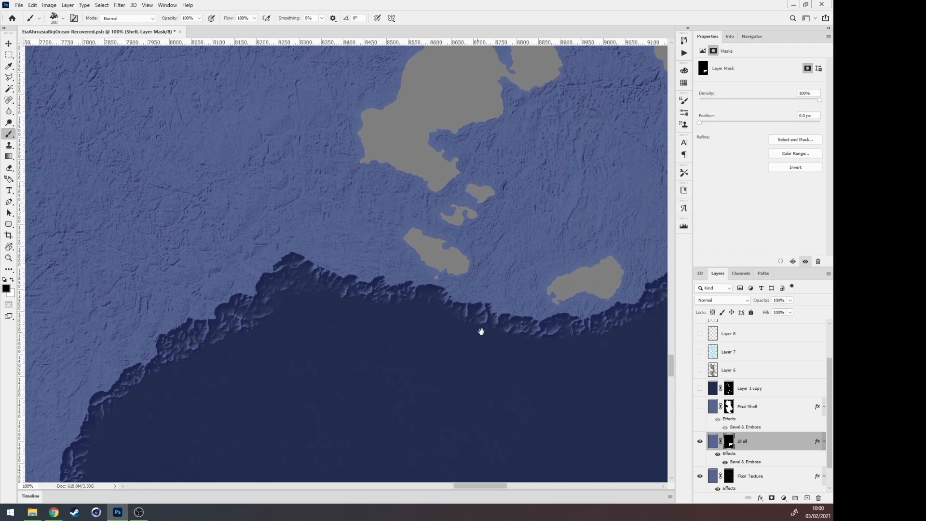
drag(482, 332, 371, 334)
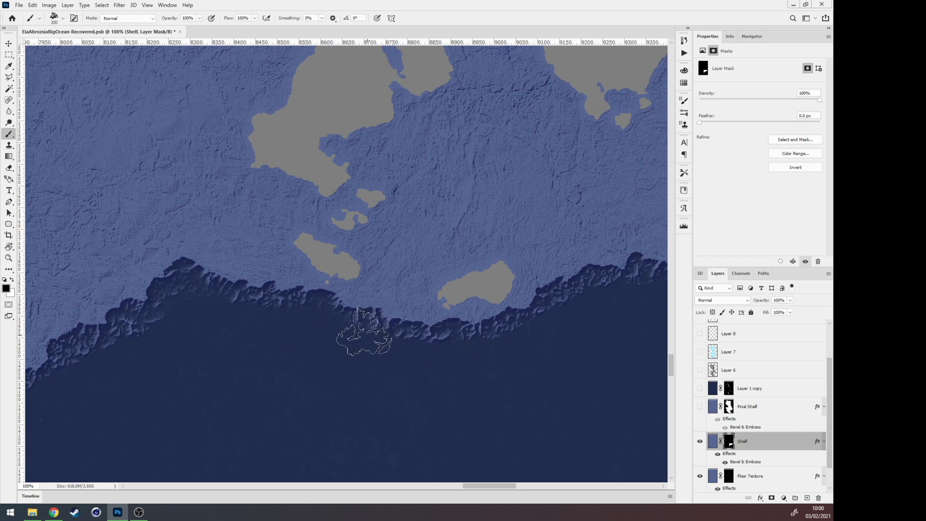
mouse_move(195, 256)
mouse_down()
mouse_move(280, 270)
mouse_move(323, 293)
mouse_up()
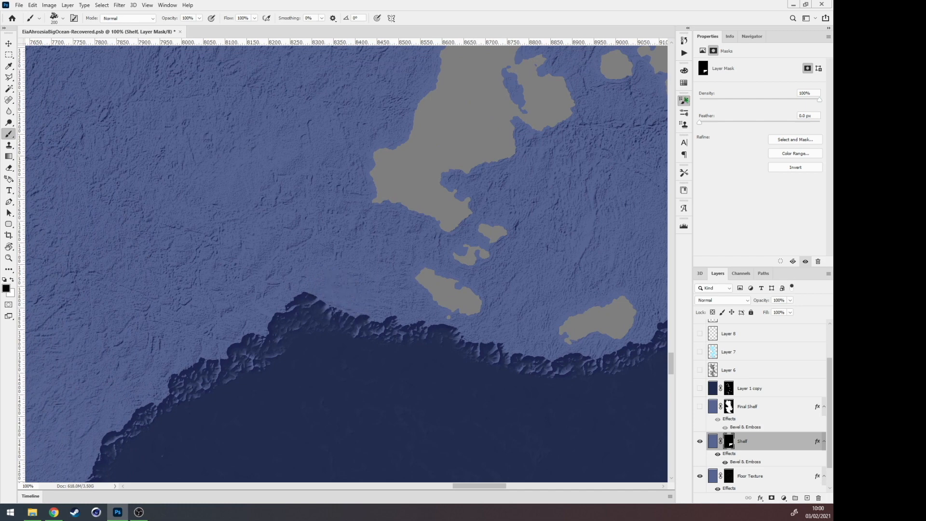
Step: Choose the 898 px ridged brush tip and reduce its size to about 465 px
click(684, 100)
click(554, 126)
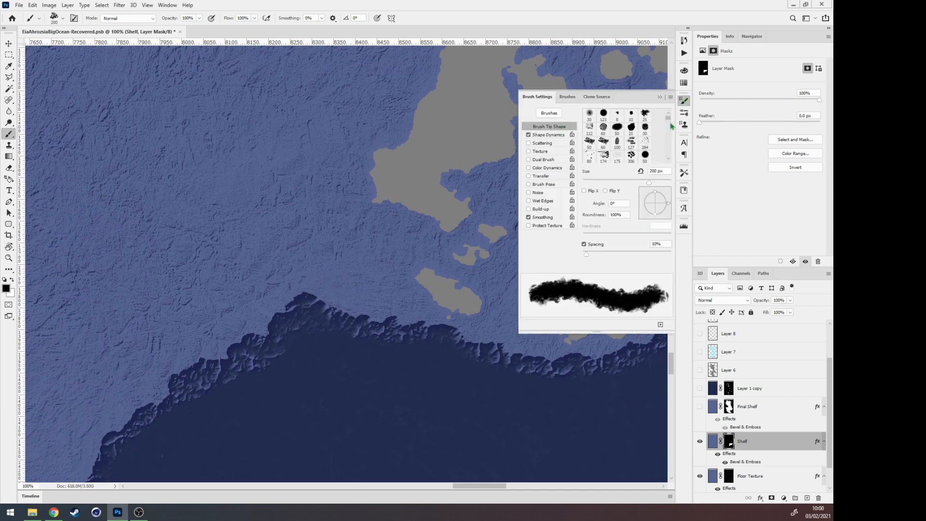
drag(670, 119, 667, 157)
scroll(639, 141, up, 10)
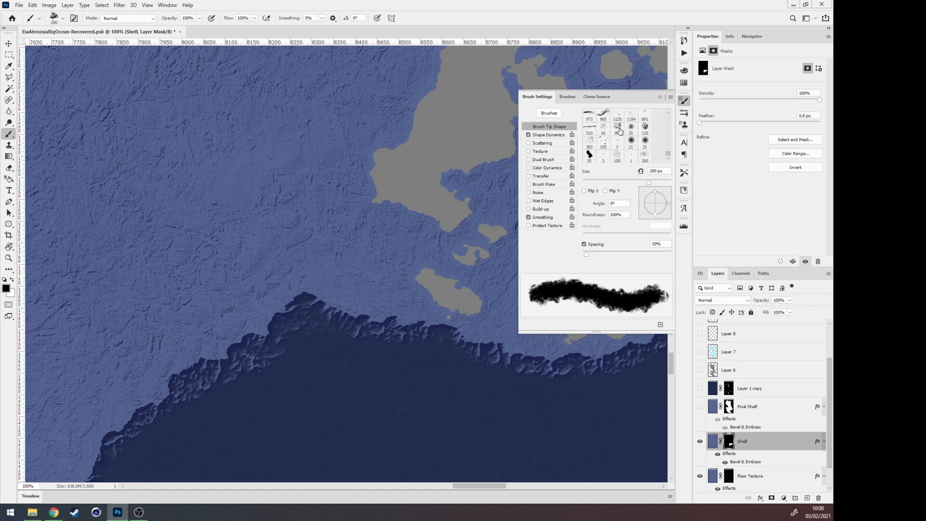
scroll(635, 135, up, 10)
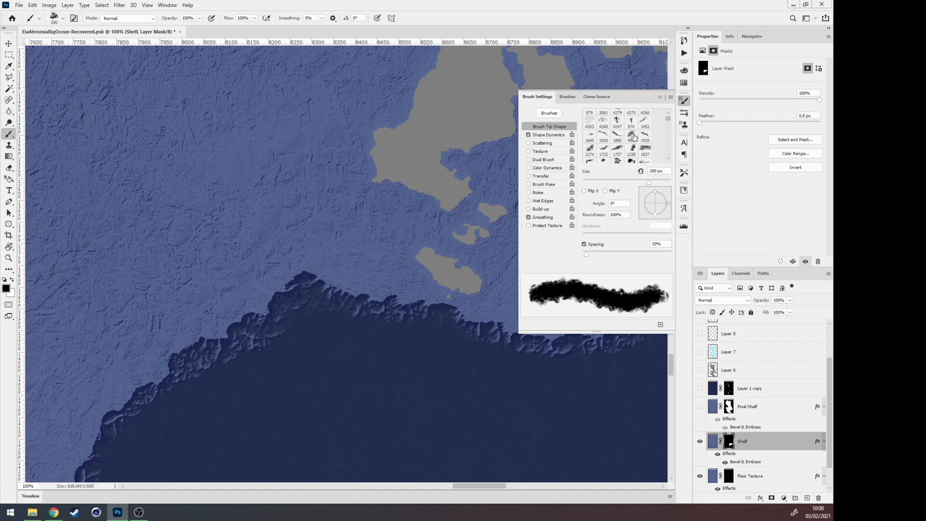
click(632, 135)
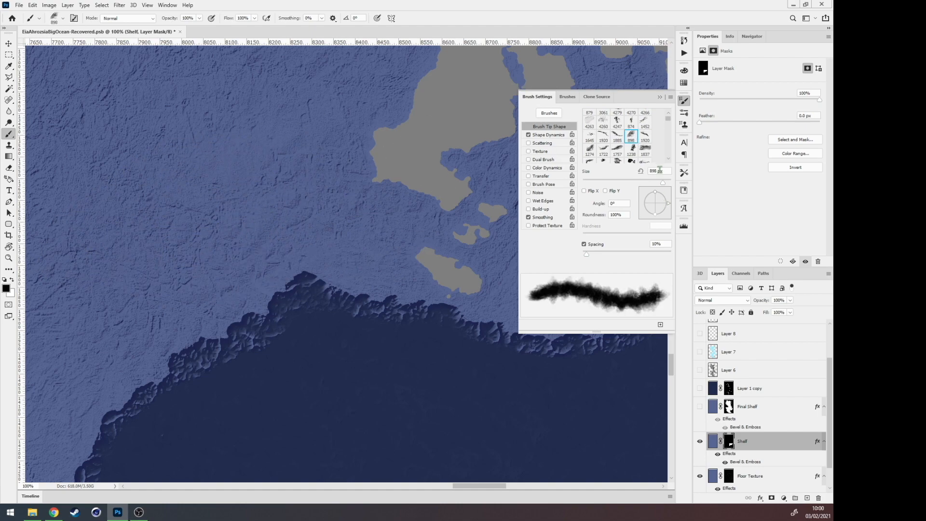
click(660, 97)
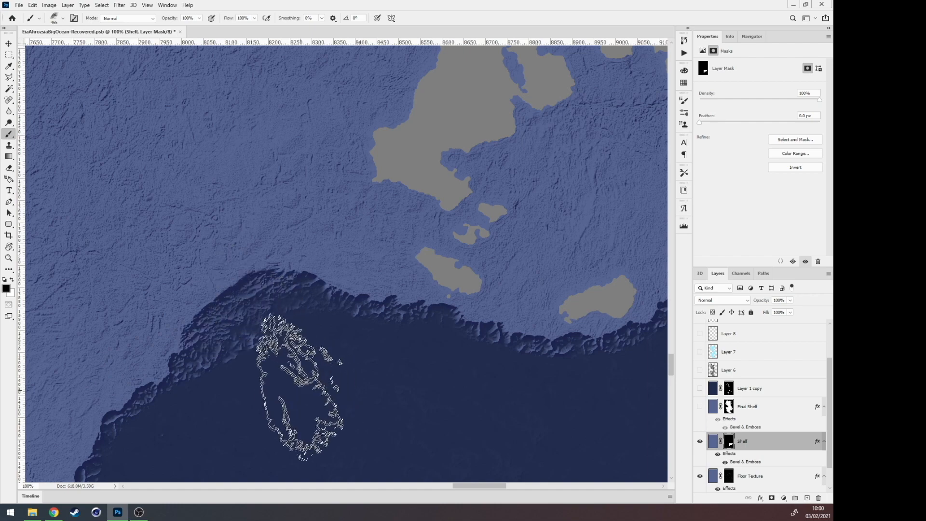
Step: Stamp ridged slopes into the northern notch and down the northwestern and western shelf edge
click(335, 331)
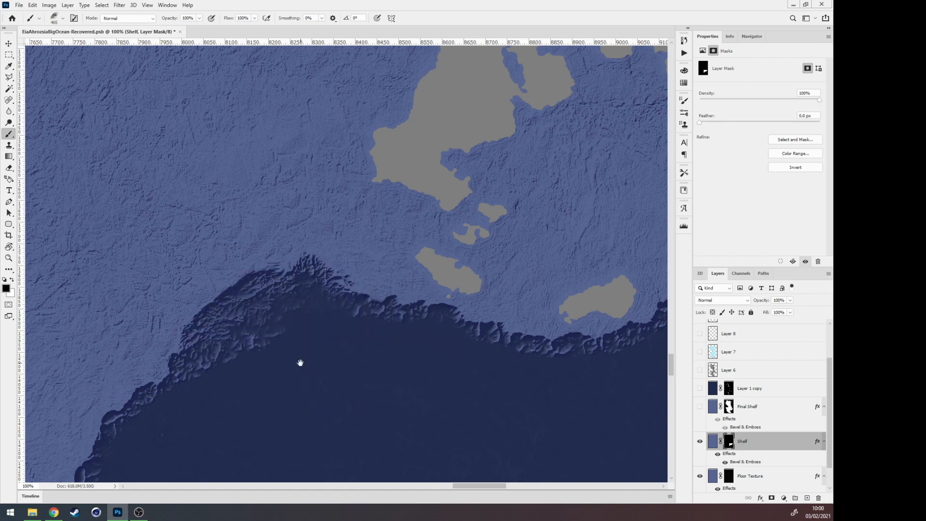
drag(300, 362, 476, 221)
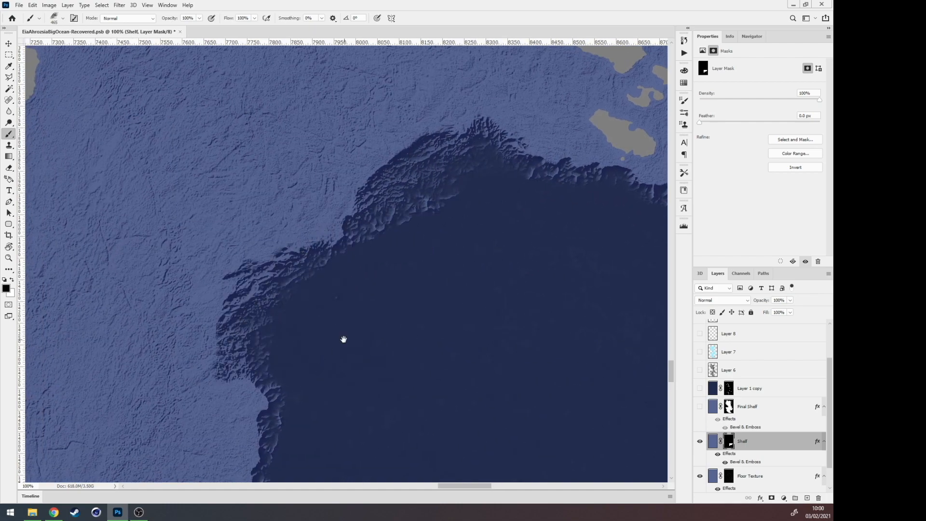
drag(343, 339, 336, 236)
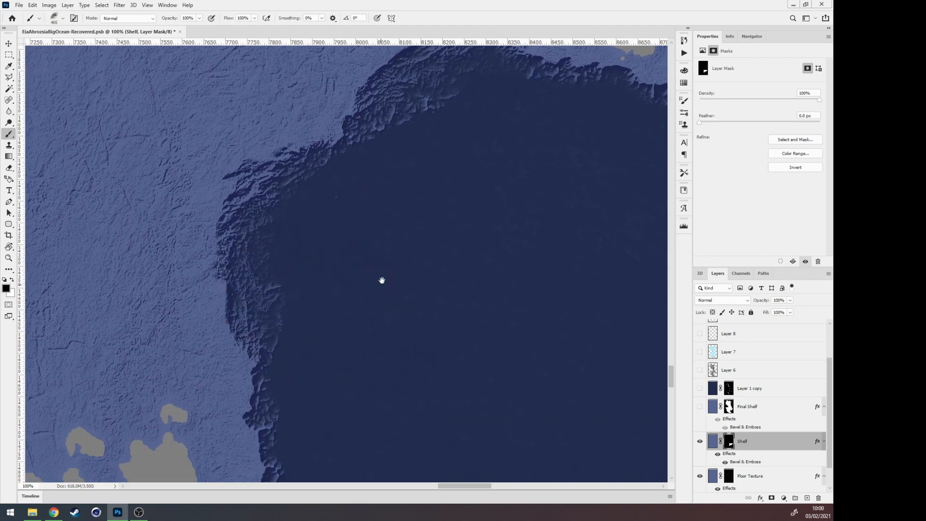
Step: Stamp ridged slopes along the northern shelf edge, past the small offshore island and the large peninsula to the eastern coast
drag(383, 277, 3, 374)
drag(430, 267, 283, 365)
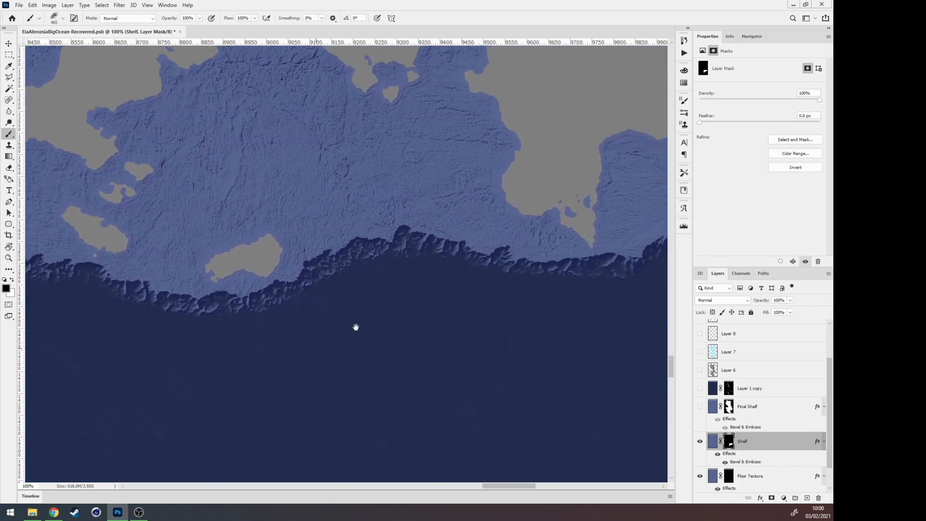
mouse_move(425, 263)
mouse_down()
mouse_move(472, 311)
mouse_move(362, 283)
mouse_move(325, 285)
mouse_move(306, 320)
mouse_move(397, 331)
mouse_up()
mouse_move(480, 274)
mouse_down()
mouse_move(454, 313)
mouse_move(301, 330)
mouse_move(292, 309)
mouse_move(296, 338)
mouse_move(364, 345)
mouse_move(345, 344)
mouse_up()
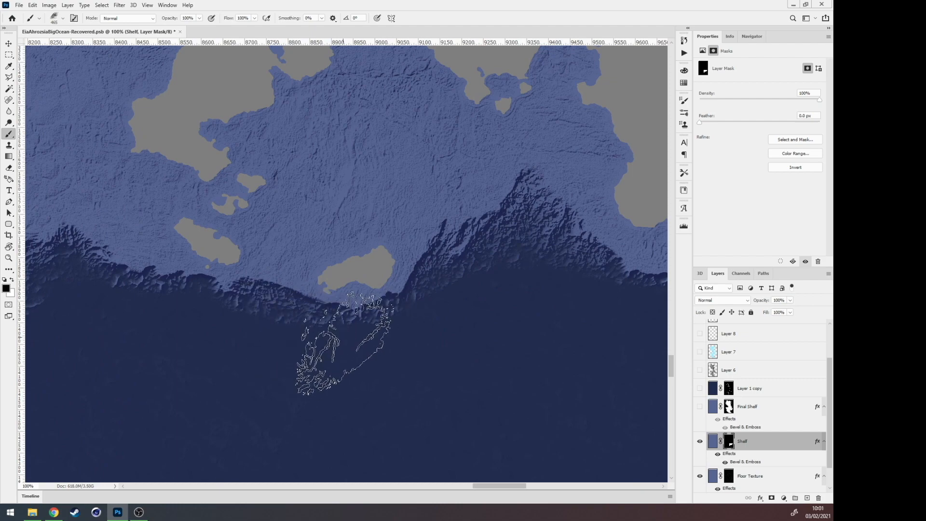
drag(454, 318, 372, 336)
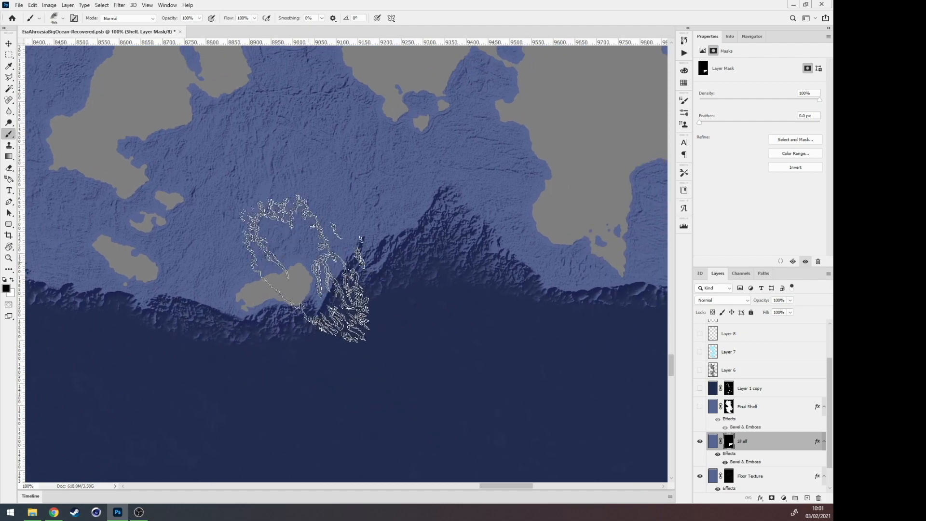
drag(376, 269, 175, 304)
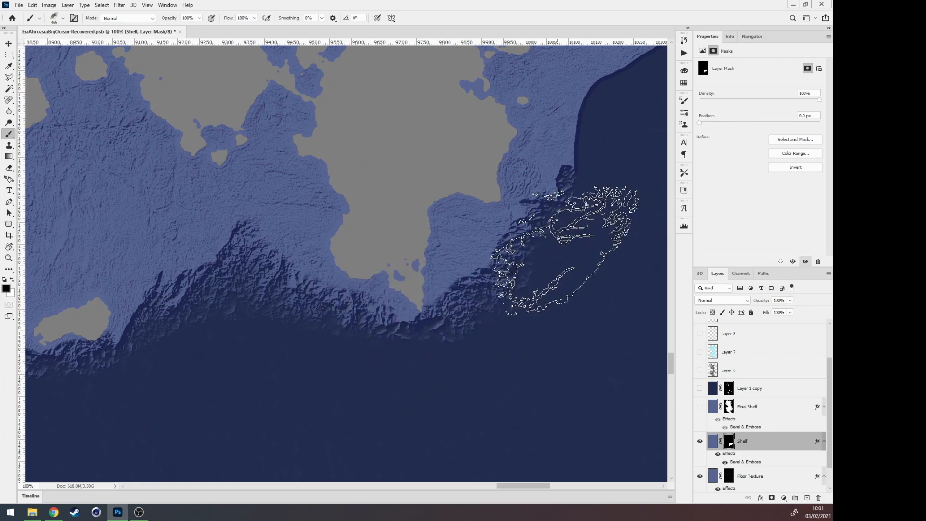
Step: Reselect the 898 px ridged brush tip at its full size and set the brush flow to 20%
drag(236, 280, 470, 259)
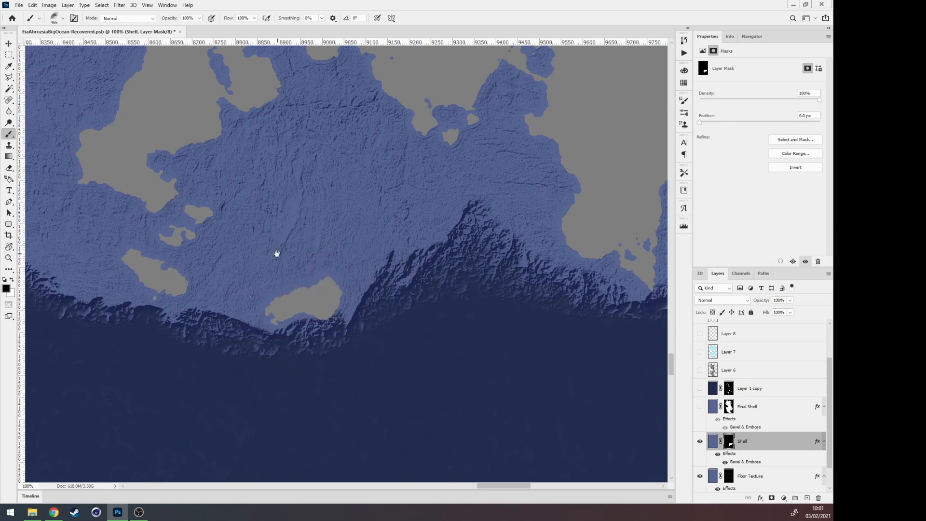
drag(275, 254, 494, 250)
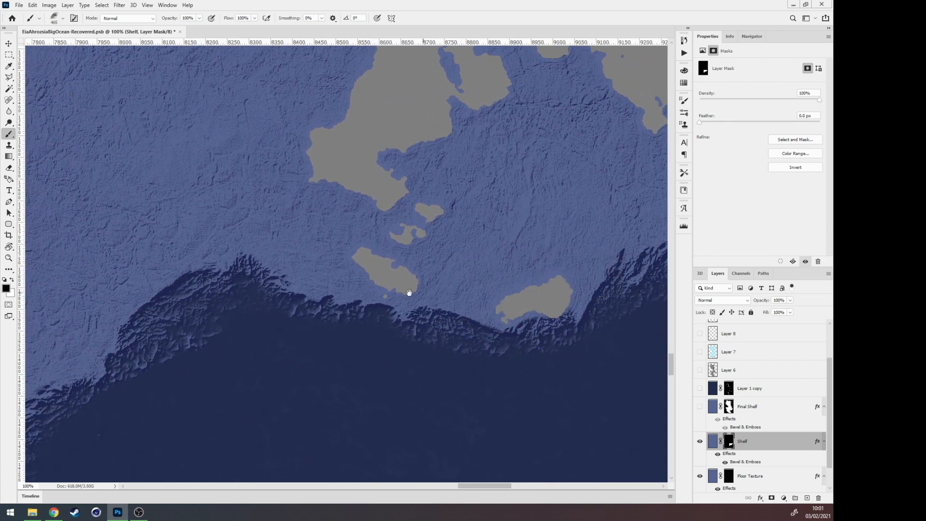
drag(407, 290, 548, 290)
mouse_move(348, 269)
mouse_down()
mouse_move(480, 223)
mouse_move(420, 275)
mouse_move(254, 149)
mouse_up()
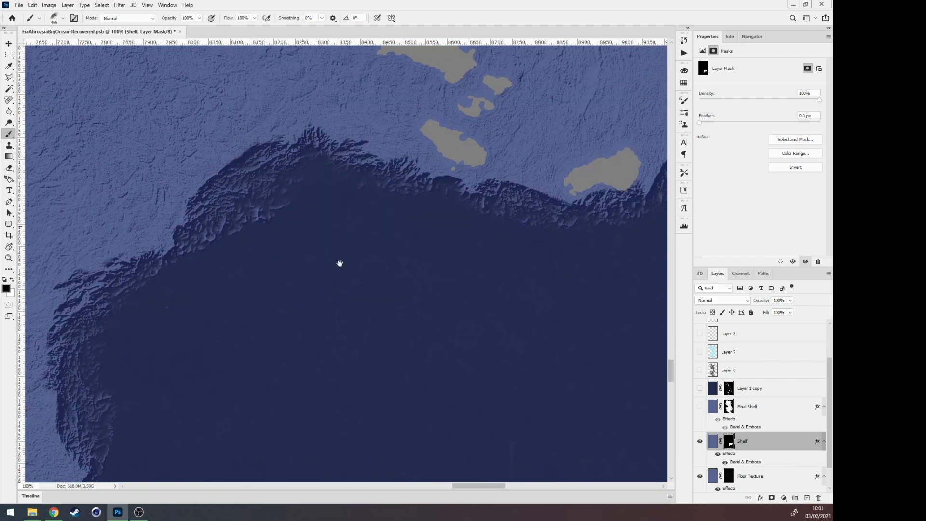
drag(339, 262, 381, 316)
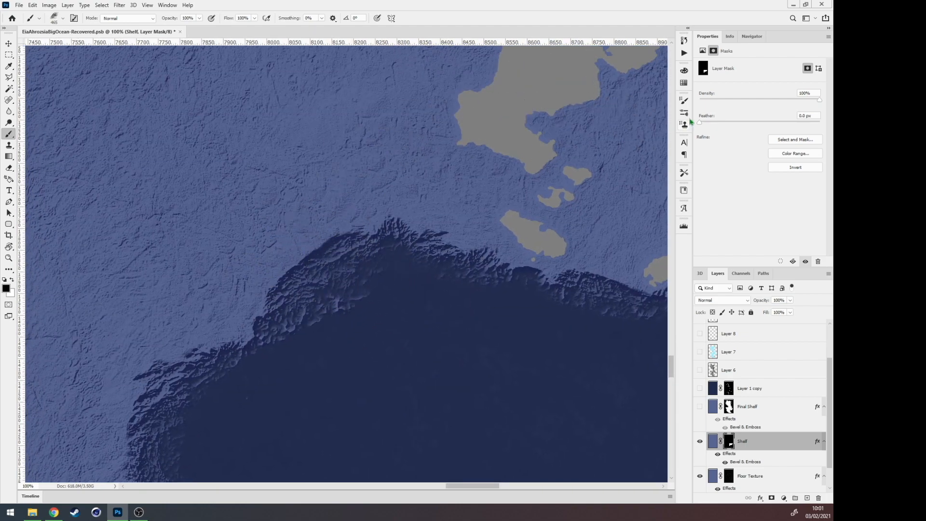
click(687, 101)
click(633, 137)
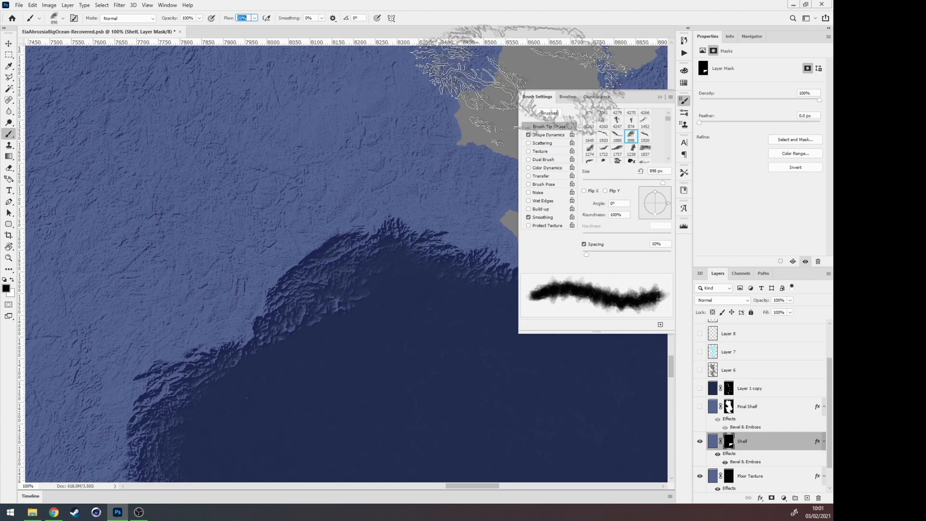
click(659, 98)
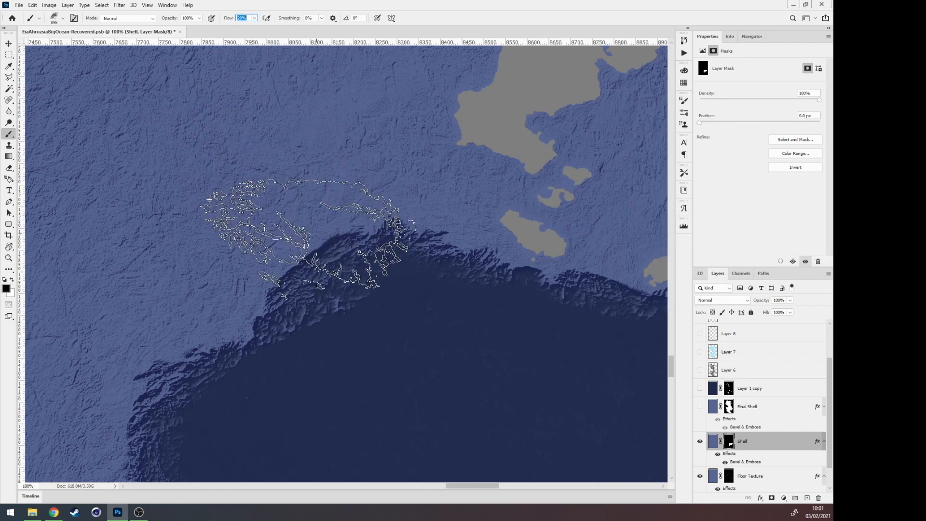
Step: Paint broad ridged terrain across the northwestern and western shelf interior, blending it into the ridged outer edge
mouse_move(306, 231)
mouse_down()
mouse_move(290, 227)
mouse_move(289, 264)
mouse_move(160, 279)
mouse_up()
drag(154, 227, 152, 204)
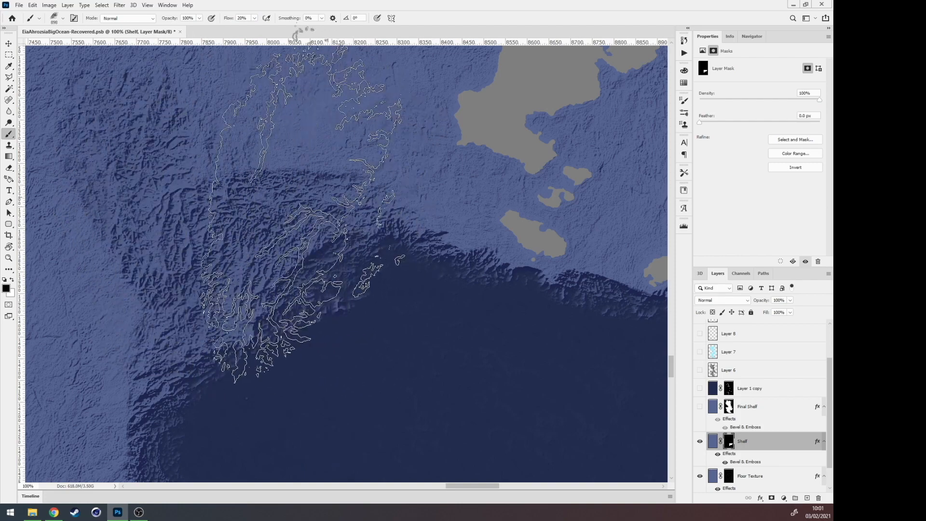
drag(304, 193, 392, 110)
drag(198, 255, 169, 258)
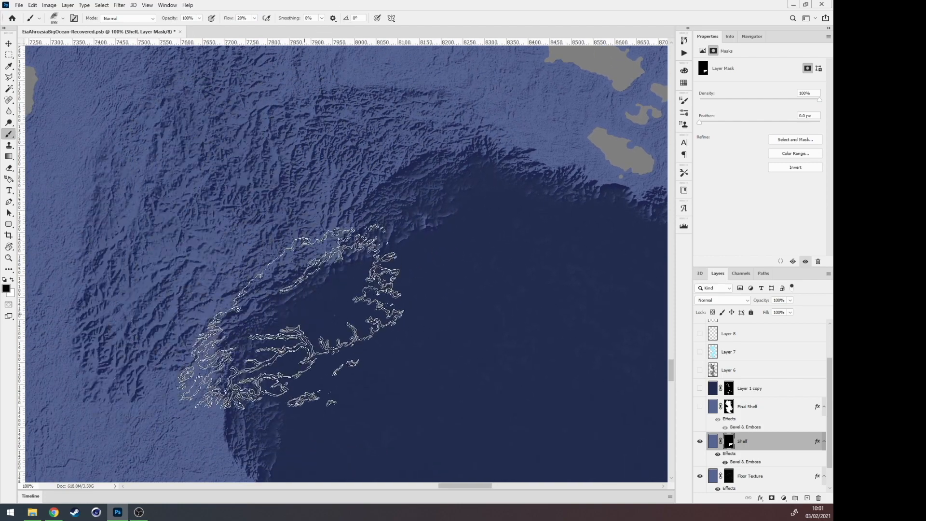
drag(341, 262, 314, 393)
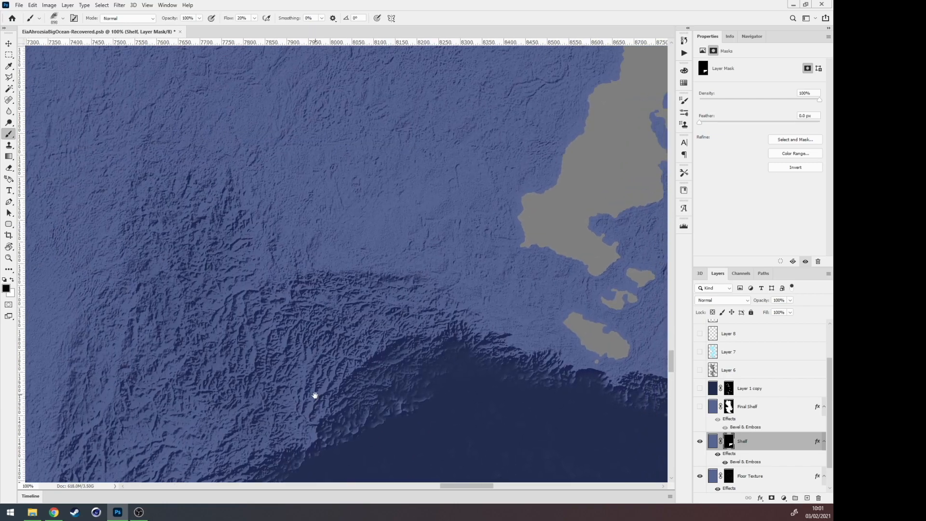
mouse_move(358, 236)
mouse_down()
mouse_move(414, 269)
mouse_move(476, 383)
mouse_move(371, 299)
mouse_up()
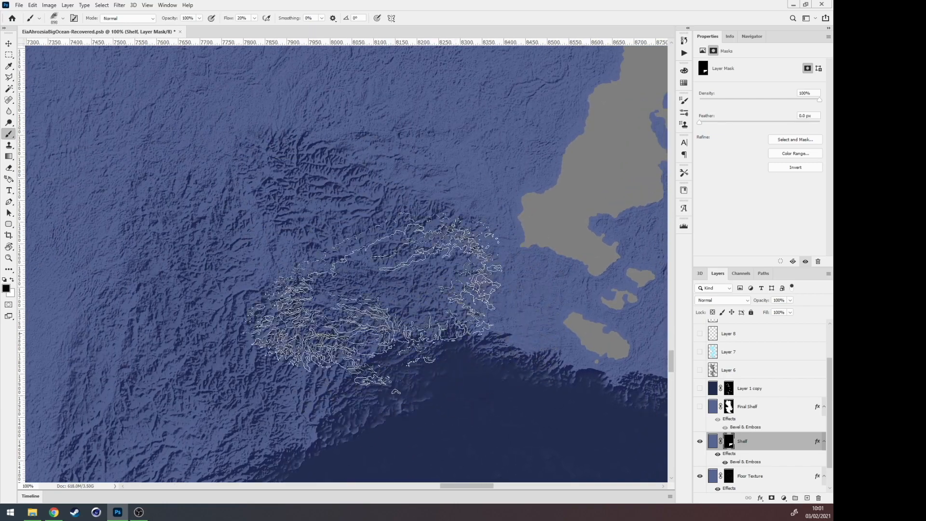
mouse_move(287, 192)
mouse_down()
mouse_move(321, 250)
mouse_move(285, 89)
mouse_move(221, 12)
mouse_up()
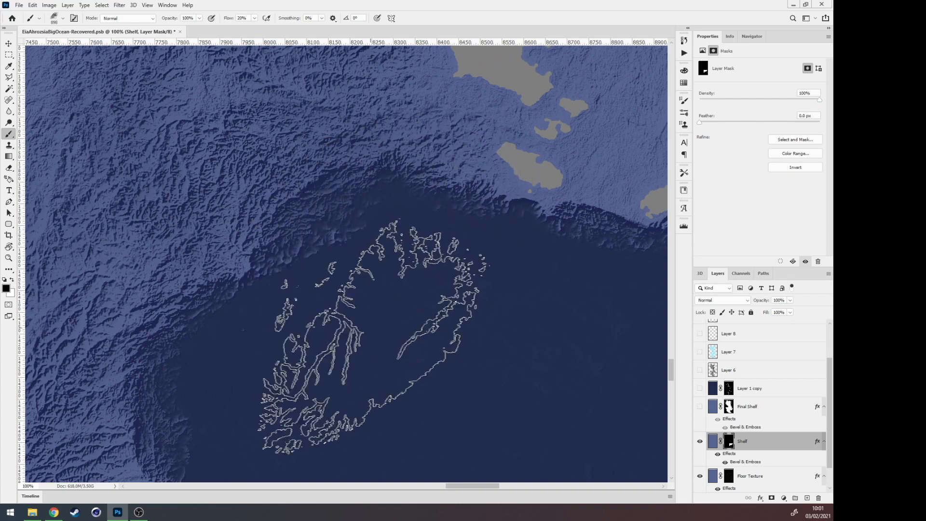
mouse_move(338, 309)
mouse_down()
mouse_move(362, 270)
mouse_move(489, 174)
mouse_move(479, 145)
mouse_up()
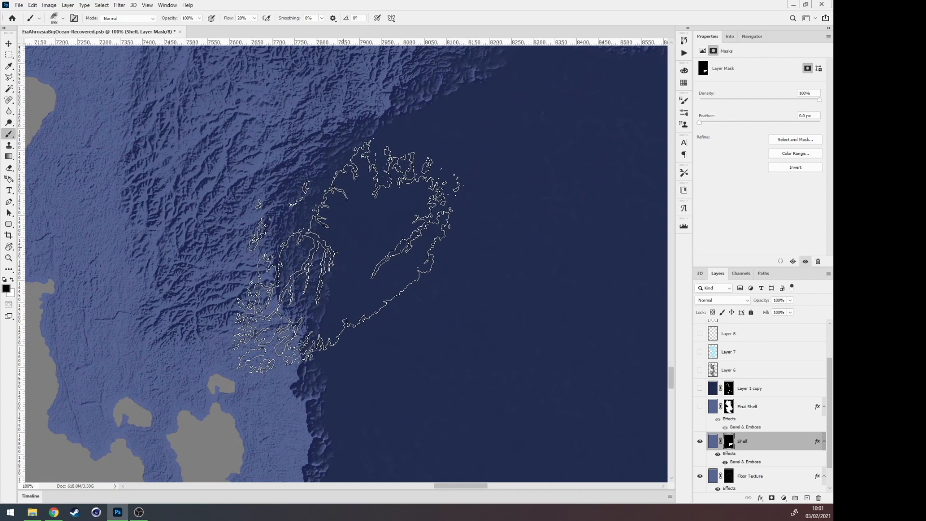
drag(385, 221, 336, 312)
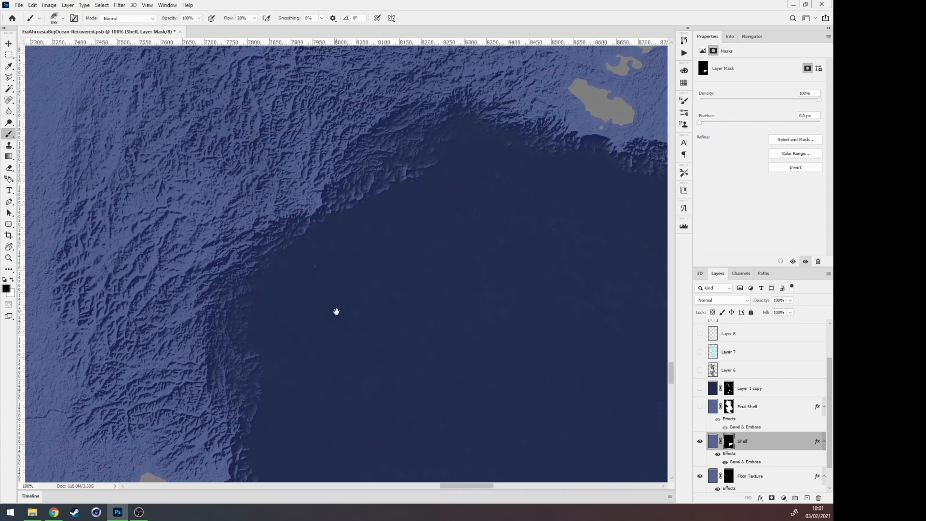
Step: Examine the ridged shelf terrain from the northern islands back along the edge to the southwestern coast
drag(410, 244, 250, 361)
drag(368, 252, 354, 179)
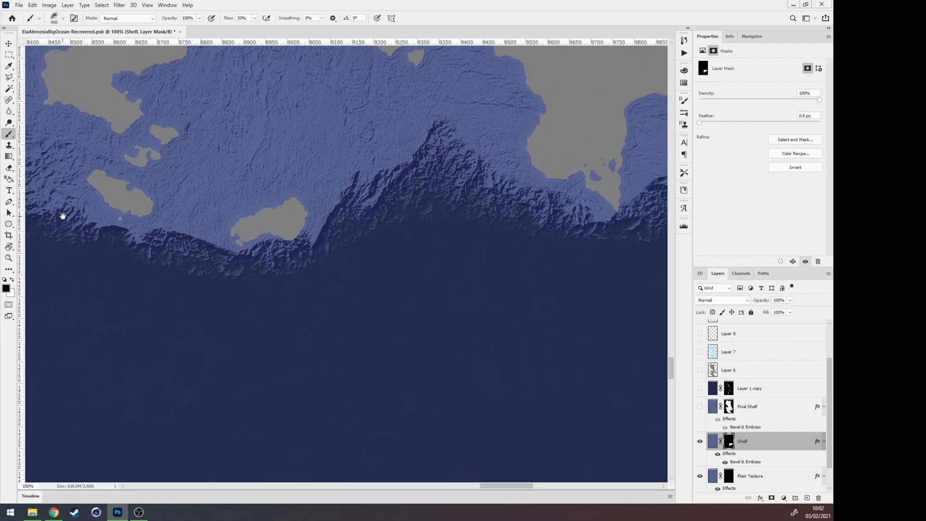
drag(273, 238, 184, 191)
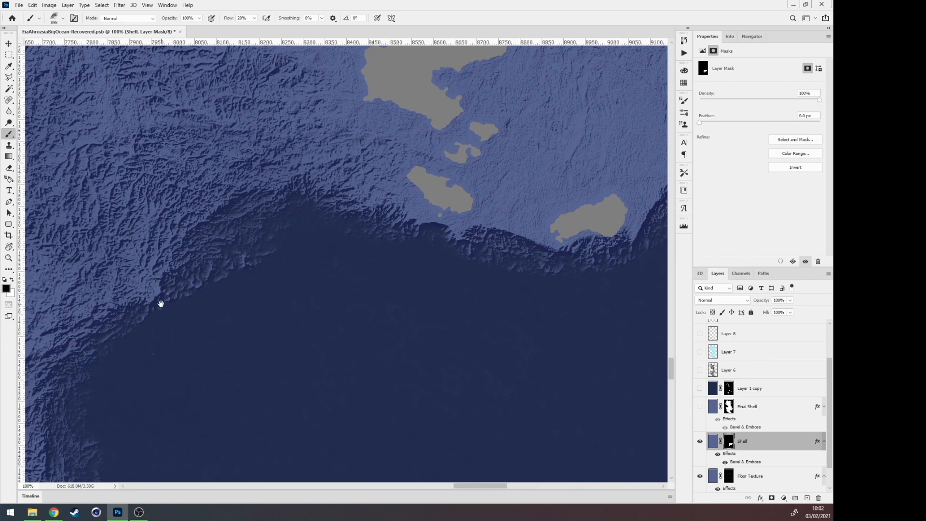
mouse_move(159, 302)
mouse_down()
mouse_move(279, 188)
mouse_move(282, 145)
mouse_move(233, 165)
mouse_move(204, 238)
mouse_move(244, 306)
mouse_up()
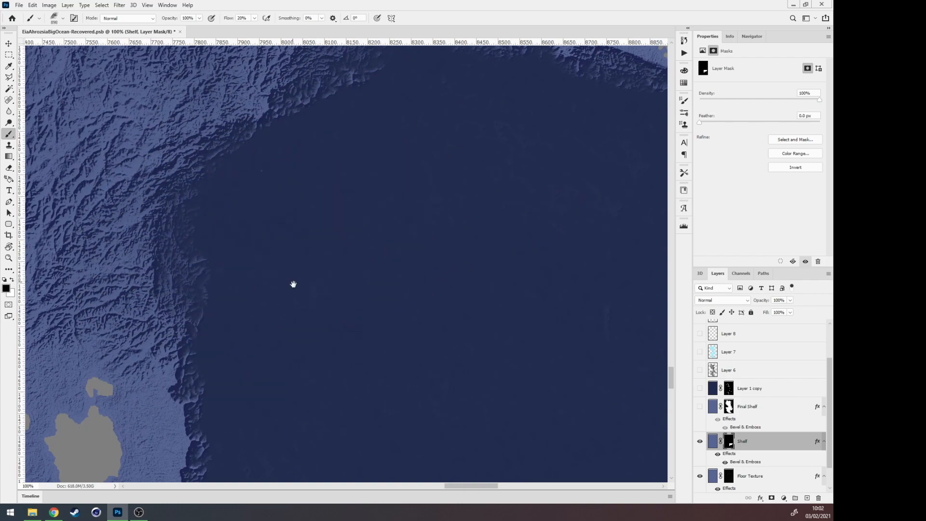
scroll(294, 283, down, 5)
drag(208, 217, 206, 207)
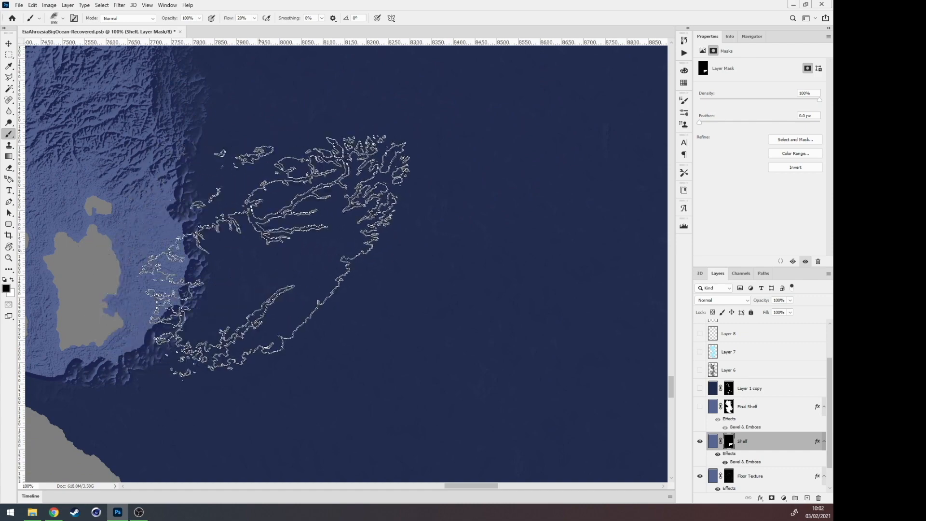
drag(263, 255, 241, 342)
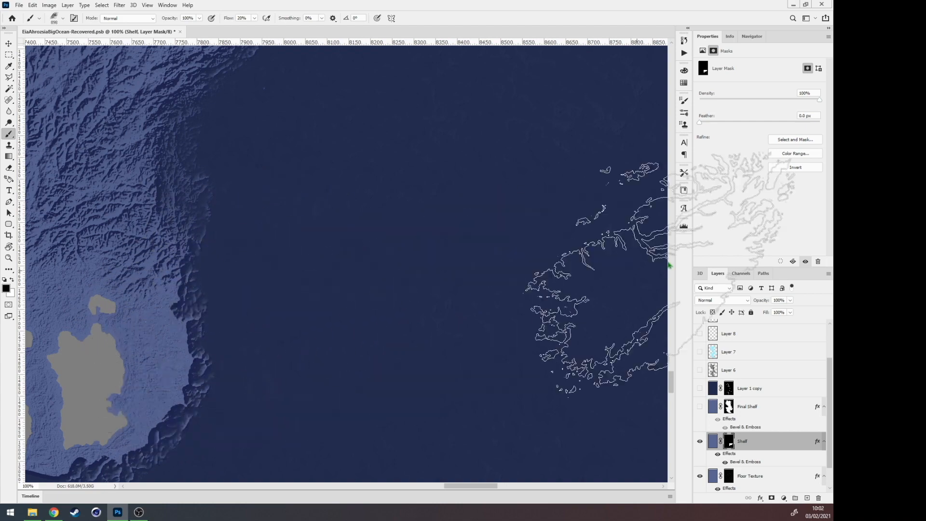
Step: Choose the 4279 px rugged brush tip, reduce its size to 504 px and set the flow to 4%
click(683, 102)
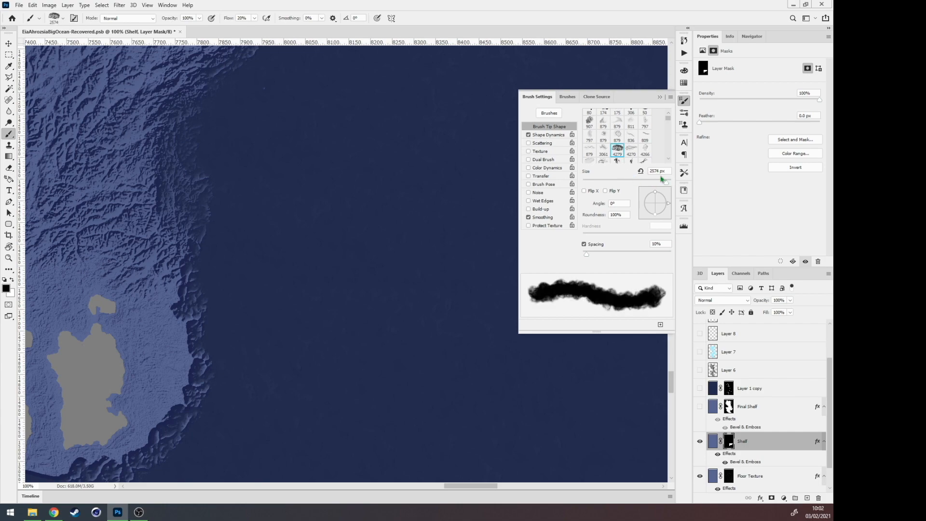
mouse_move(259, 191)
mouse_down()
mouse_move(272, 289)
mouse_move(325, 114)
mouse_up()
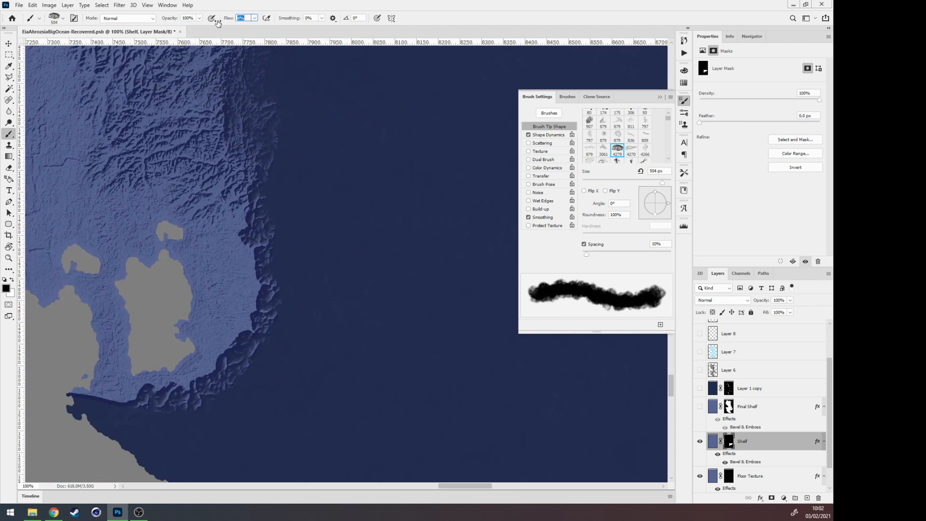
mouse_move(253, 264)
mouse_down()
mouse_move(260, 286)
mouse_move(269, 267)
mouse_move(302, 267)
mouse_up()
Step: View the Shelf layer's mask on its own along the western edge, restore the map view and reselect the mask
alt+click(729, 445)
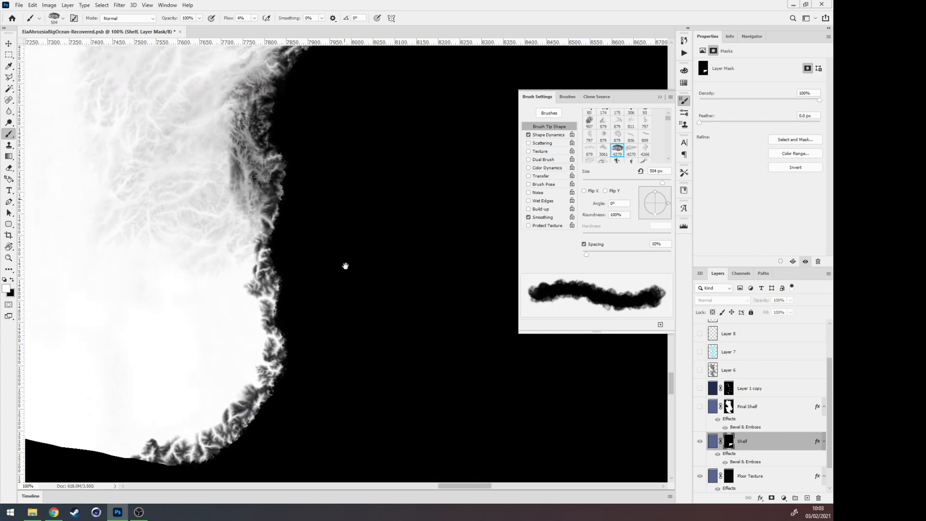
drag(345, 266, 361, 104)
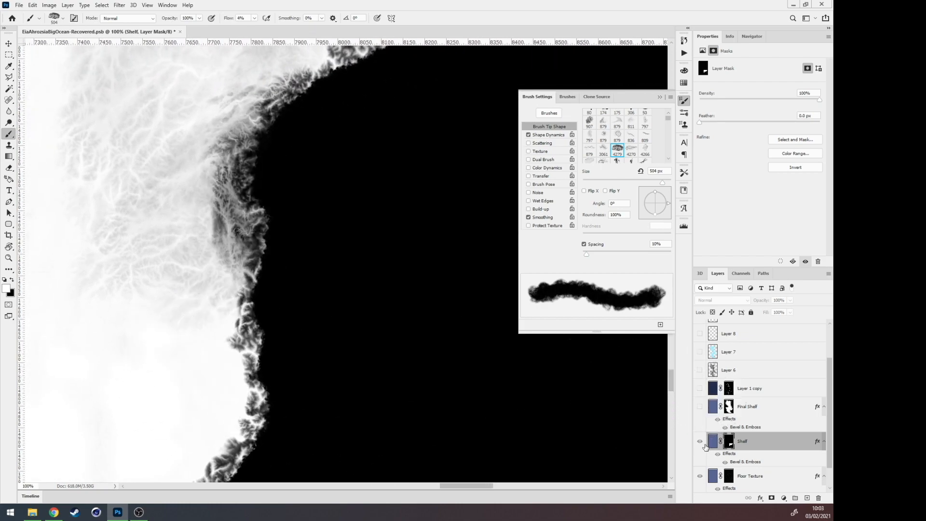
click(713, 443)
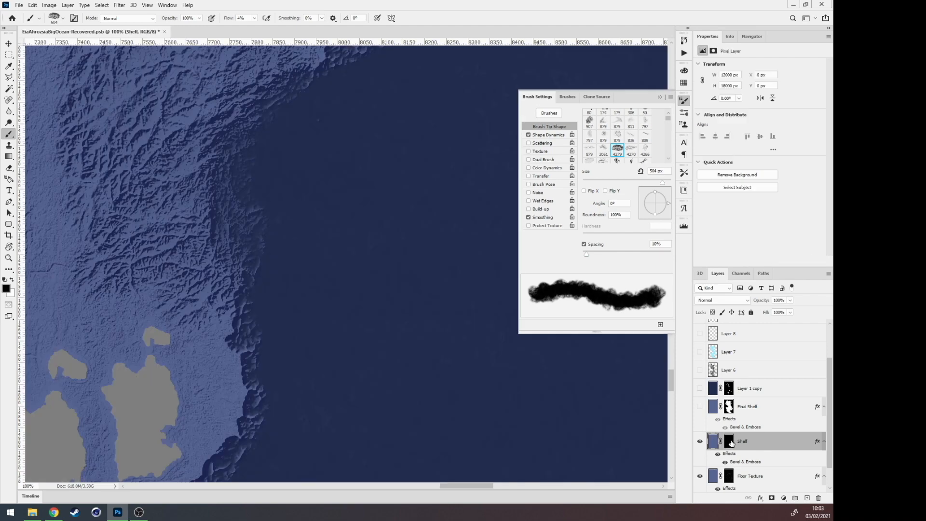
click(729, 442)
Step: Paint faint white rugged slopes on the Shelf mask just outside the western shelf edge at 4% flow
drag(298, 277, 302, 254)
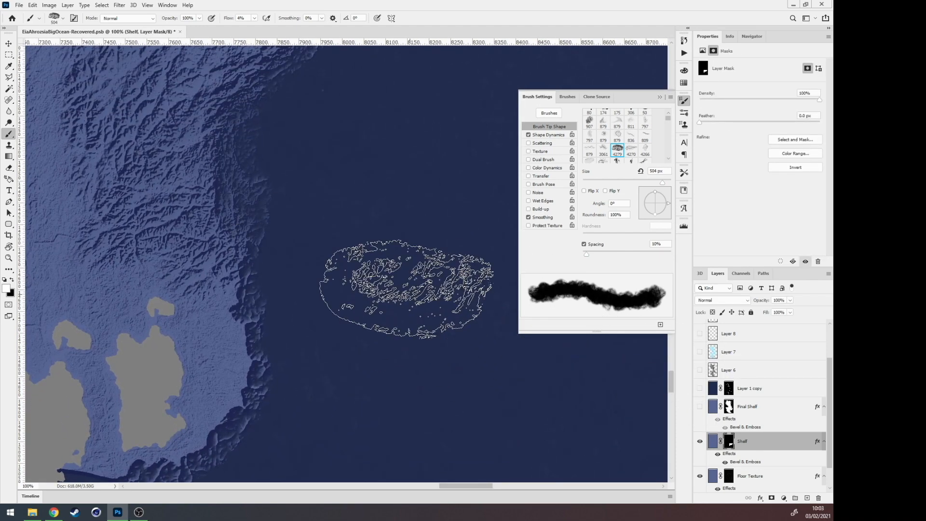
drag(273, 319, 266, 326)
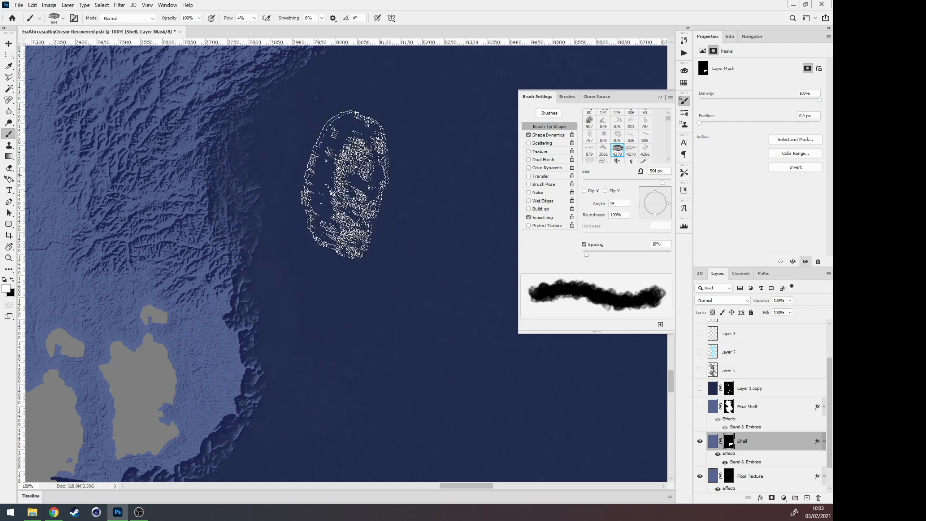
drag(397, 188, 341, 377)
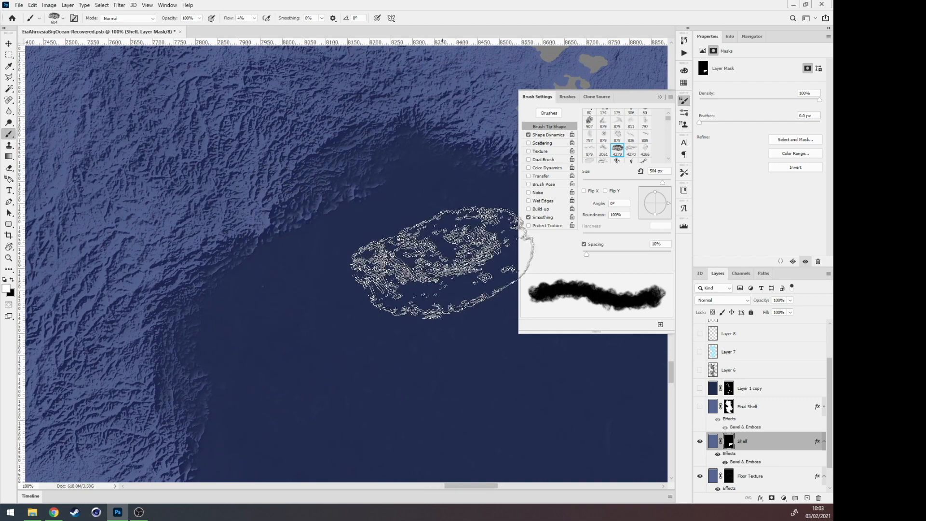
Step: Raise the brush flow to 20% and paint rugged slopes outside the shelf edge from the southwestern coast past the islands with the 504 px tip
drag(389, 259, 264, 336)
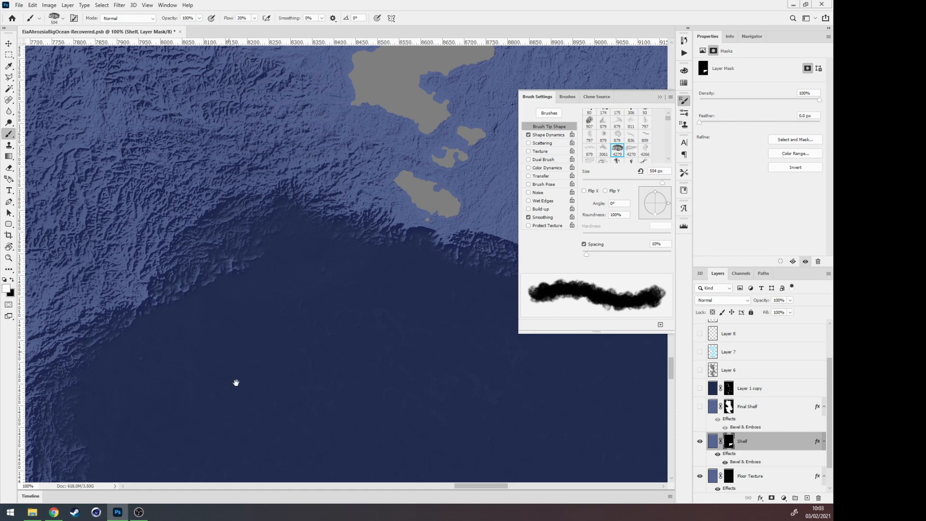
mouse_move(236, 382)
mouse_down()
mouse_move(317, 228)
mouse_move(339, 114)
mouse_up()
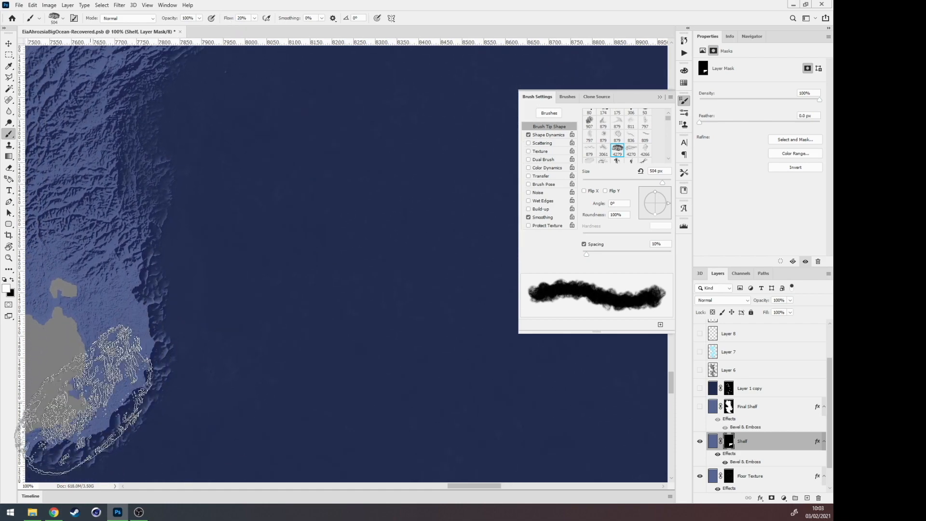
click(165, 403)
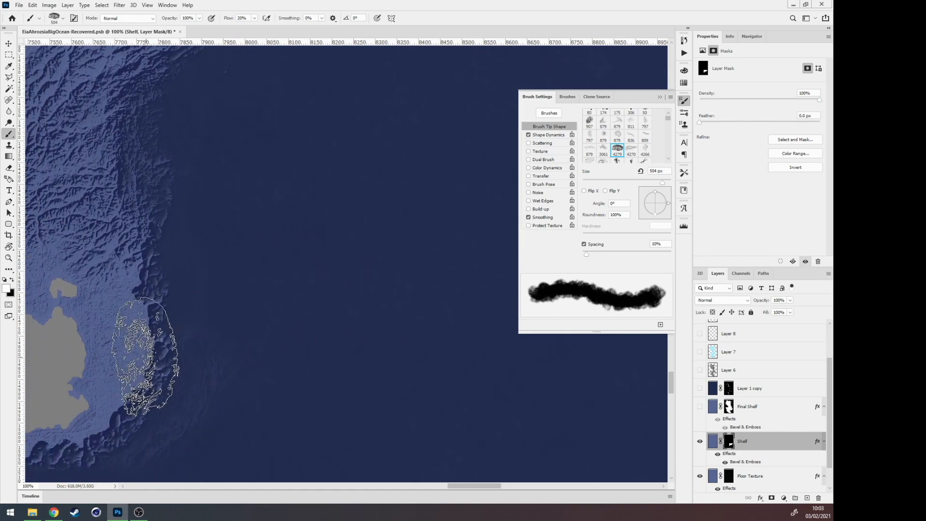
drag(161, 316, 167, 244)
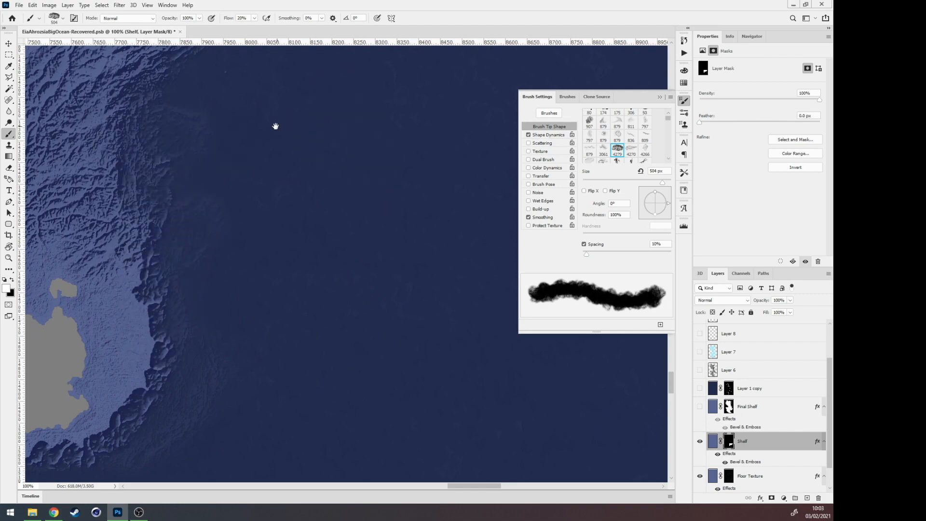
mouse_move(275, 131)
mouse_down()
mouse_move(271, 247)
mouse_move(205, 242)
mouse_move(189, 228)
mouse_up()
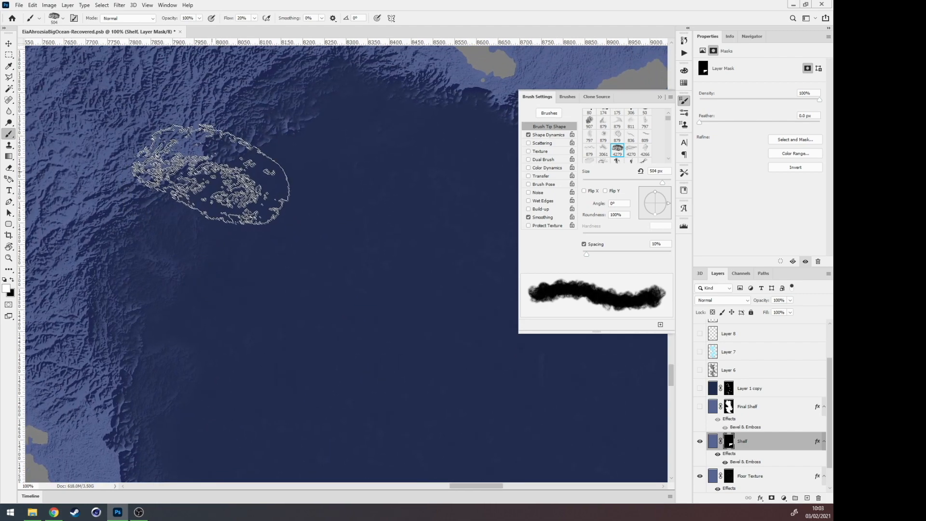
drag(405, 155, 209, 267)
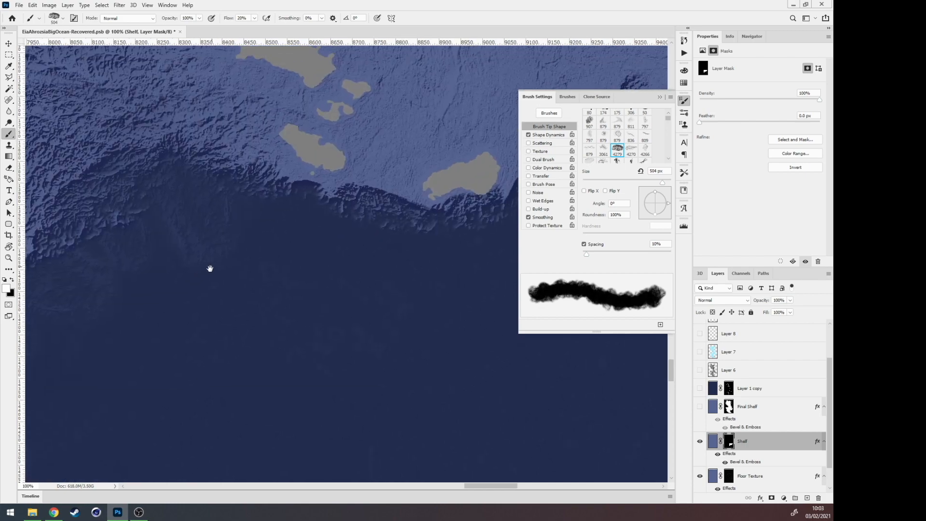
mouse_move(362, 227)
mouse_down()
mouse_move(352, 268)
mouse_move(233, 306)
mouse_move(253, 302)
mouse_up()
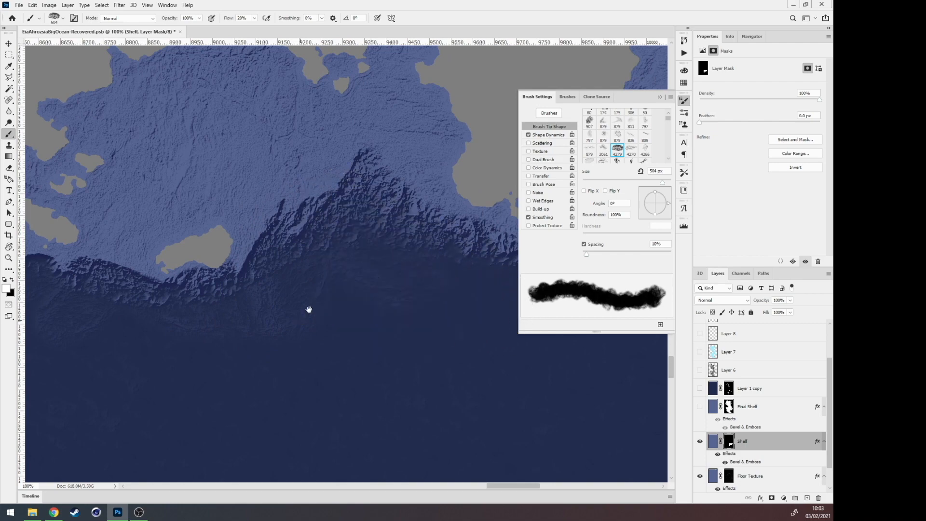
drag(309, 310, 537, 234)
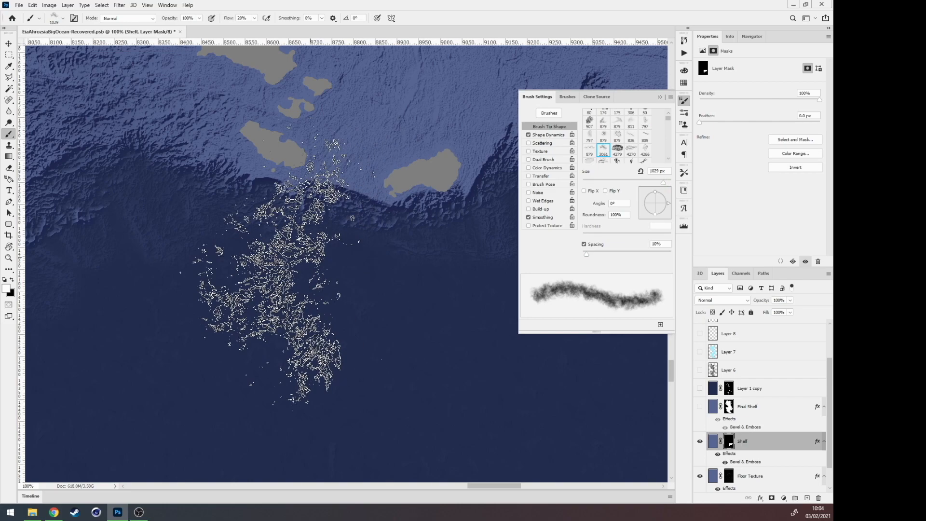
Step: Choose the 3061 px brush tip at 1029 px and paint faint slope texture on the Shelf mask below the islands at 20% flow
drag(297, 241, 514, 169)
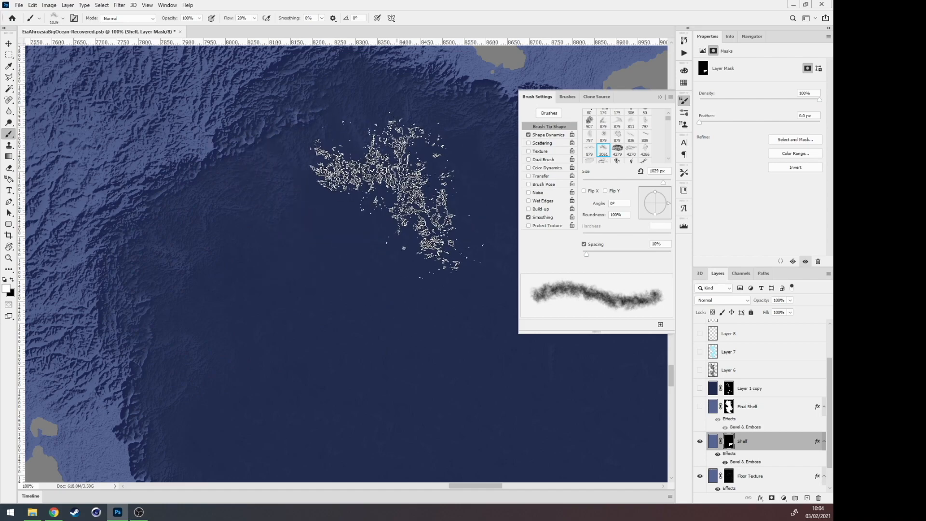
drag(241, 225, 116, 297)
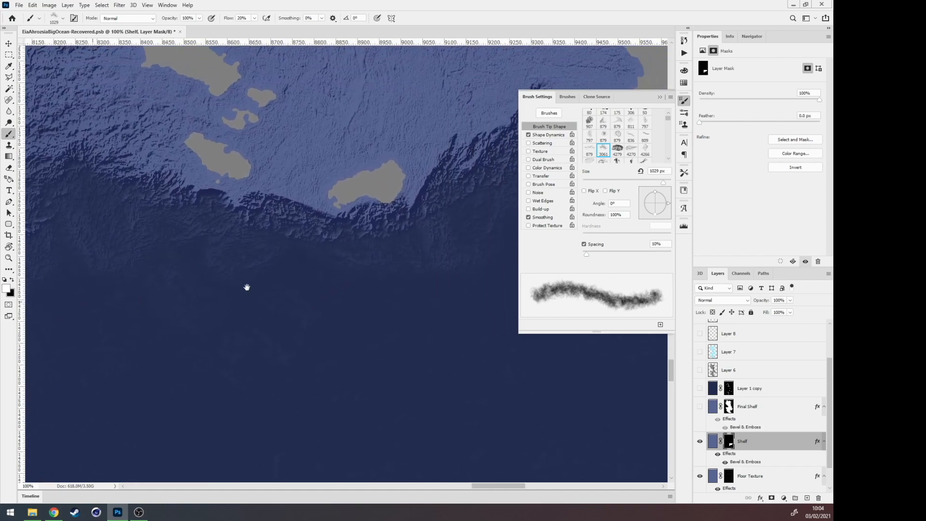
drag(393, 266, 293, 314)
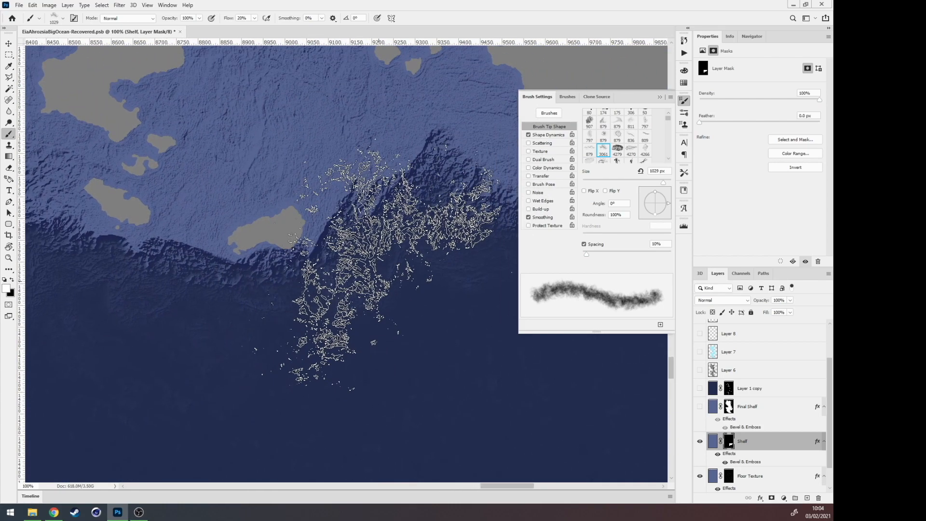
drag(374, 302, 182, 306)
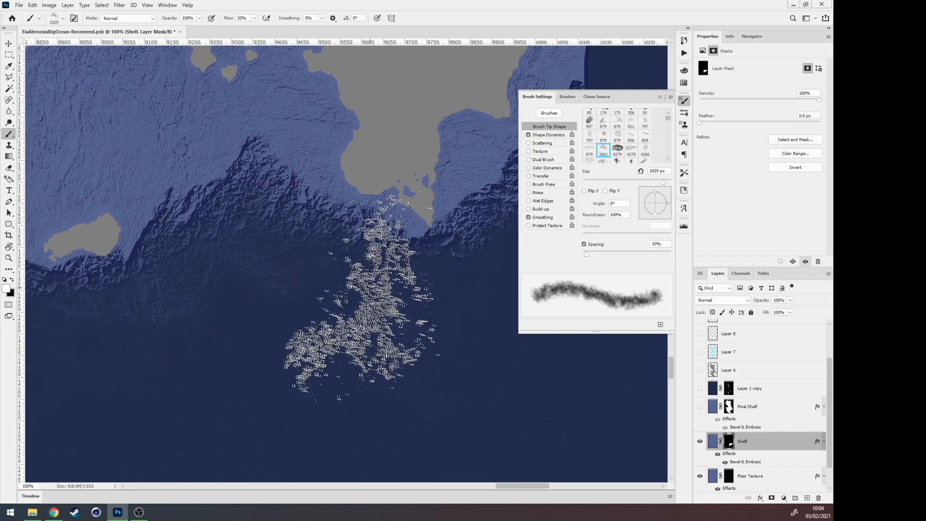
drag(257, 275, 520, 256)
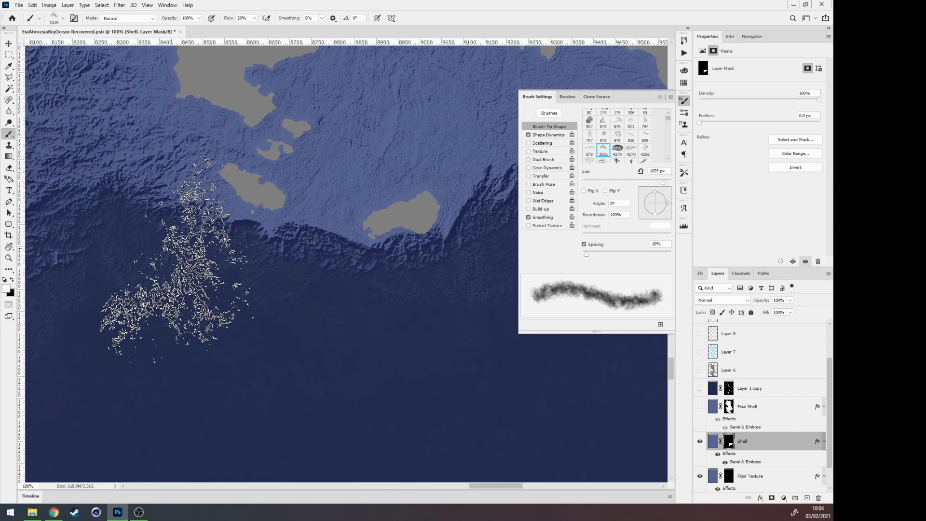
drag(192, 259, 409, 157)
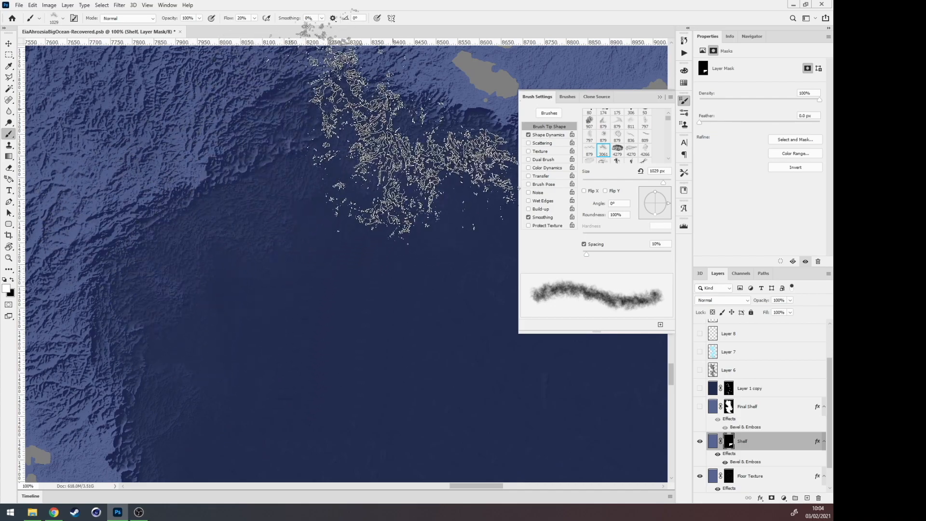
Step: Extend the faint 1029 px slope texture farther into the deep ocean off the western bay and around the southern peninsula
drag(247, 304, 304, 340)
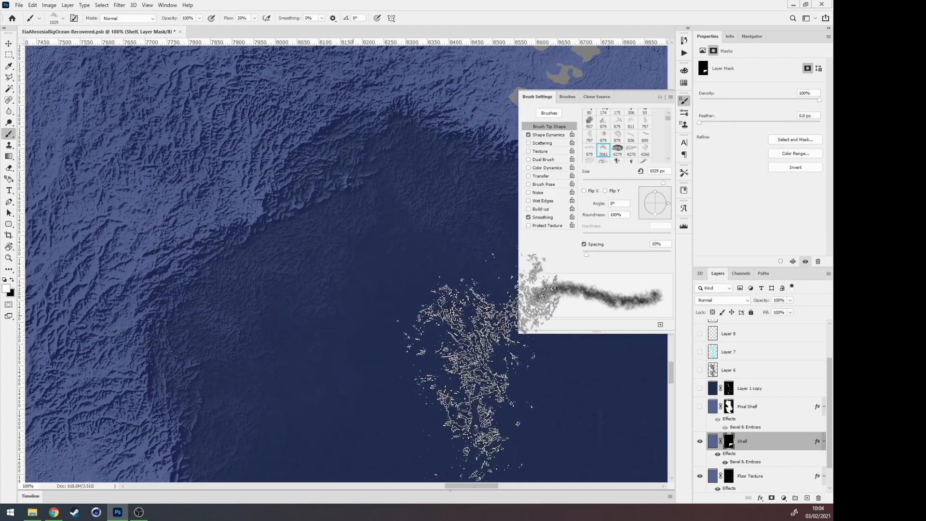
drag(325, 325, 280, 56)
mouse_move(213, 277)
mouse_down()
mouse_move(223, 221)
mouse_move(204, 233)
mouse_up()
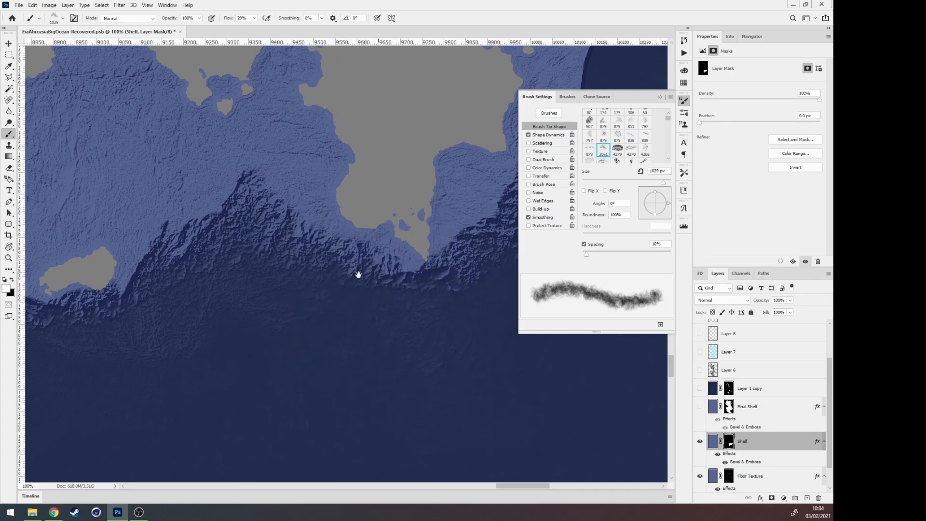
drag(359, 275, 181, 352)
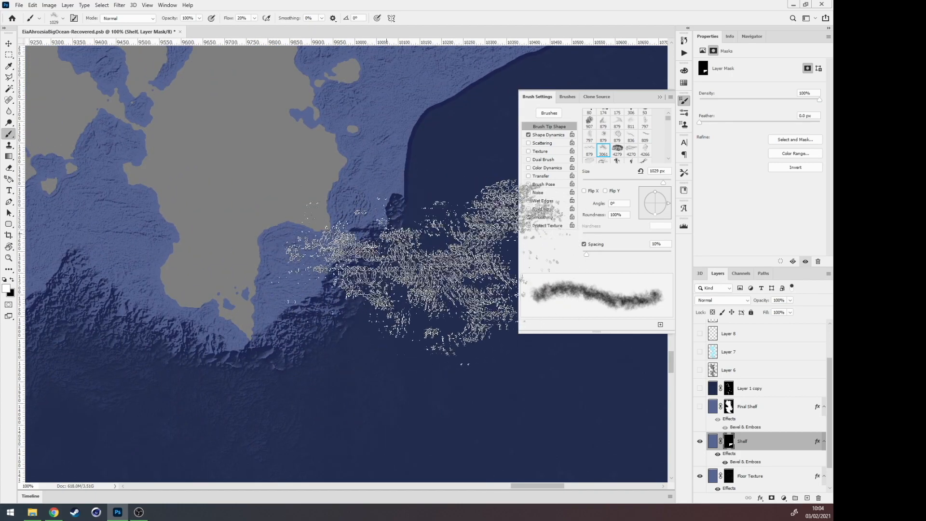
drag(341, 182, 521, 139)
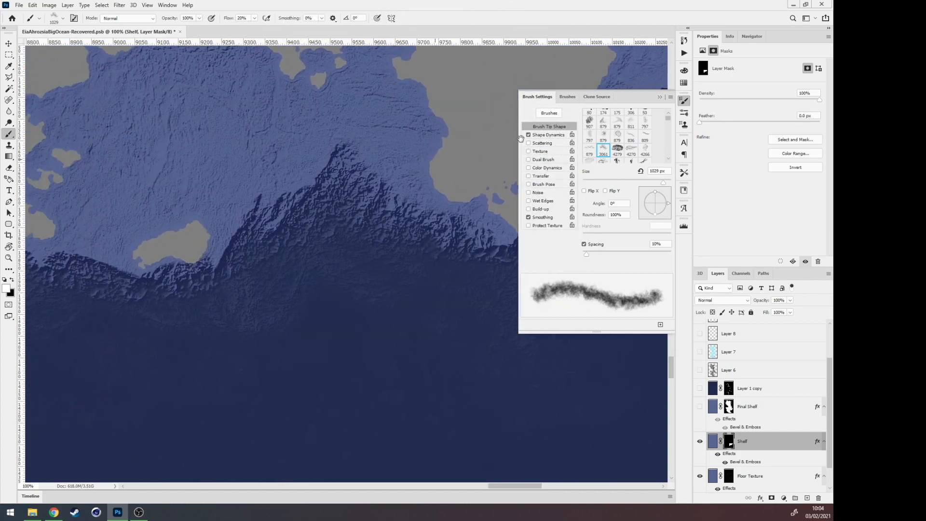
drag(258, 258, 506, 225)
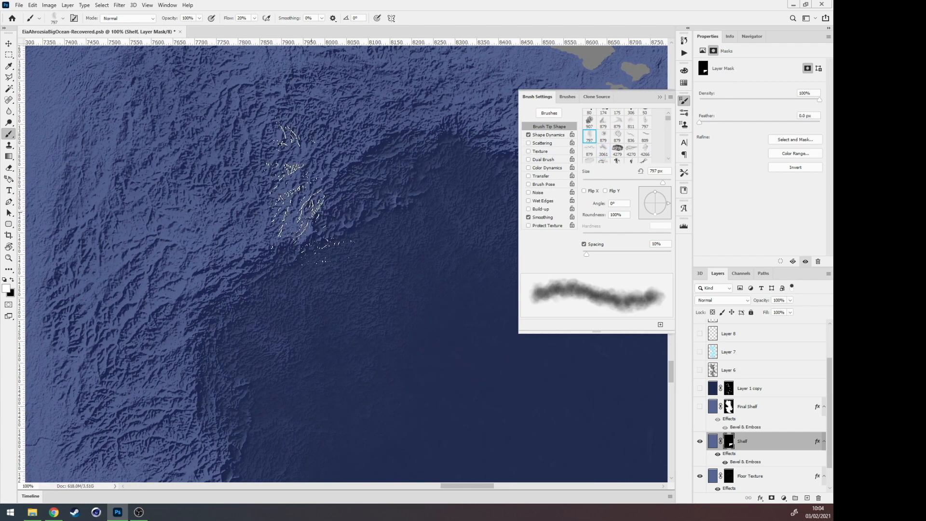
Step: Choose the 797 px brush tip, set the flow to 65% and paint fine ridges on the Shelf mask from the western bay to the southern peninsula
drag(321, 363, 289, 246)
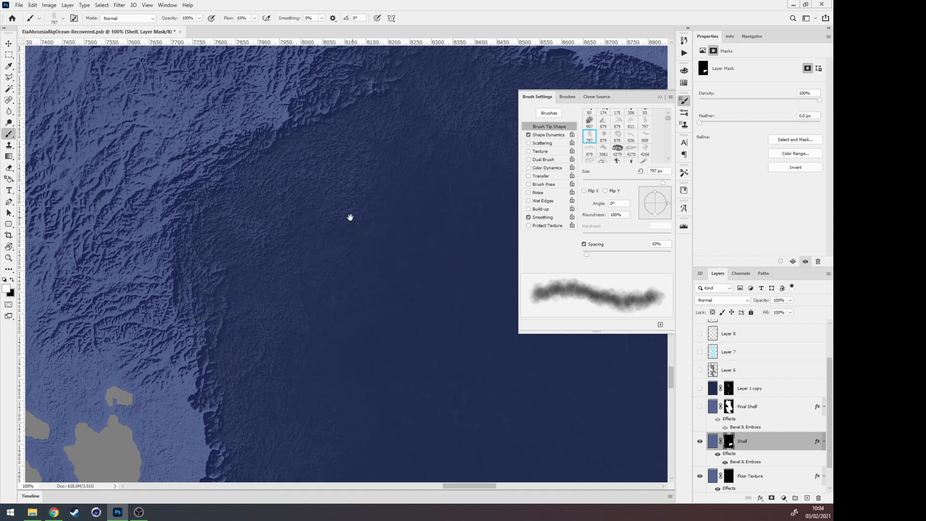
drag(350, 217, 218, 340)
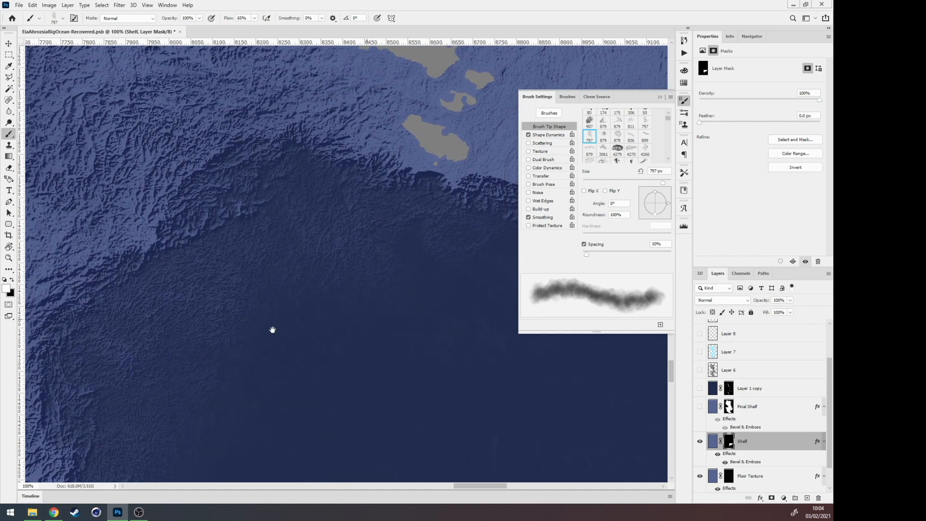
drag(273, 329, 249, 329)
drag(362, 326, 242, 350)
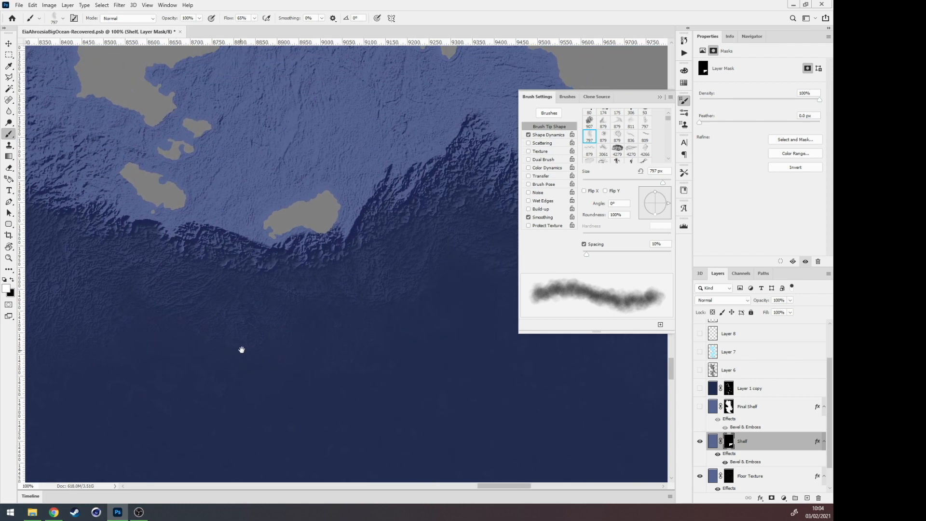
mouse_move(447, 306)
mouse_down()
mouse_move(299, 321)
mouse_move(202, 352)
mouse_up()
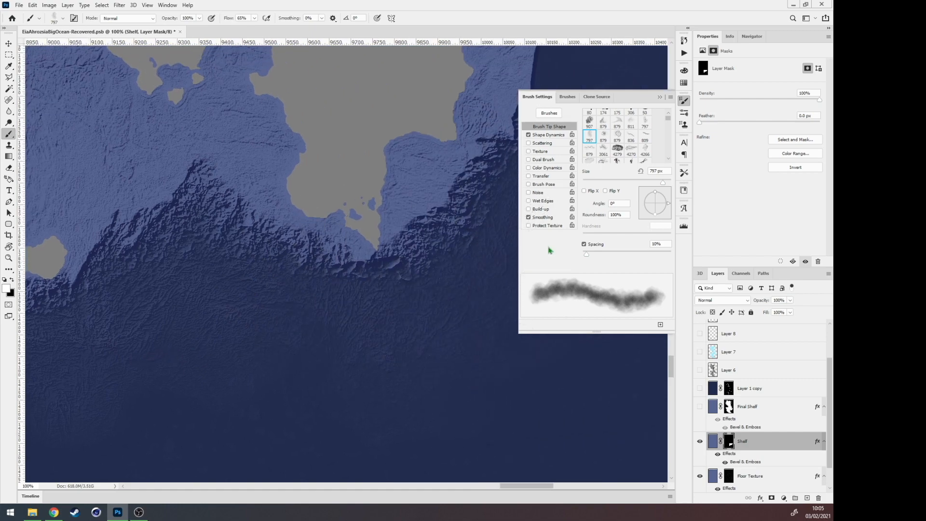
Step: Continue the fine 797 px ridges along the lower slopes from the southern peninsula back to the western bay
drag(286, 246, 394, 222)
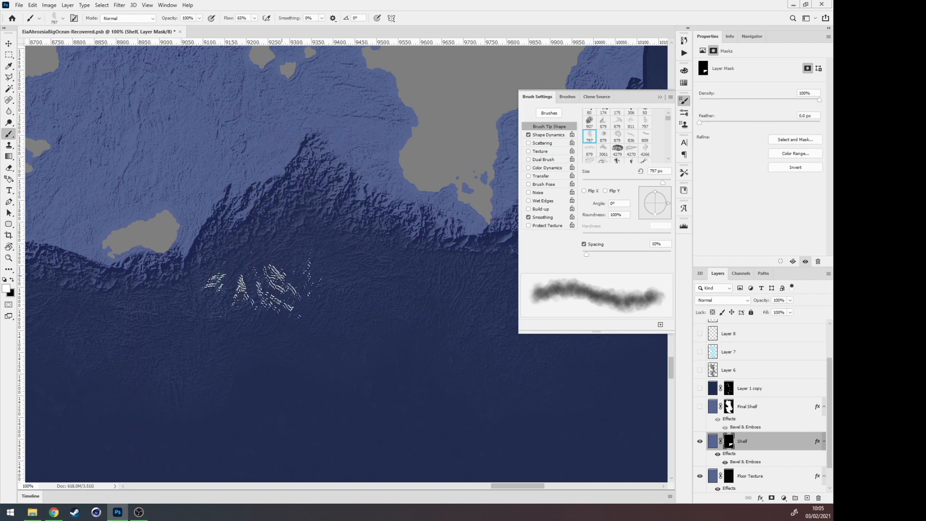
drag(251, 314, 341, 295)
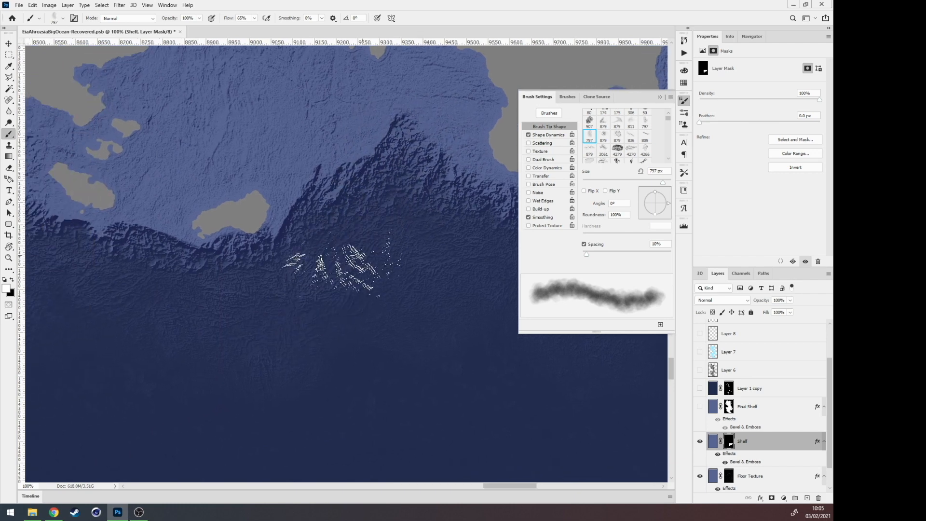
mouse_move(256, 292)
mouse_down()
mouse_move(293, 277)
mouse_move(511, 265)
mouse_up()
drag(254, 267, 449, 198)
mouse_move(393, 374)
mouse_down()
mouse_move(332, 135)
mouse_move(309, 140)
mouse_move(254, 345)
mouse_move(259, 366)
mouse_move(338, 399)
mouse_up()
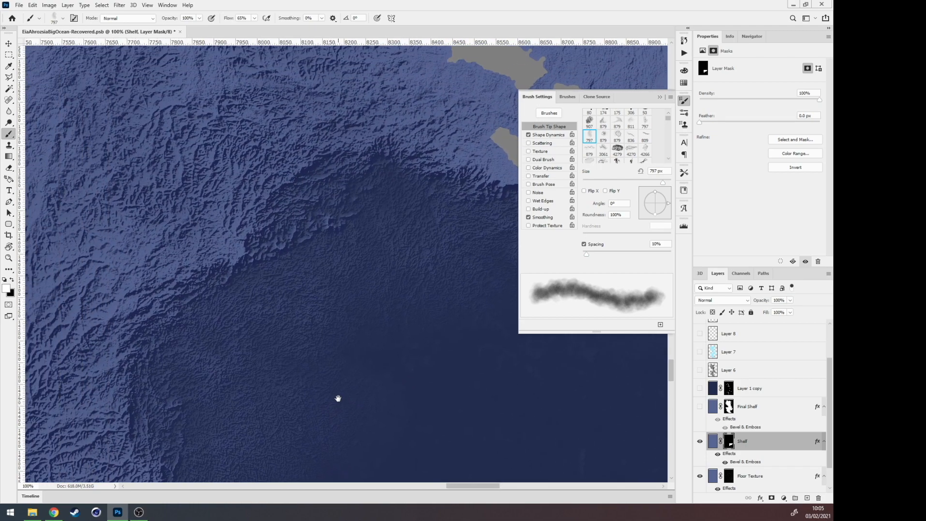
Step: Collapse the brush settings and examine the textured shelf and its fading slopes at about 51% zoom
click(659, 98)
scroll(400, 219, down, 2)
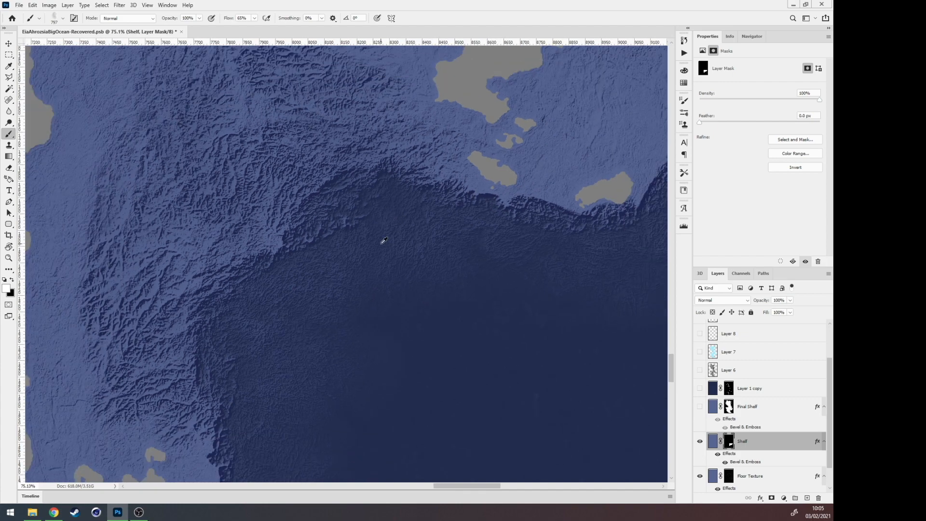
scroll(386, 237, down, 1)
scroll(413, 211, down, 1)
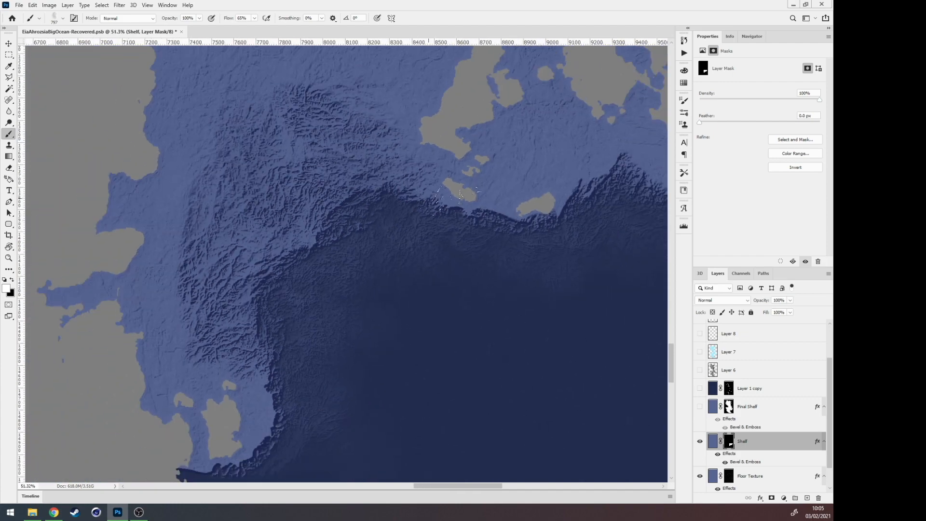
drag(428, 177, 341, 235)
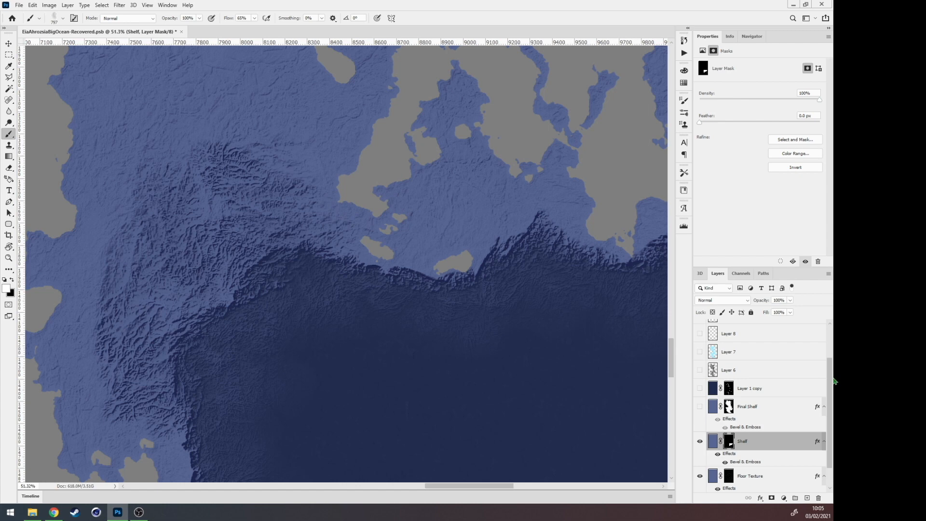
Step: Show and select Layer 10, and examine its finished ocean floor northward along the eastern coast
scroll(755, 358, up, 2)
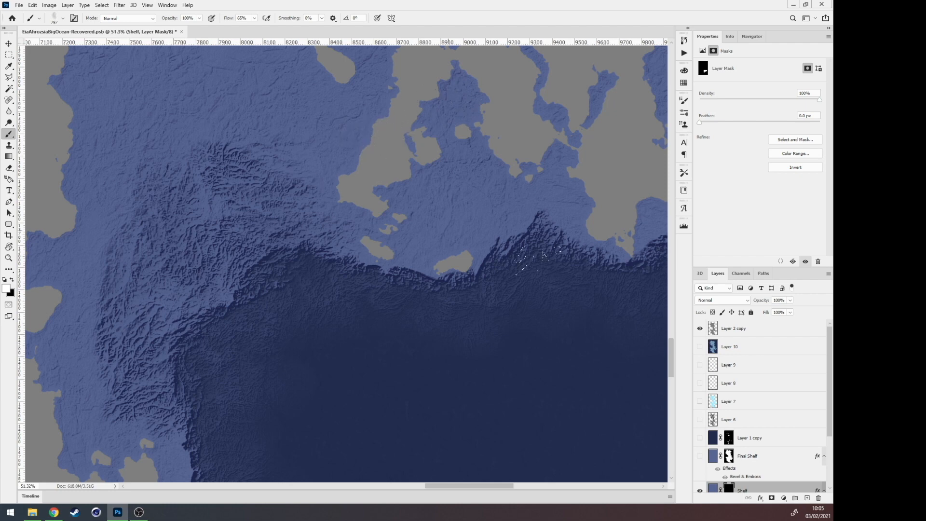
click(701, 351)
drag(457, 200, 71, 401)
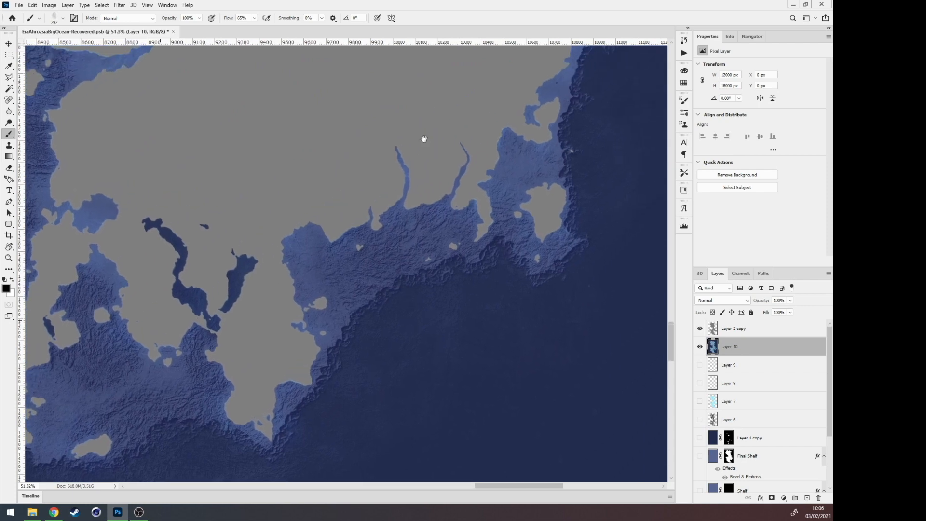
mouse_move(424, 141)
mouse_down()
mouse_move(424, 230)
mouse_move(349, 310)
mouse_up()
mouse_move(329, 77)
mouse_down()
mouse_move(325, 114)
mouse_move(373, 299)
mouse_up()
drag(371, 154, 372, 205)
mouse_move(381, 92)
mouse_down()
mouse_move(438, 275)
mouse_move(481, 306)
mouse_up()
drag(392, 183, 334, 351)
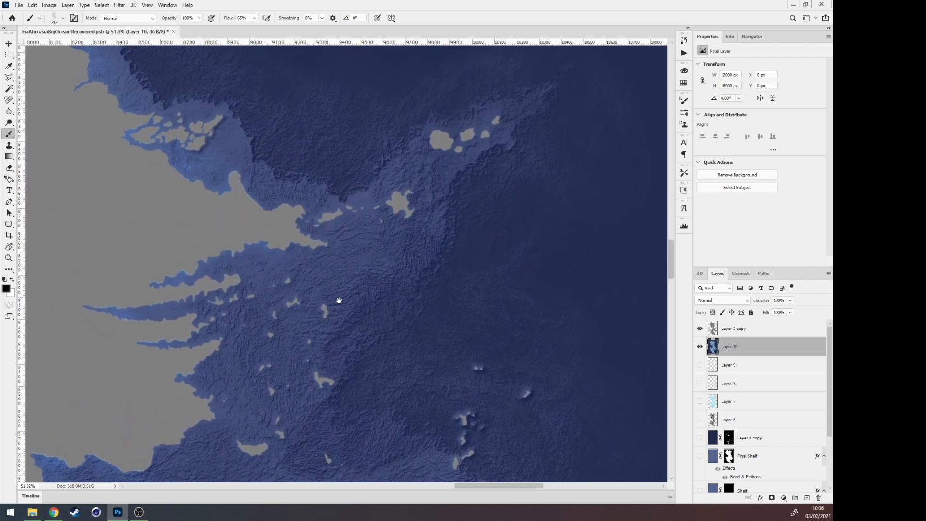
drag(268, 167, 358, 338)
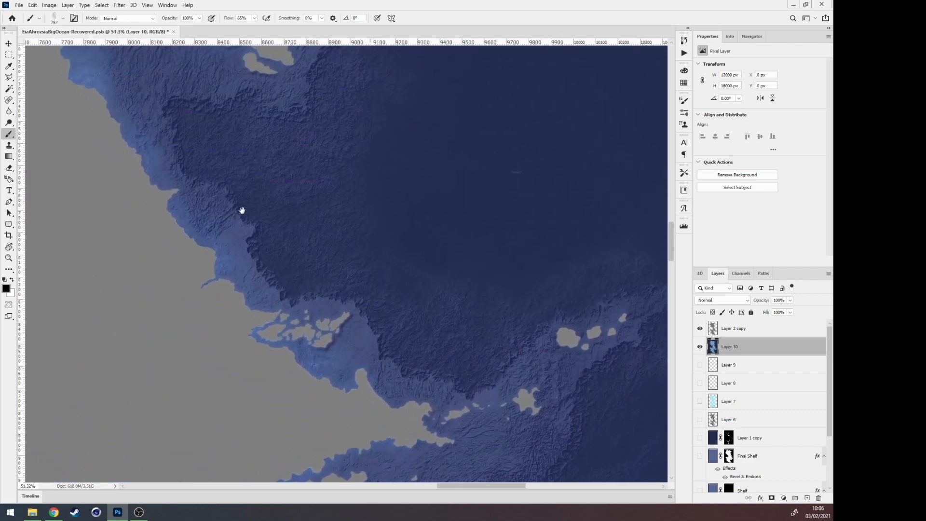
drag(256, 165, 341, 333)
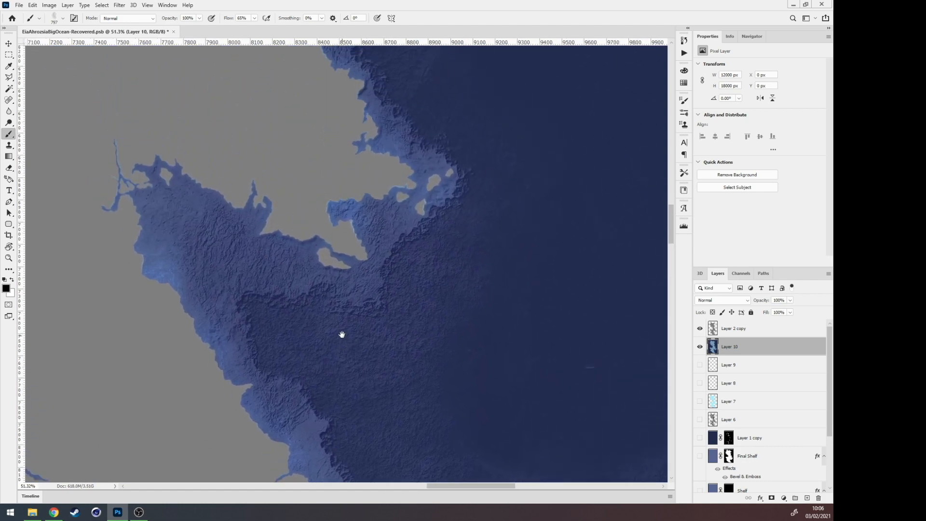
drag(389, 166, 360, 434)
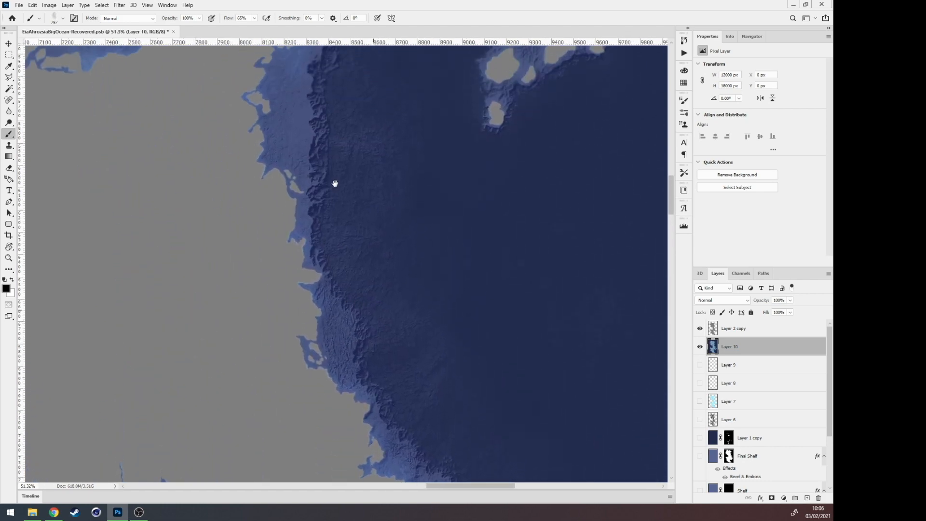
Step: Examine the finished ocean floor northward along the eastern coast, around the northeastern island chain and across the northern coast
drag(335, 182, 348, 373)
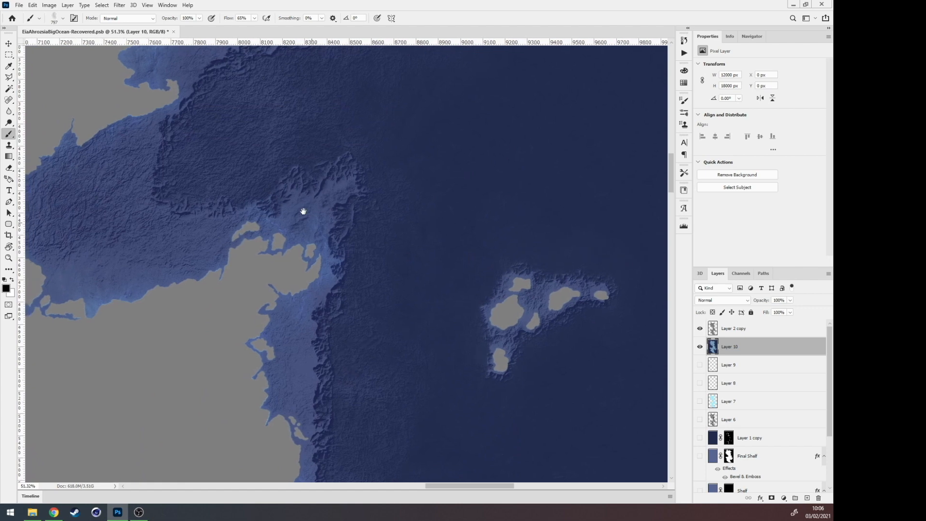
drag(279, 187, 275, 385)
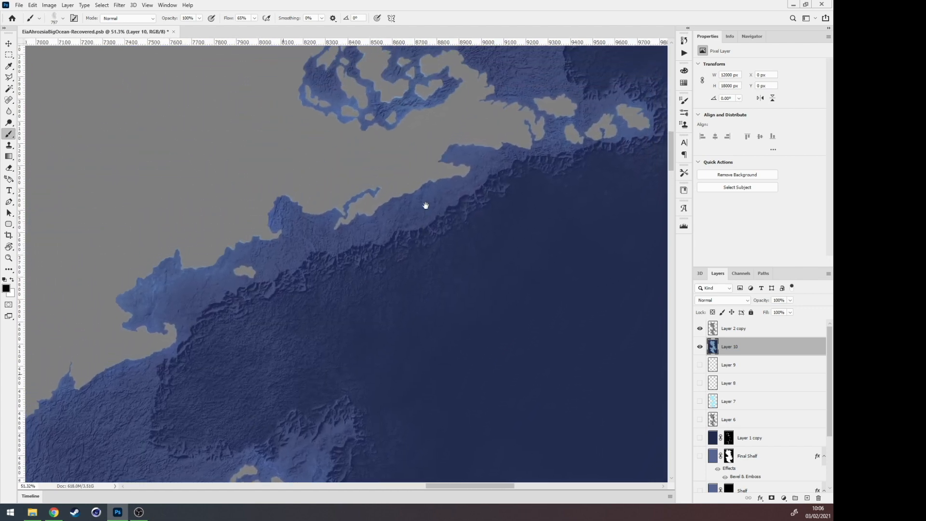
drag(417, 179, 401, 368)
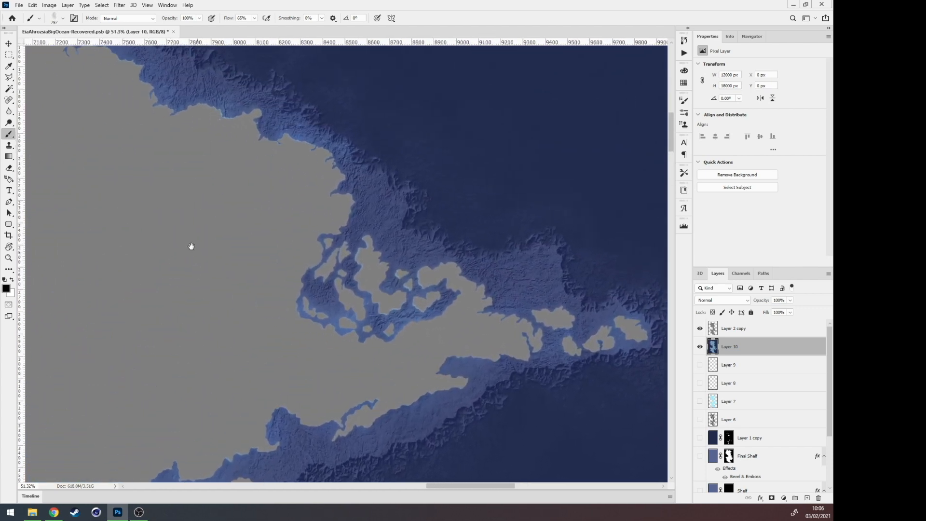
drag(190, 246, 523, 312)
mouse_move(217, 169)
mouse_down()
mouse_move(390, 184)
mouse_move(530, 210)
mouse_up()
drag(248, 109, 474, 193)
drag(333, 297, 436, 215)
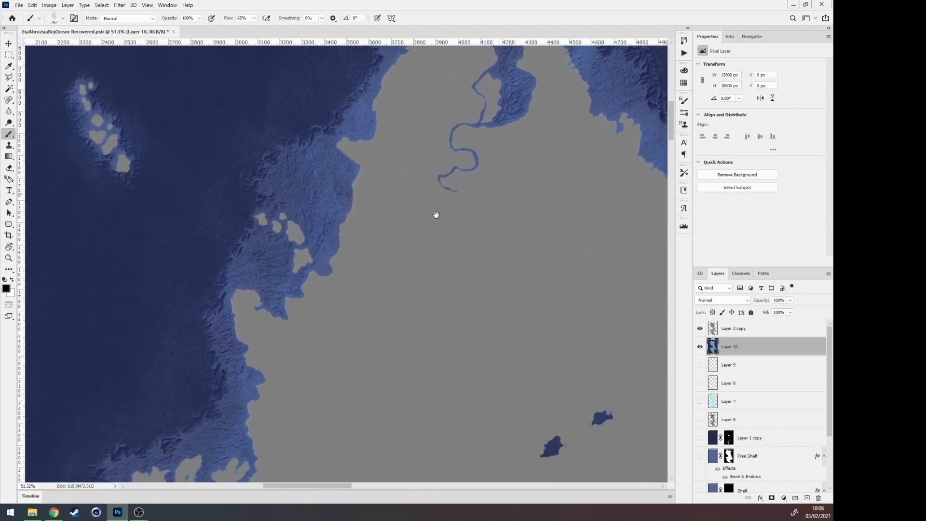
Step: Examine the northwestern shelf, offshore islands and rugged western slopes at up to 100% zoom, finishing with the whole map in view
mouse_move(303, 274)
mouse_down()
mouse_move(372, 226)
mouse_move(413, 283)
mouse_move(443, 304)
mouse_up()
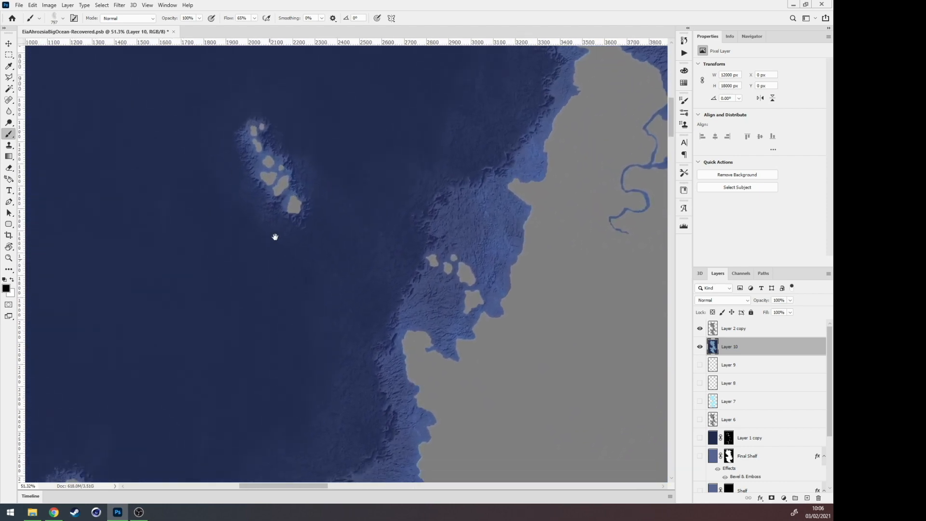
drag(275, 238, 406, 85)
drag(316, 248, 381, 131)
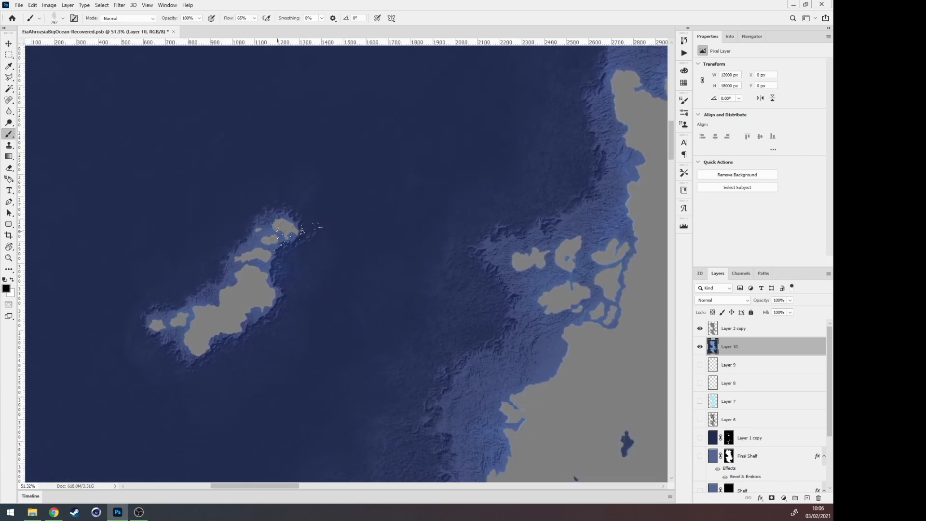
scroll(241, 258, up, 5)
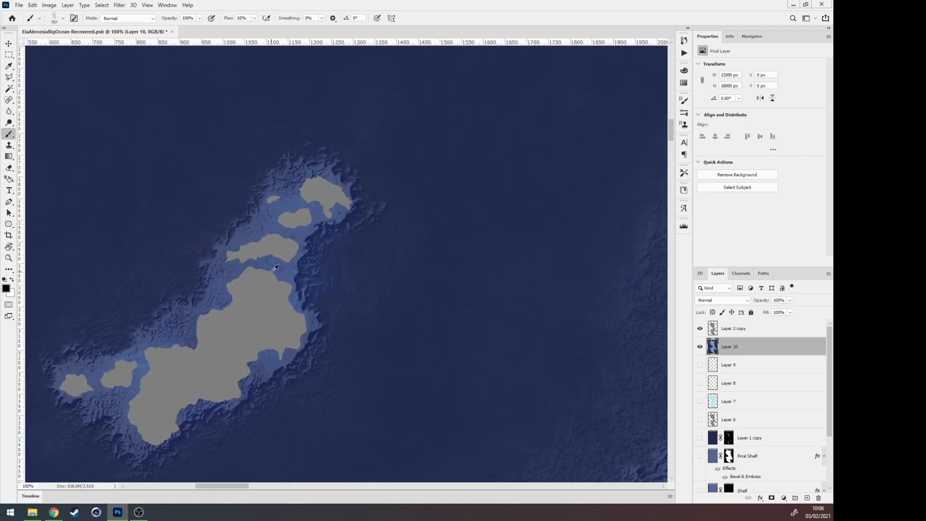
drag(322, 321, 271, 97)
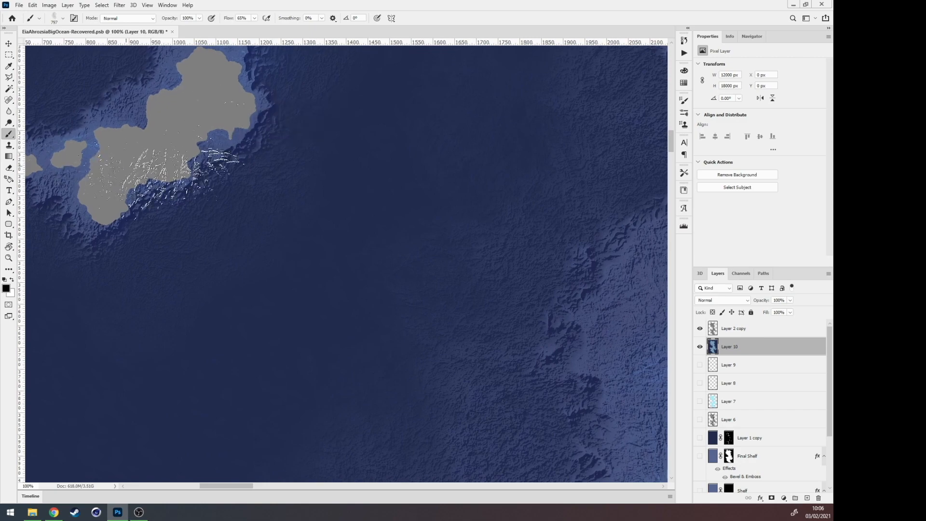
drag(289, 248, 197, 84)
mouse_move(390, 281)
mouse_down()
mouse_move(444, 181)
mouse_move(409, 138)
mouse_move(306, 107)
mouse_up()
drag(355, 241, 267, 184)
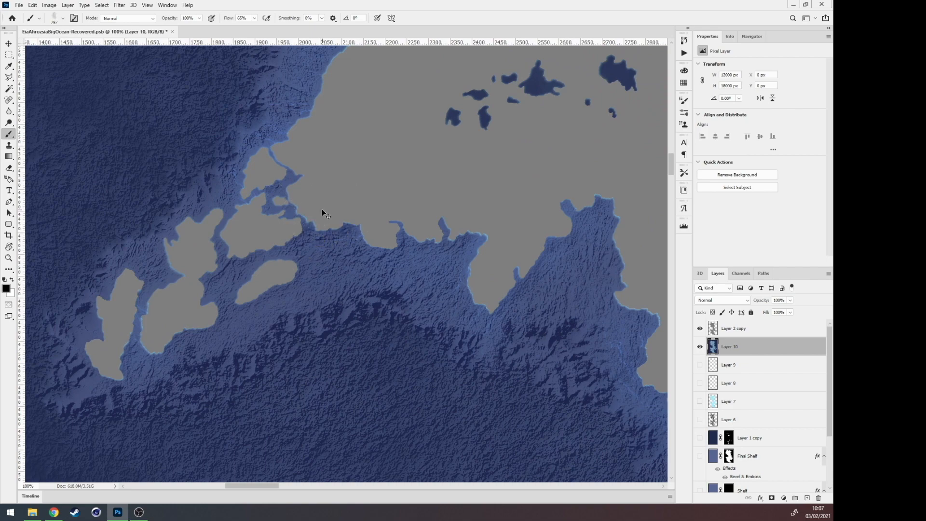
key(ctrl+0)
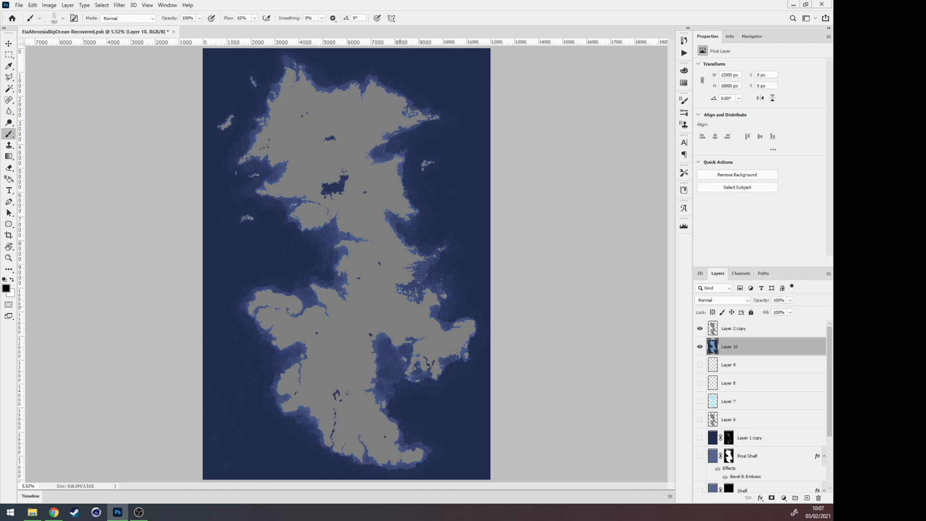
Step: Examine the ridged floor of the large southeastern bay and the shelf edge around the eastern peninsula at about 44% zoom
scroll(415, 365, up, 5)
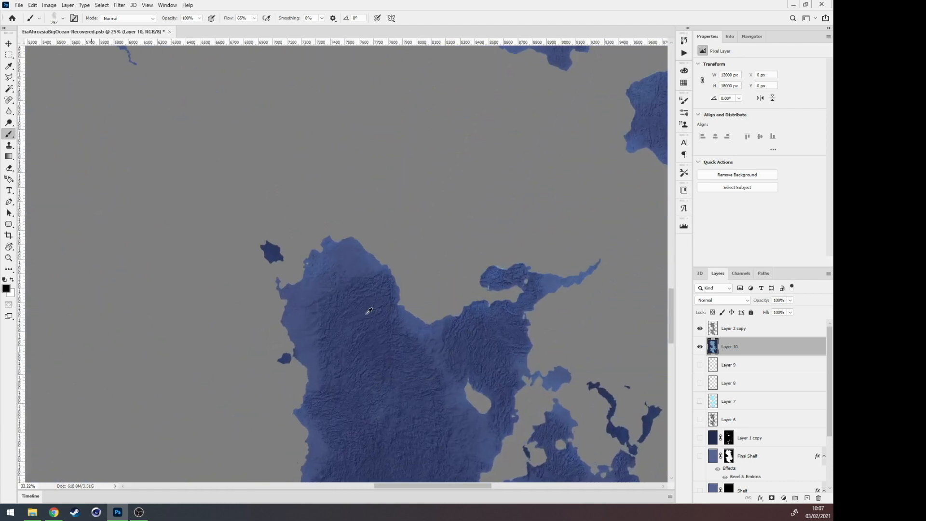
scroll(507, 297, up, 1)
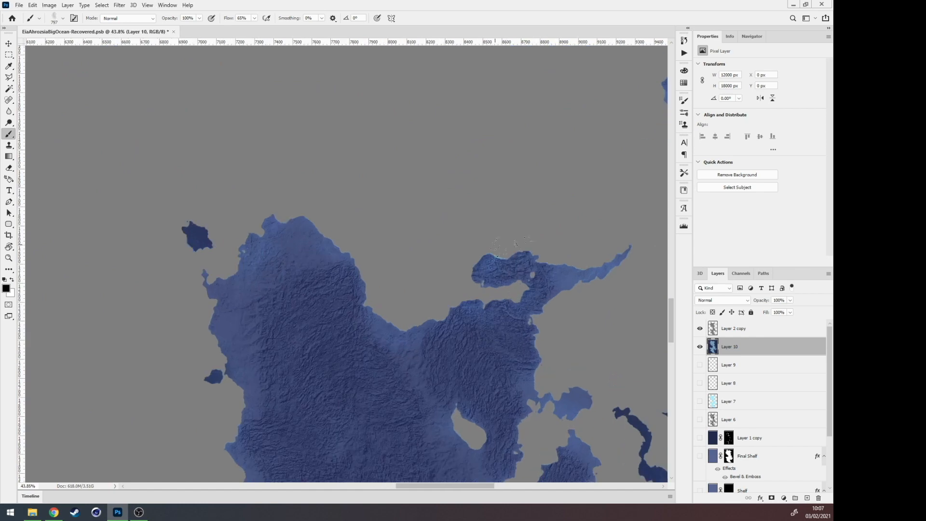
drag(304, 294, 313, 172)
drag(235, 367, 248, 226)
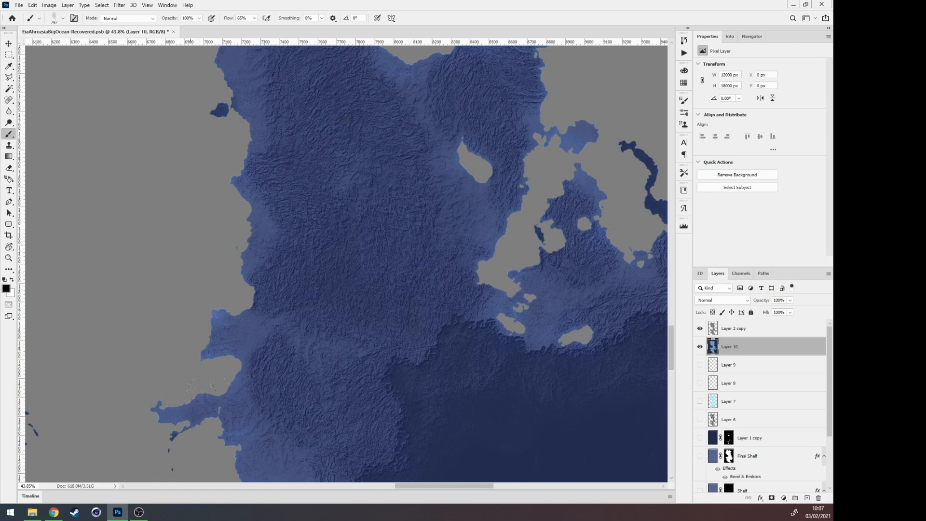
drag(379, 229, 205, 364)
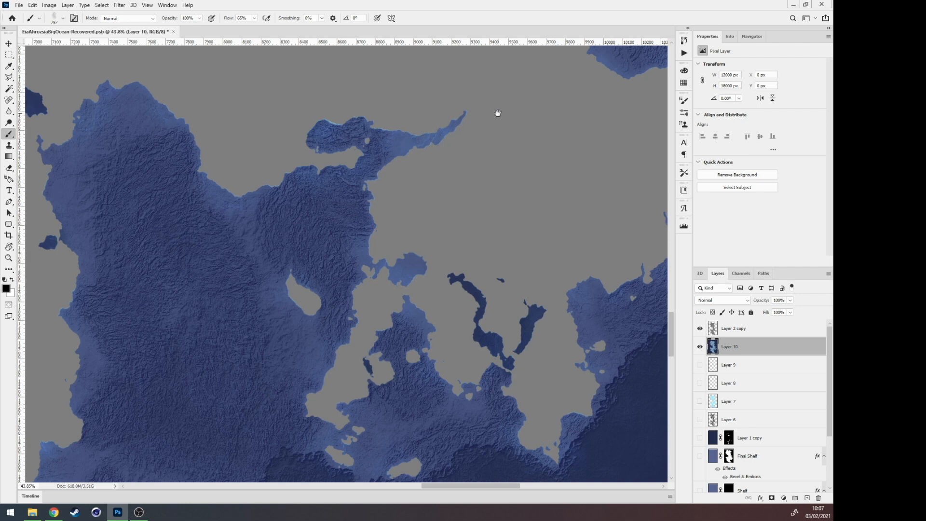
drag(498, 113, 101, 263)
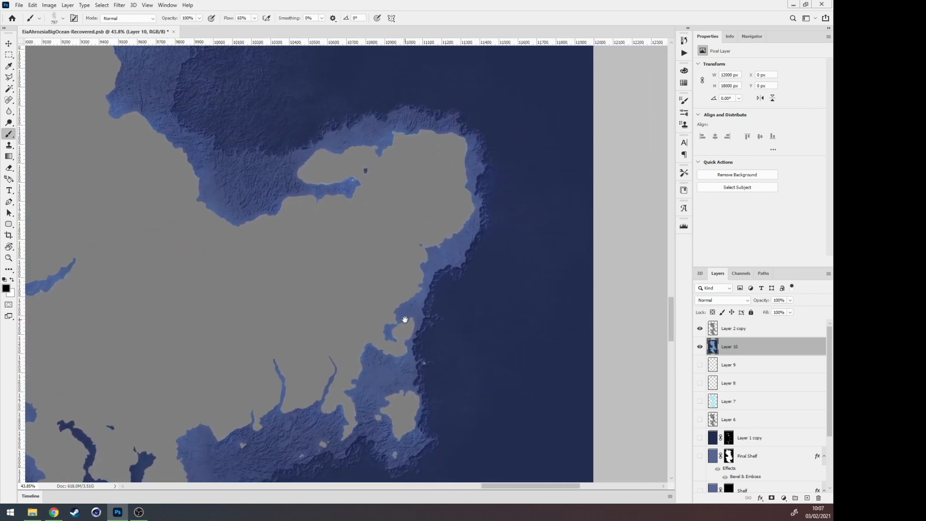
drag(404, 319, 477, 151)
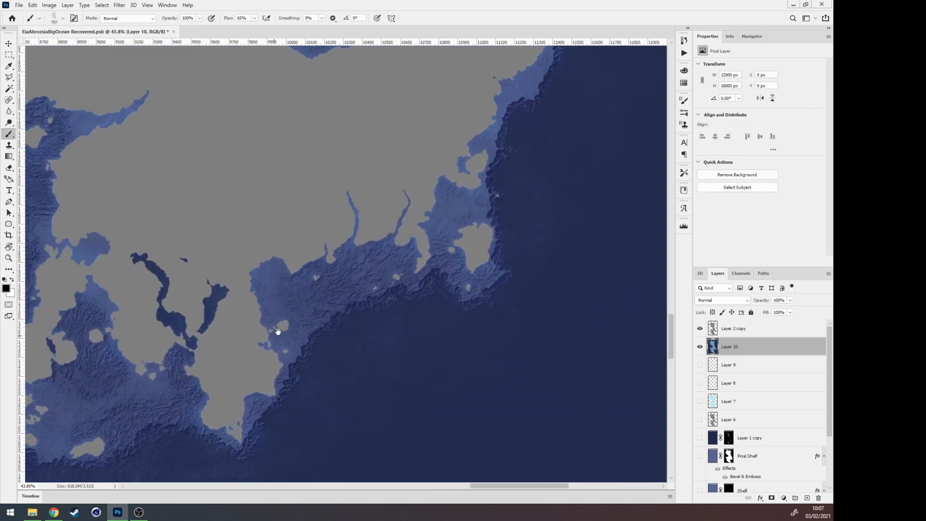
drag(278, 331, 524, 242)
drag(306, 300, 499, 239)
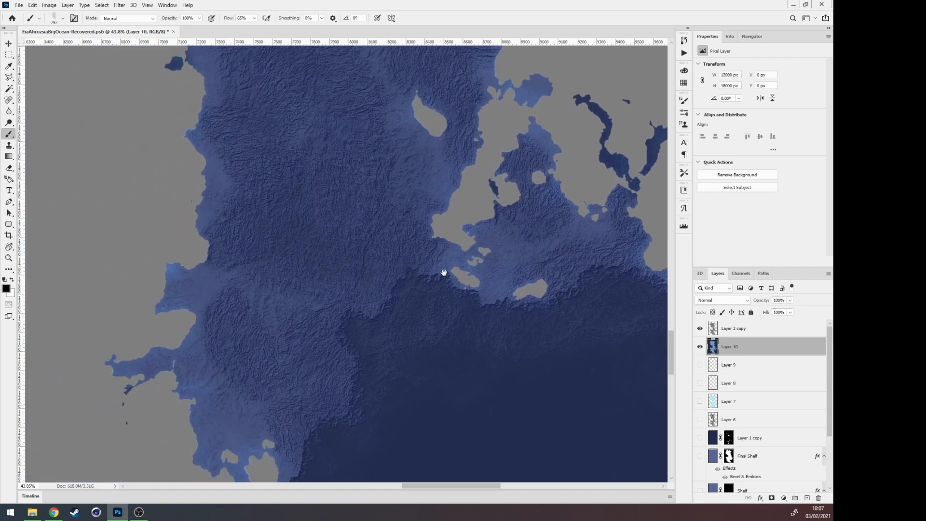
Step: Examine the shelf from the southeastern bay around the southern coast to the western peninsula, finishing with the whole map in view
drag(345, 309, 387, 168)
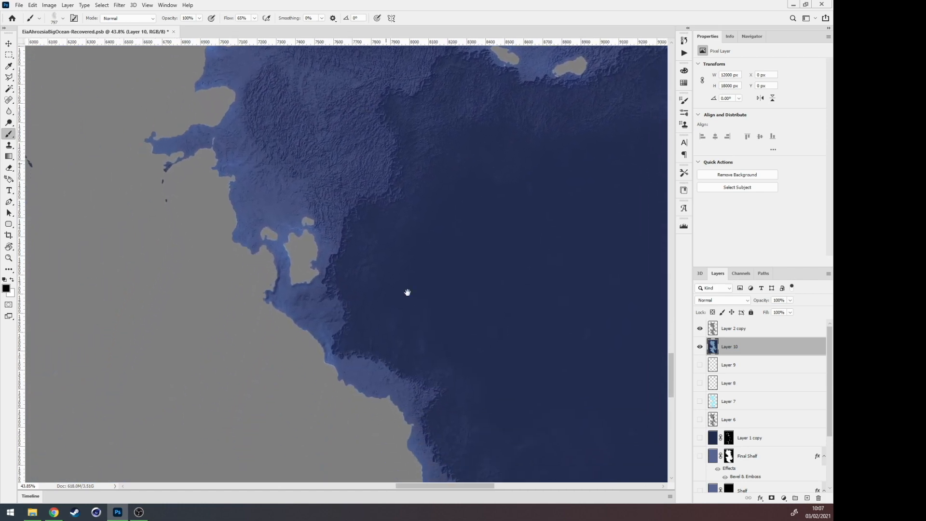
drag(407, 295, 323, 122)
drag(366, 280, 584, 223)
drag(208, 239, 488, 293)
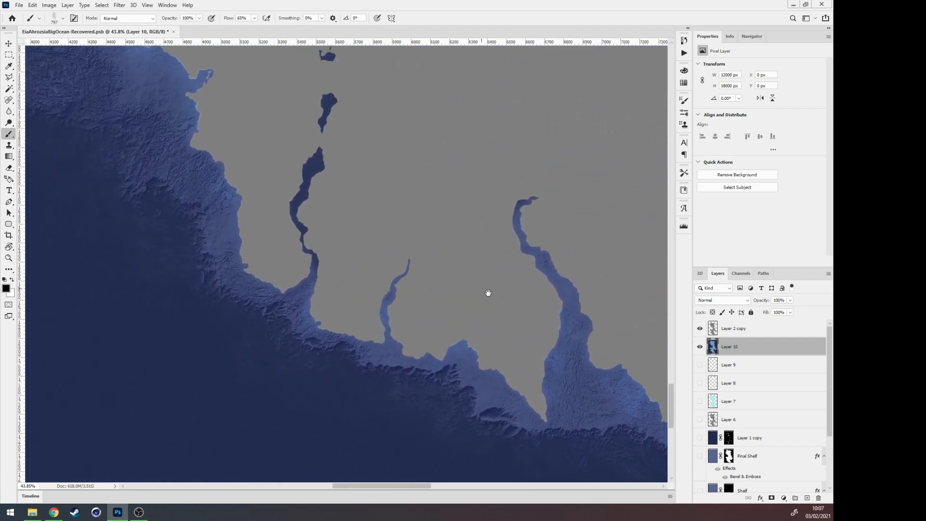
drag(199, 132, 439, 349)
drag(200, 169, 304, 306)
drag(310, 129, 316, 263)
drag(320, 108, 361, 347)
drag(213, 197, 358, 267)
drag(268, 156, 333, 253)
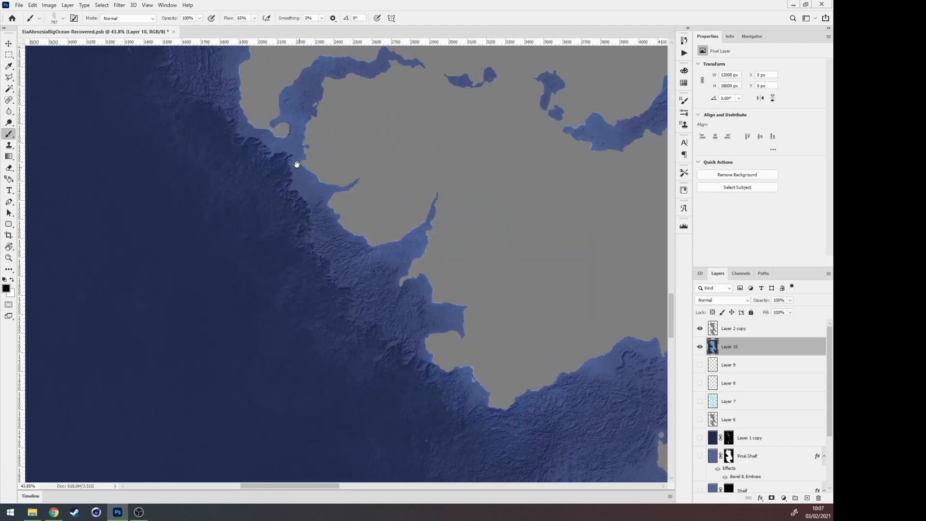
drag(296, 165, 322, 304)
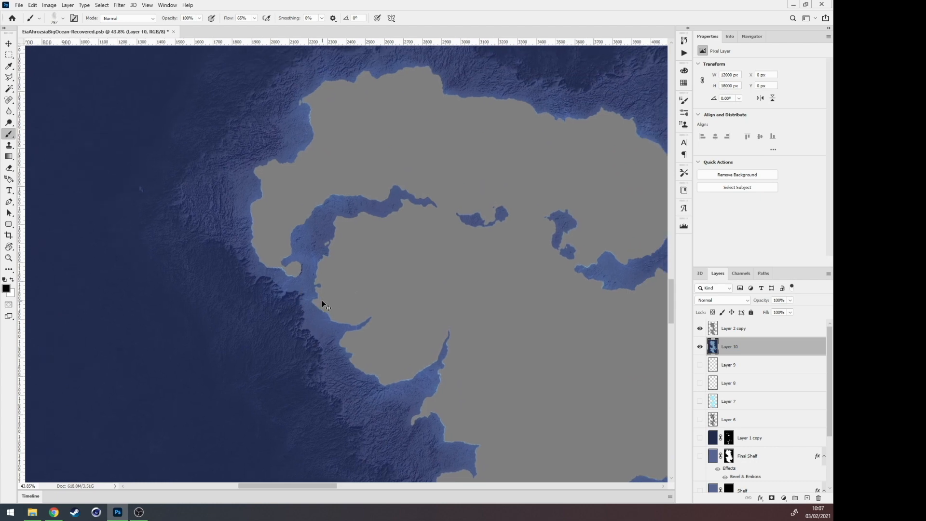
key(ctrl+0)
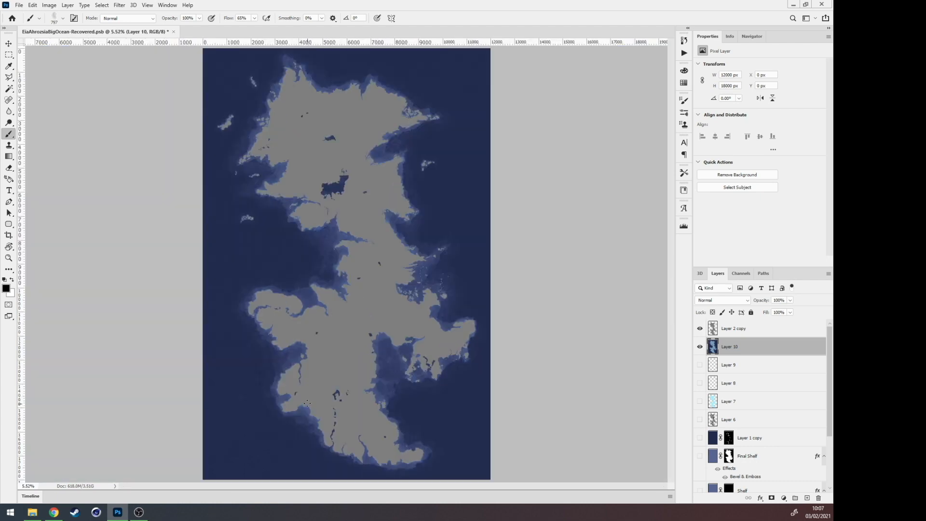